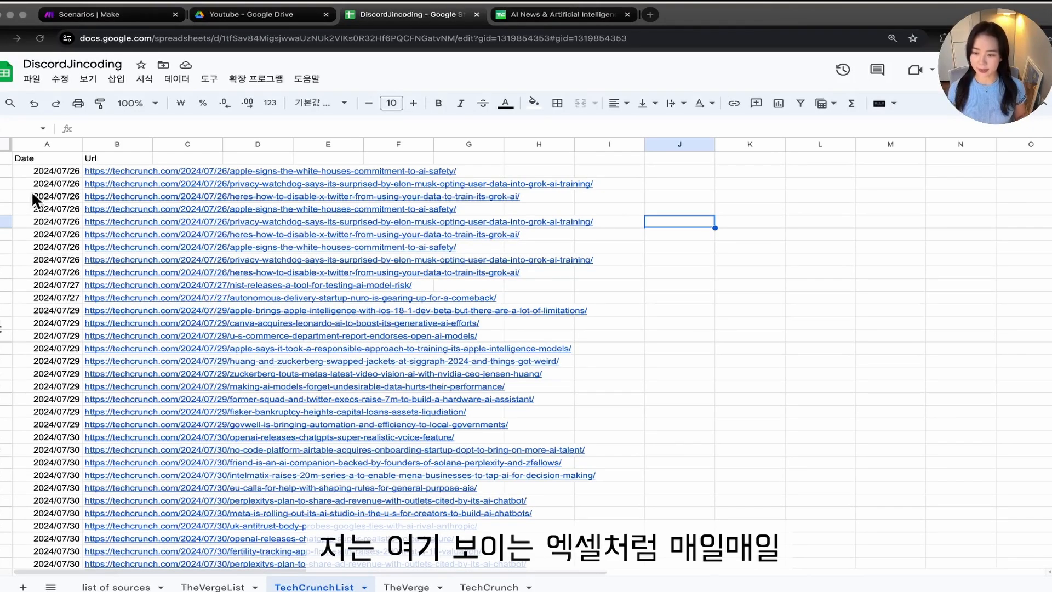
Examine the collected dates and article URLs in the TechCrunchList sheet, including the rows below the data
drag(30, 174, 83, 213)
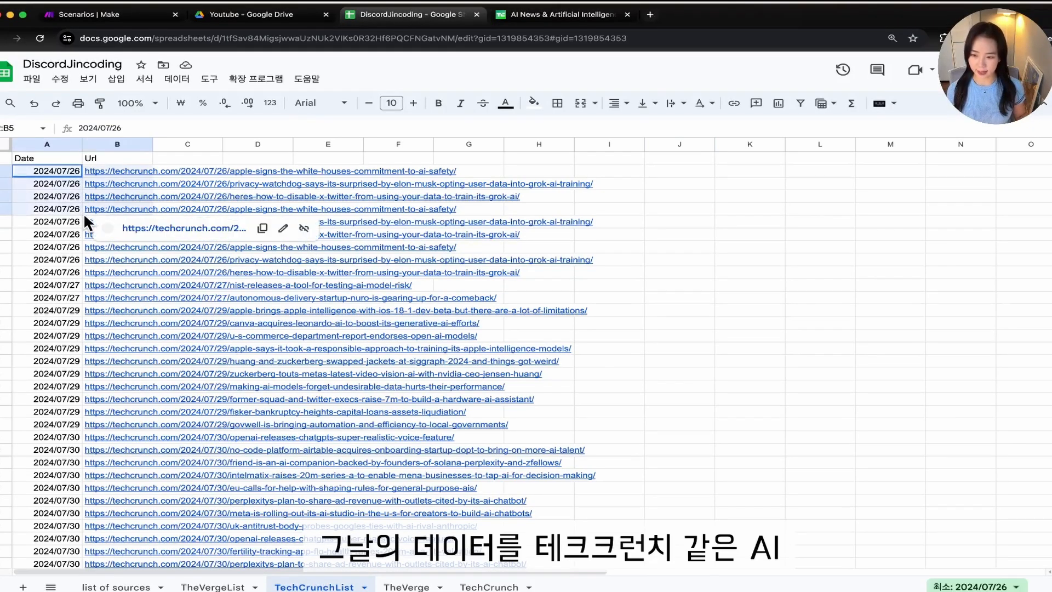
drag(124, 167, 594, 303)
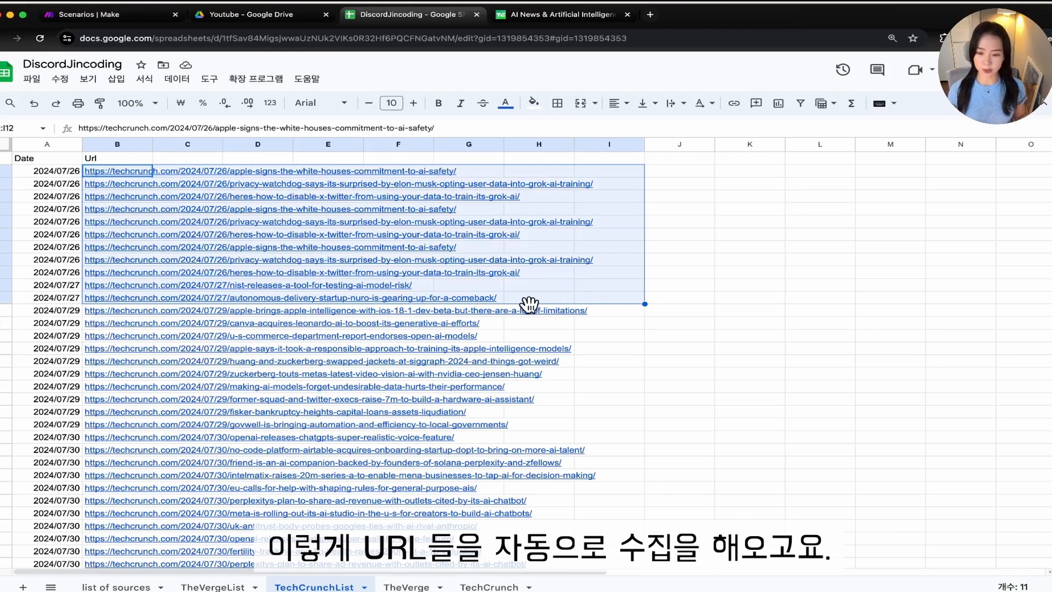
mouse_move(117, 172)
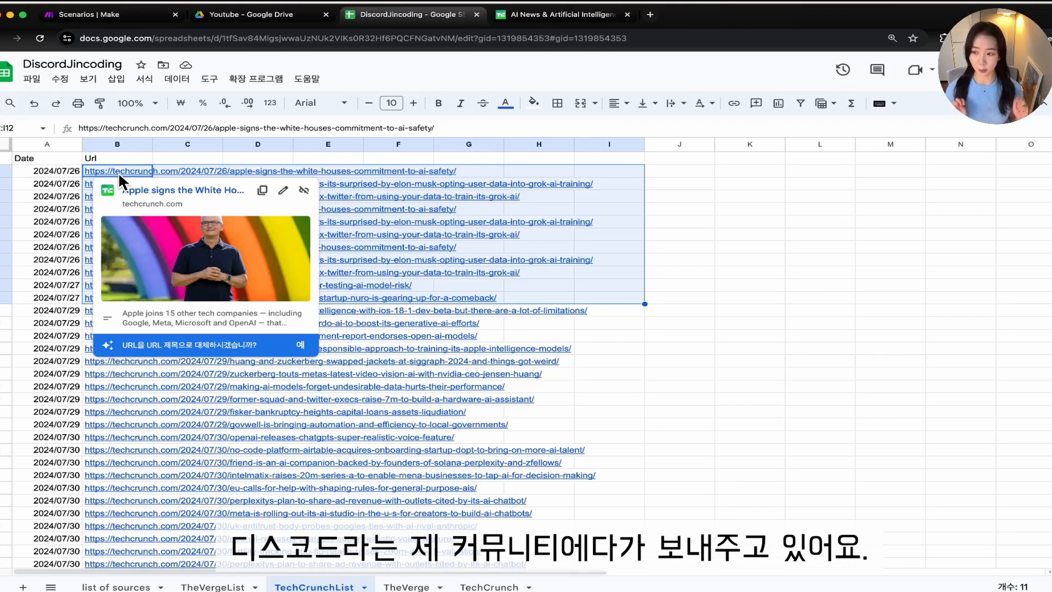
click(729, 311)
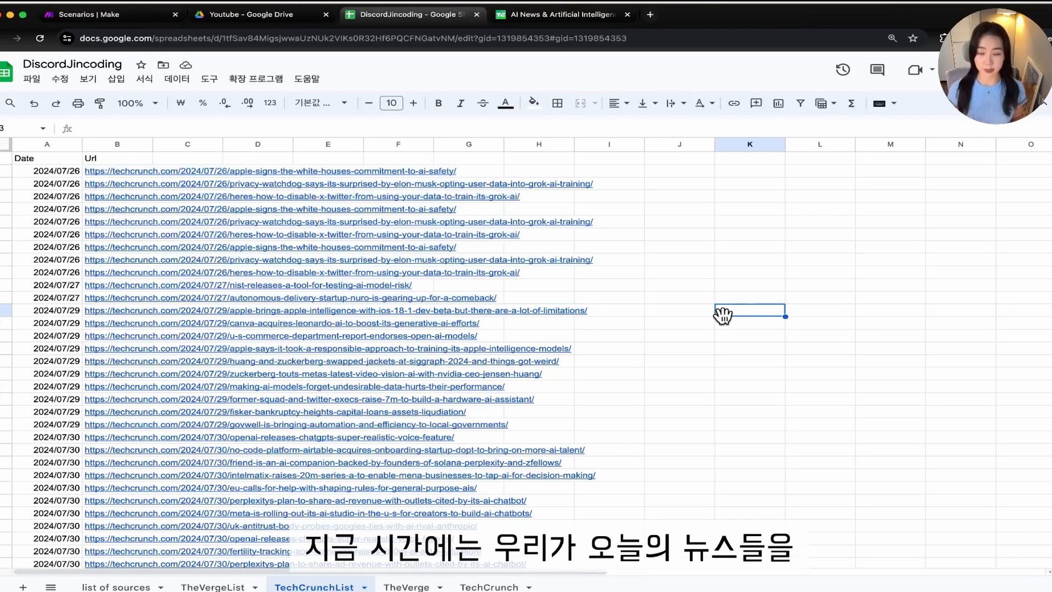
drag(47, 171, 54, 248)
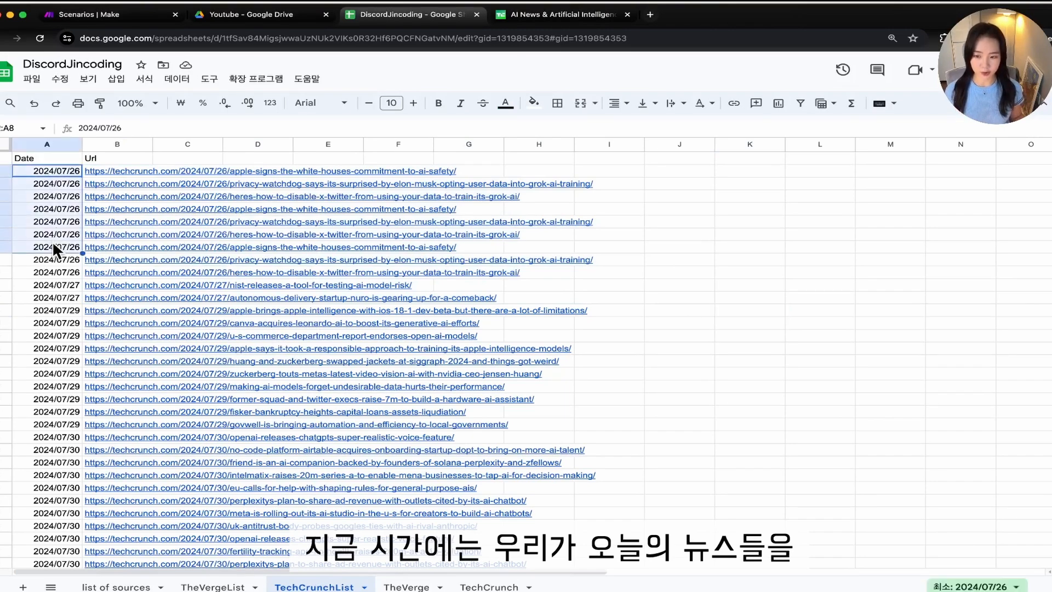
drag(116, 169, 122, 262)
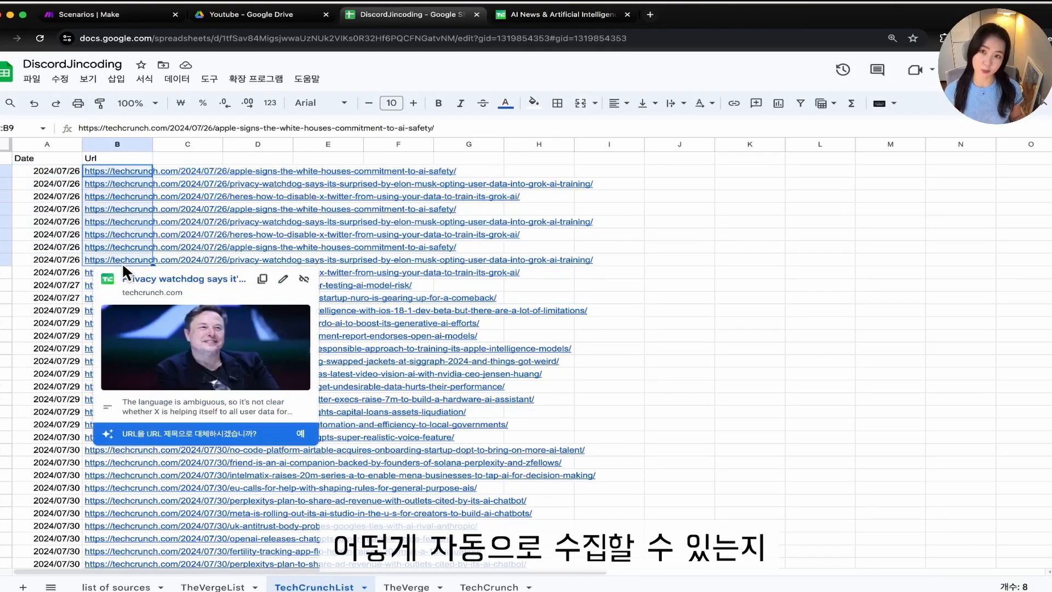
click(610, 336)
scroll(608, 351, down, 10)
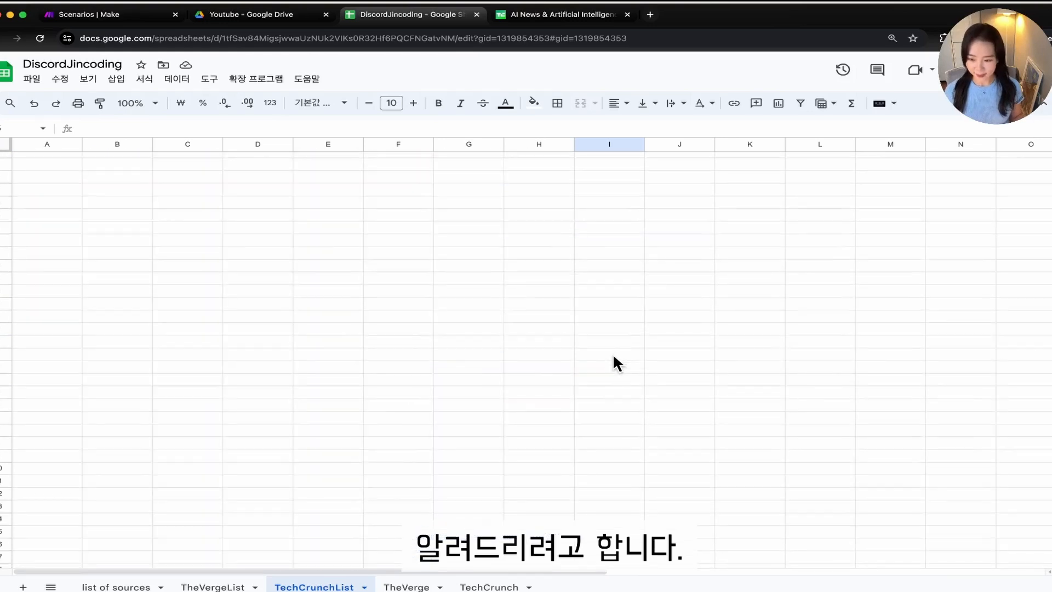
scroll(593, 359, up, 1)
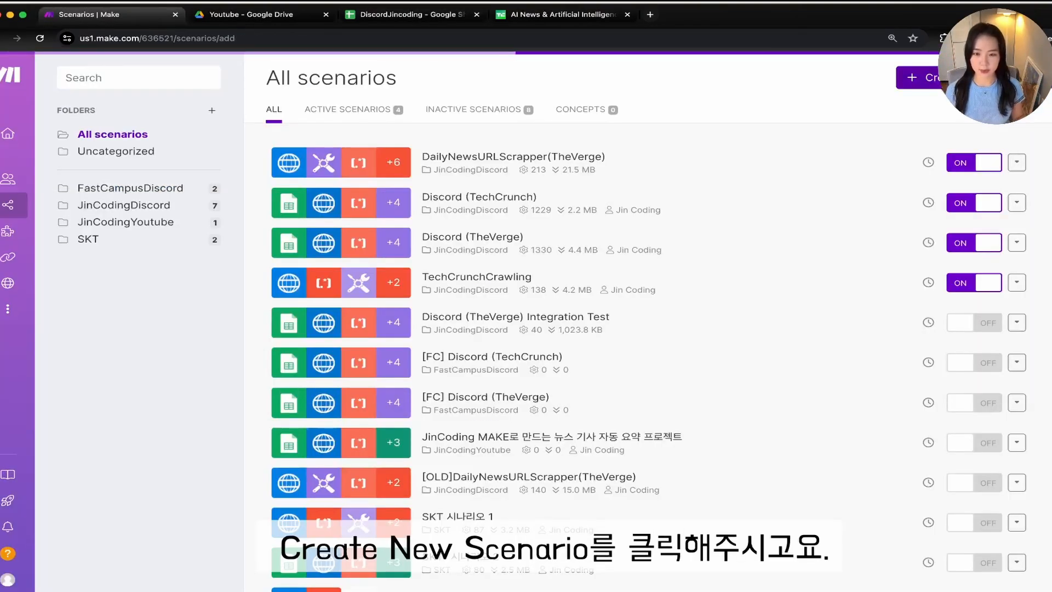
Switch to Make and create a new scenario starting with an HTTP Make a request module
click(913, 77)
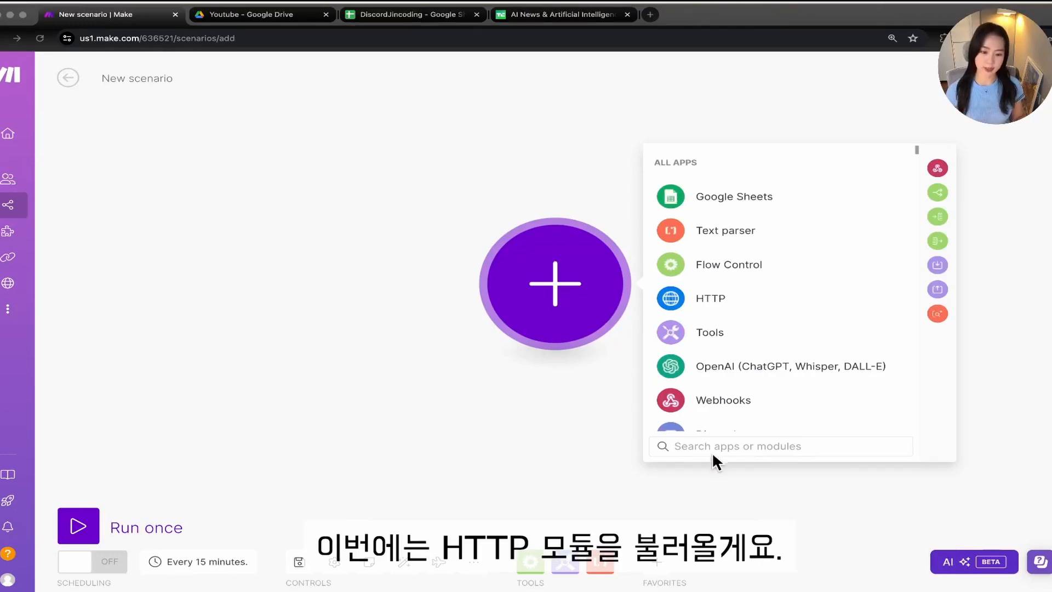
click(718, 298)
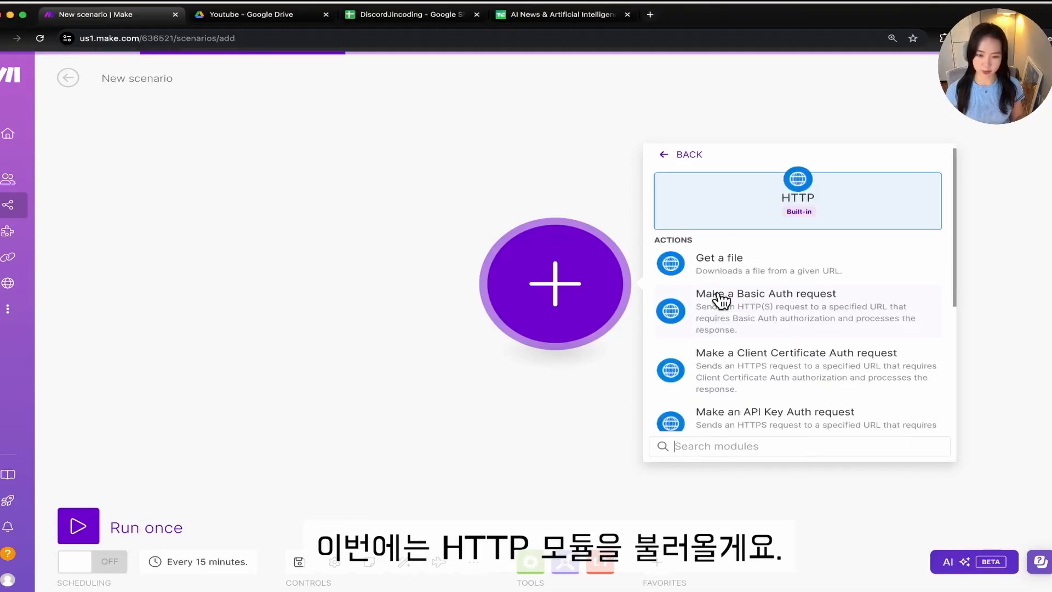
scroll(816, 214, down, 2)
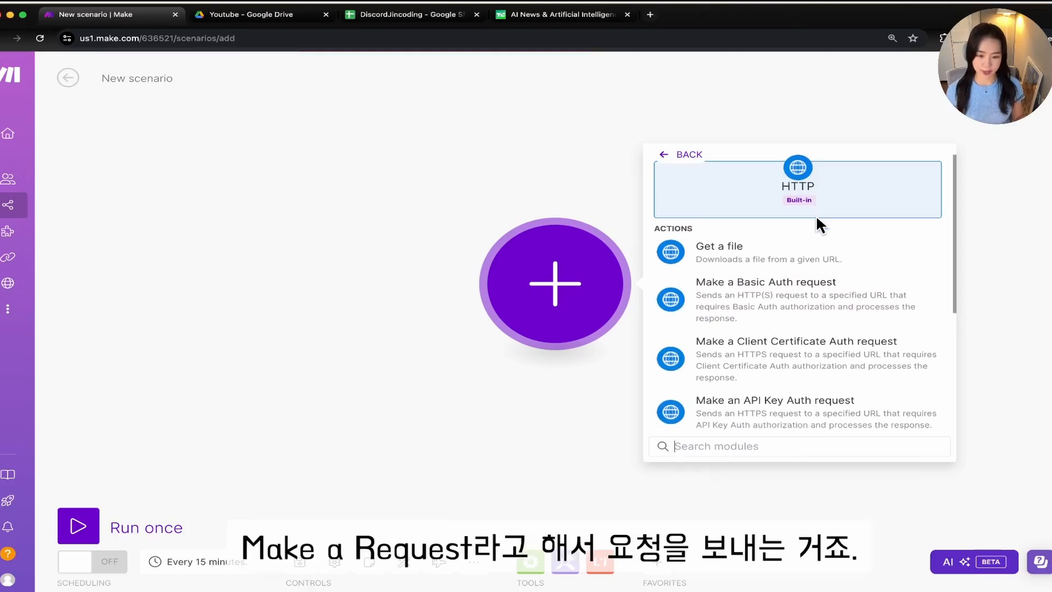
scroll(821, 262, down, 2)
click(803, 369)
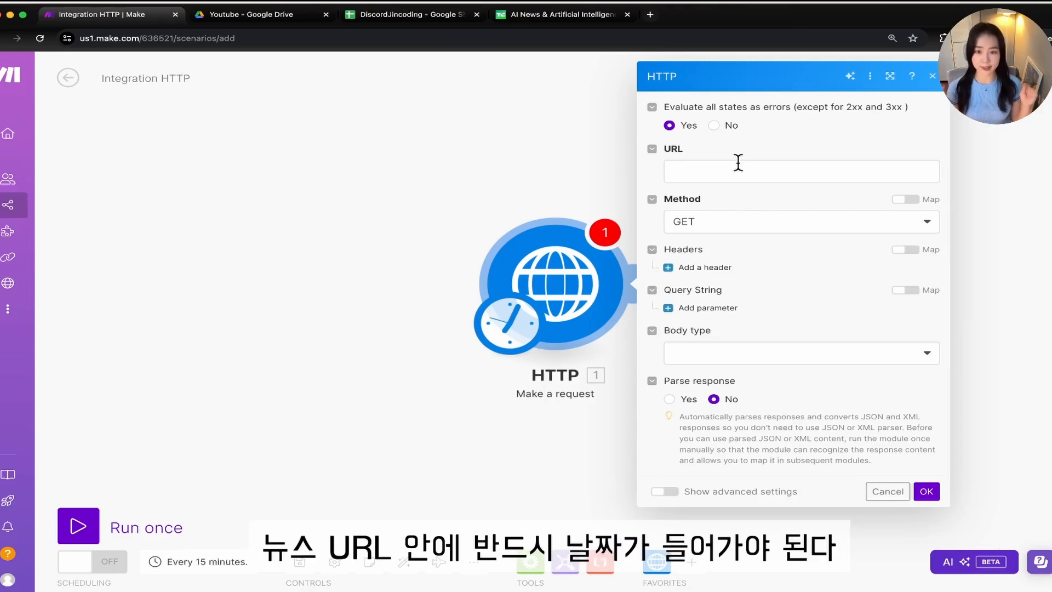
click(510, 16)
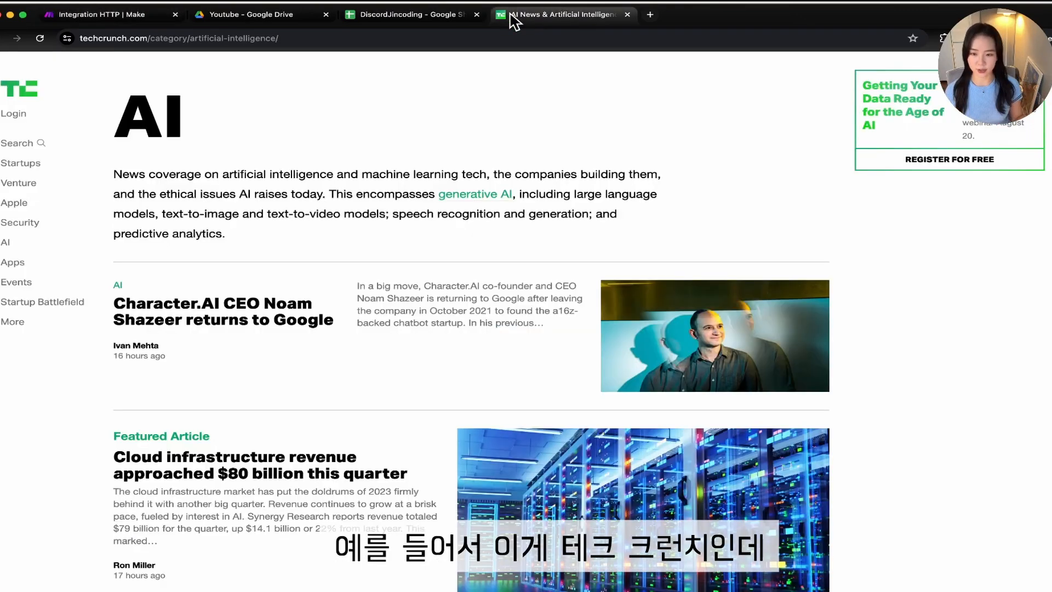
click(376, 37)
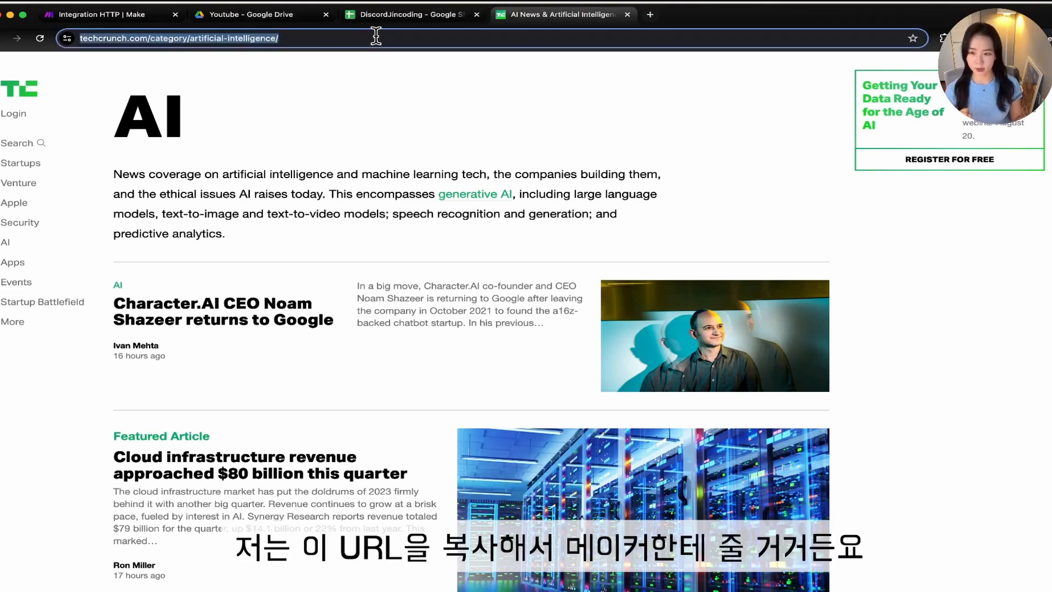
click(376, 36)
key(super+a)
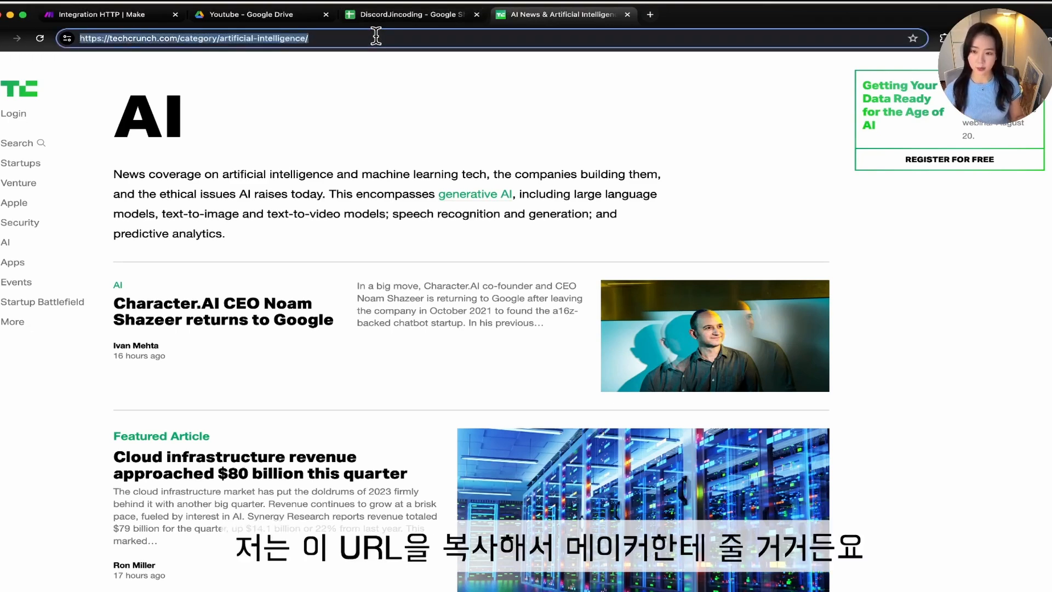
key(super+c)
click(143, 16)
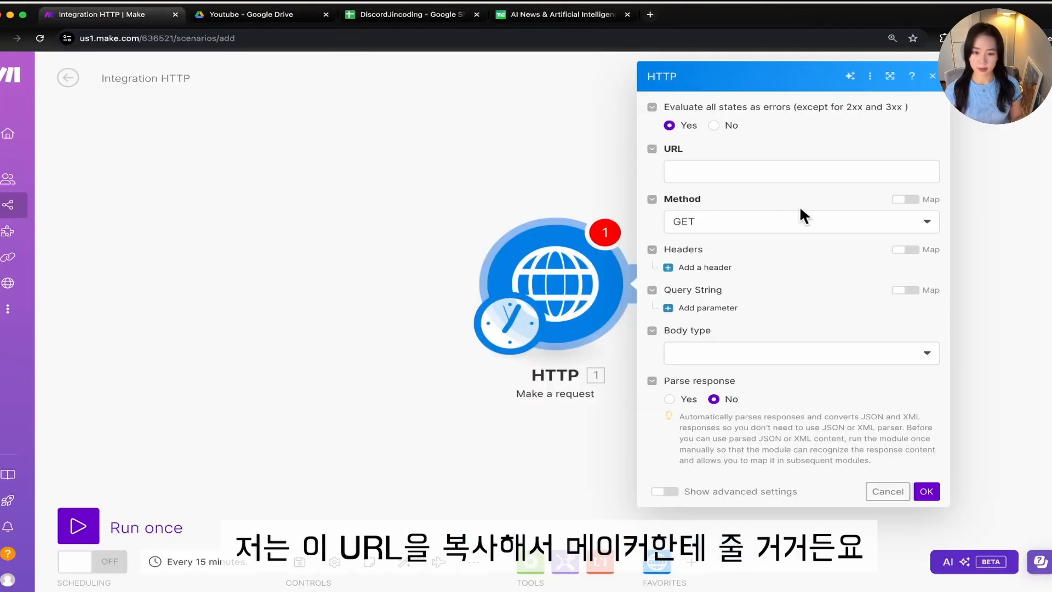
click(800, 170)
key(super+v)
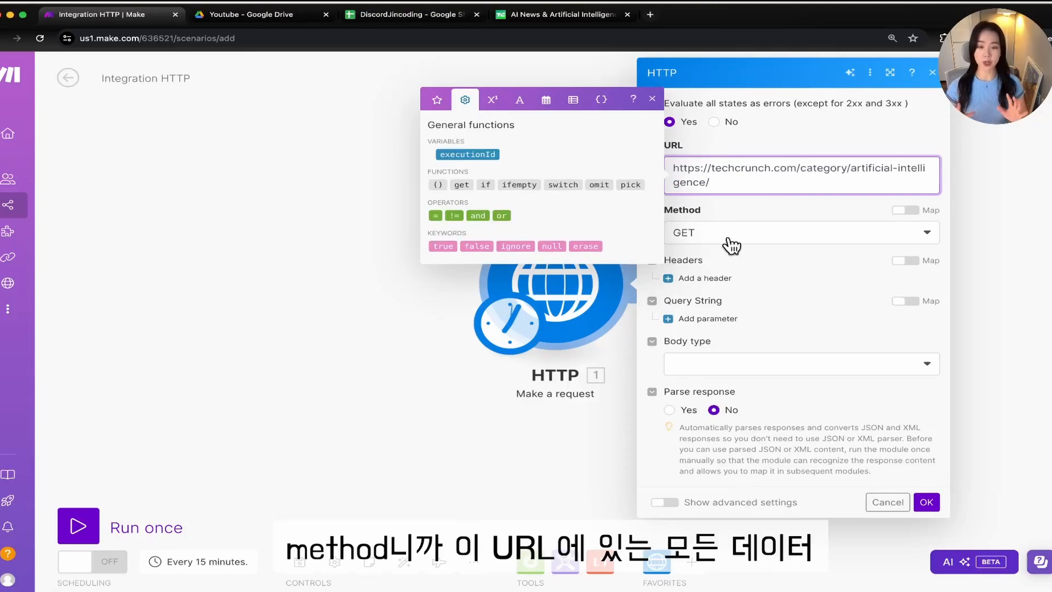
Look through the TechCrunch AI article list and open the Character.AI article to check its URL for a date
click(530, 15)
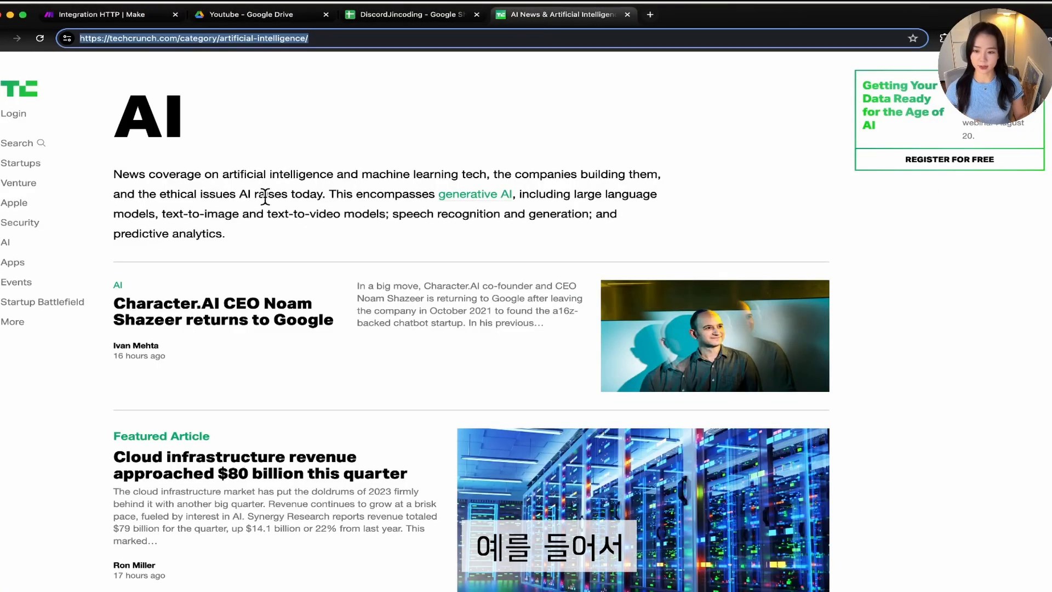
scroll(268, 229, down, 3)
scroll(268, 229, down, 20)
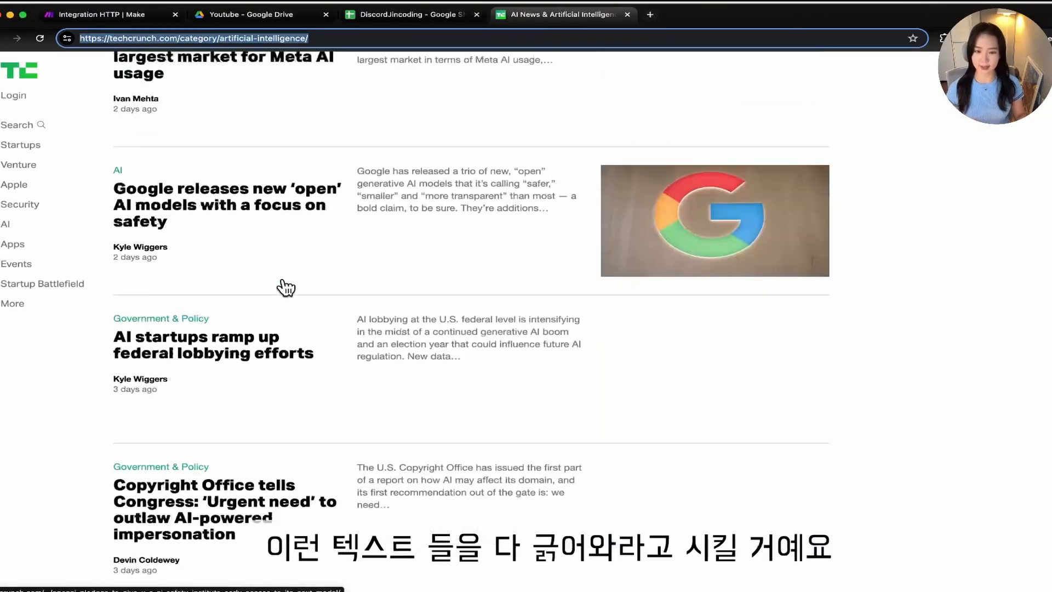
scroll(286, 287, up, 20)
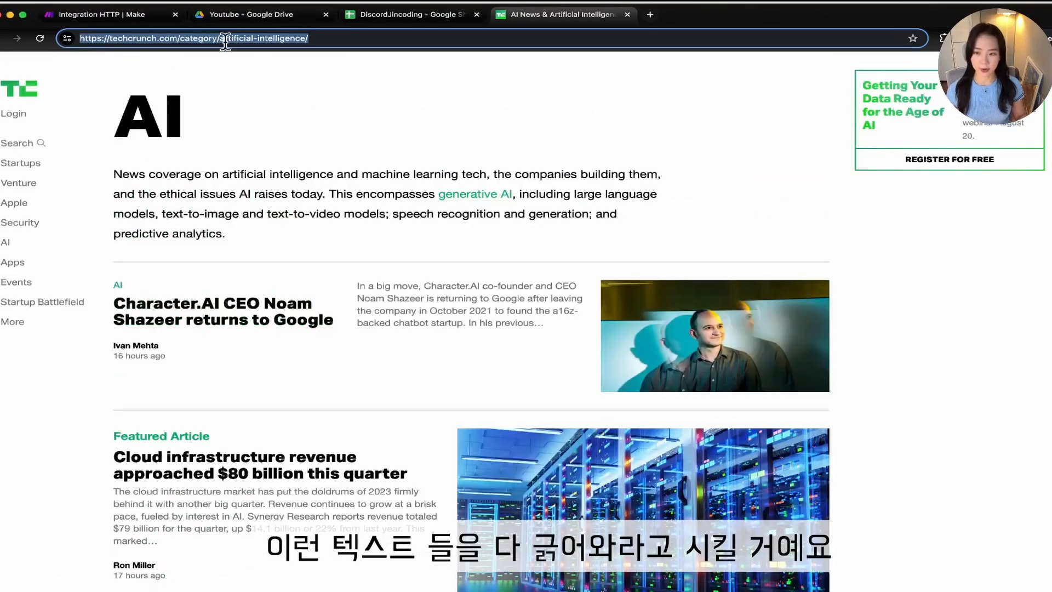
click(181, 322)
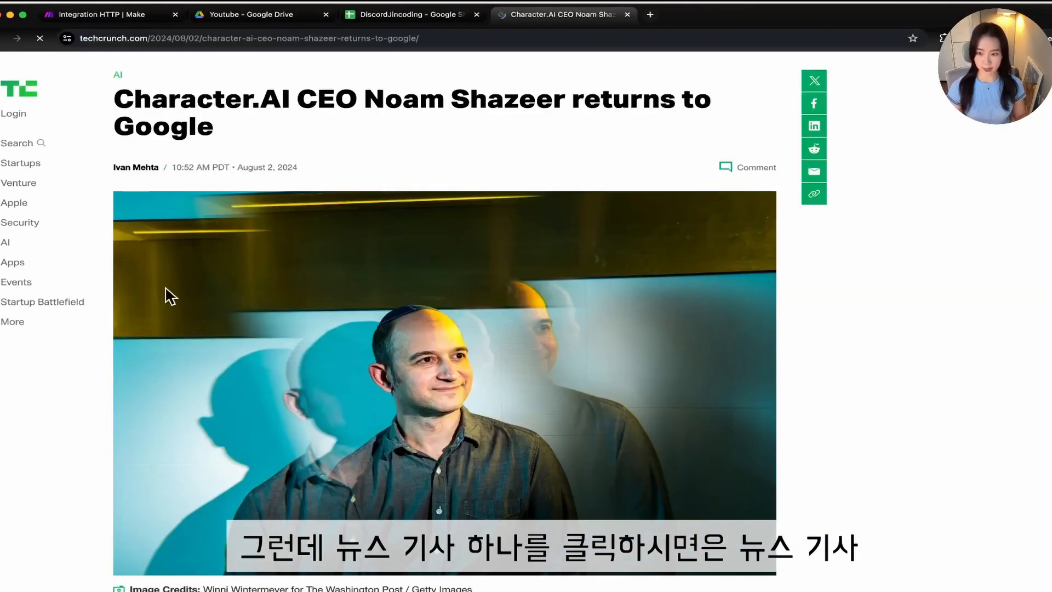
click(187, 38)
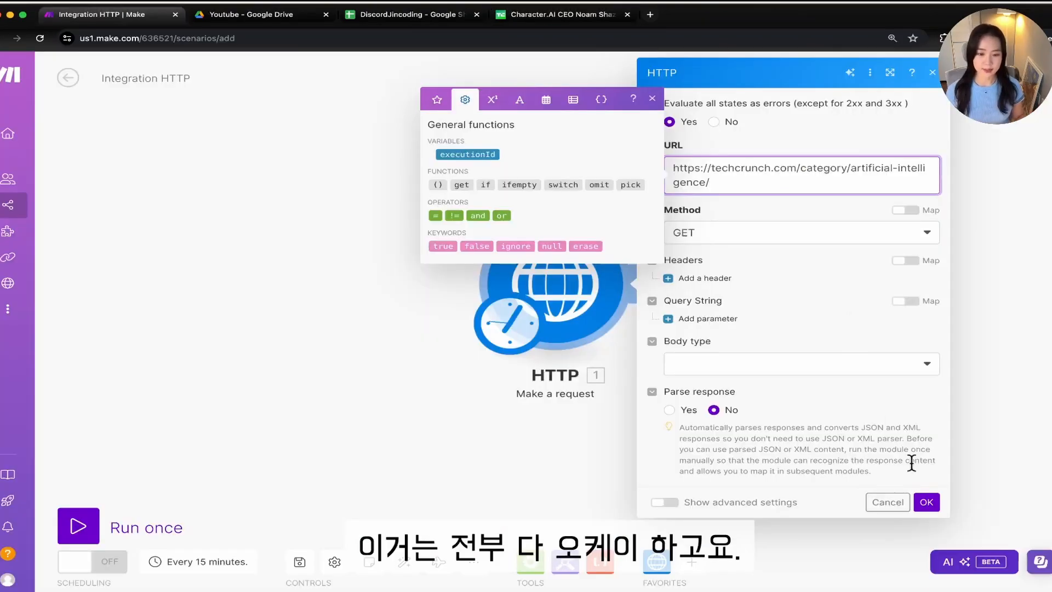
Accept the HTTP request settings and add a Text parser HTML to text module with the HTTP module's Data as its HTML
click(927, 502)
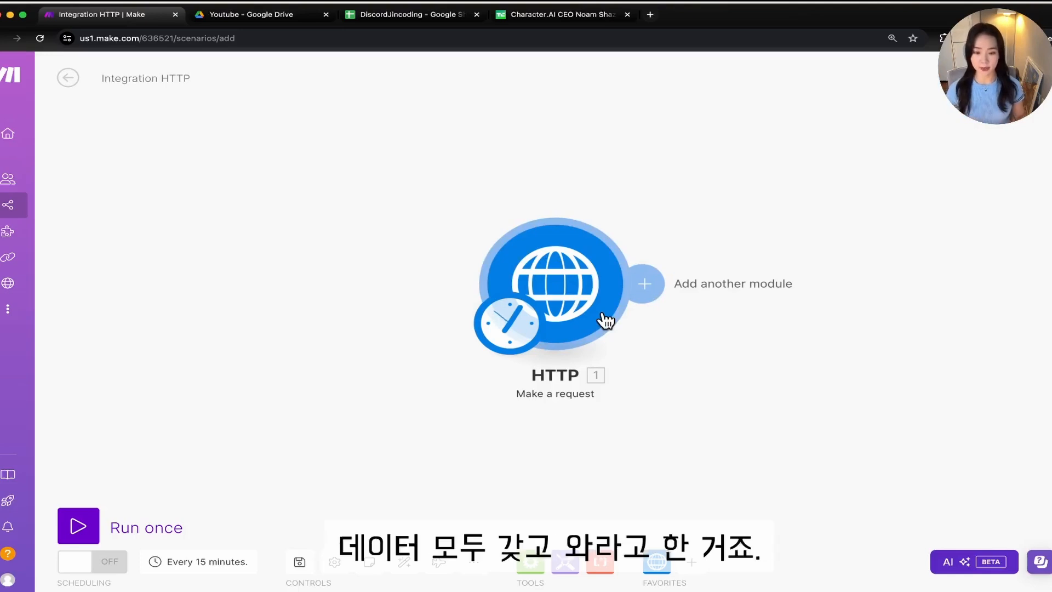
click(640, 286)
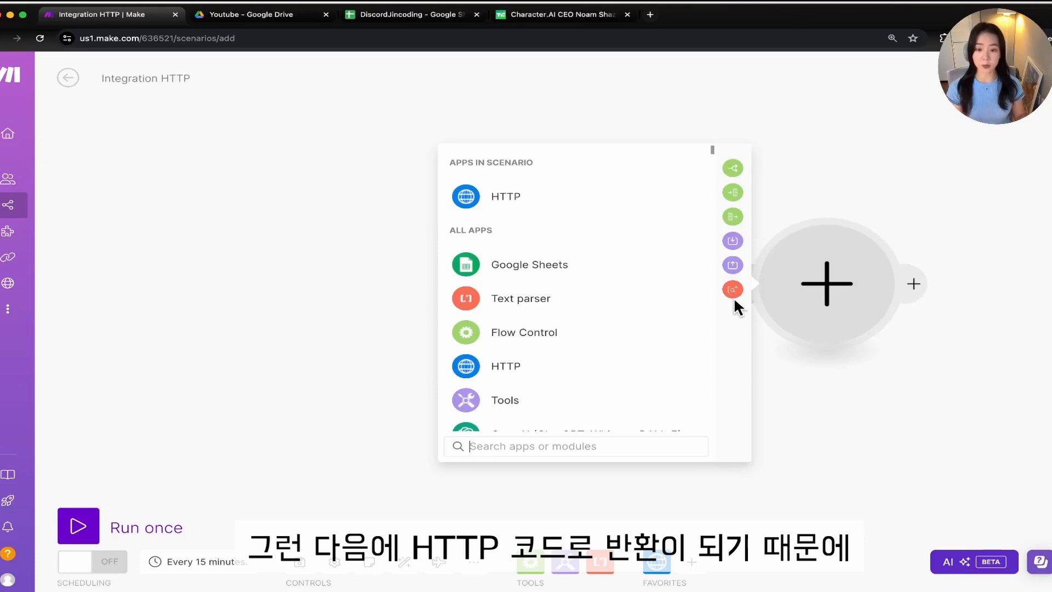
click(667, 308)
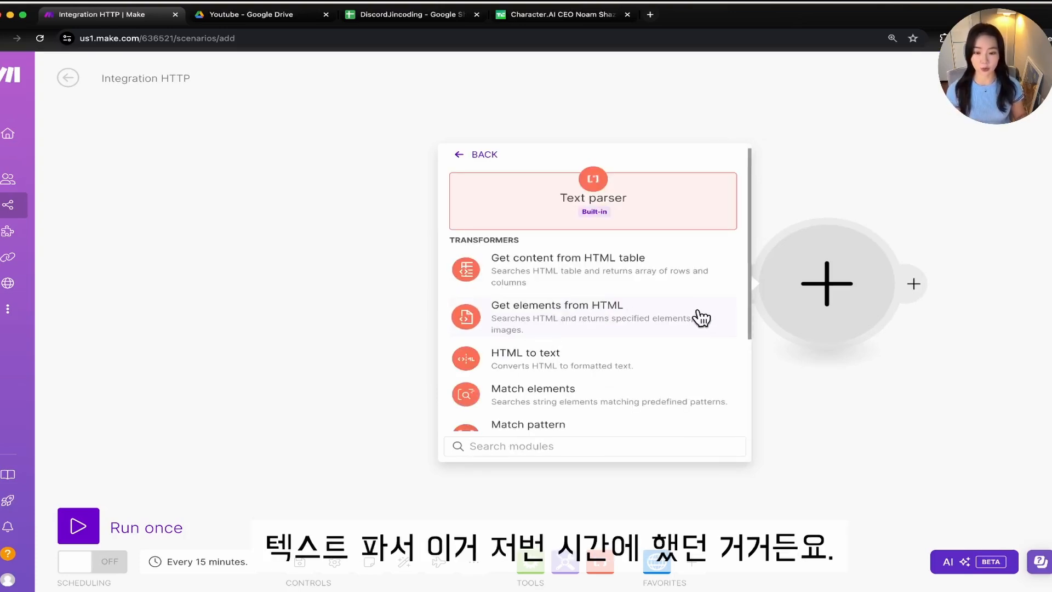
click(630, 365)
click(561, 290)
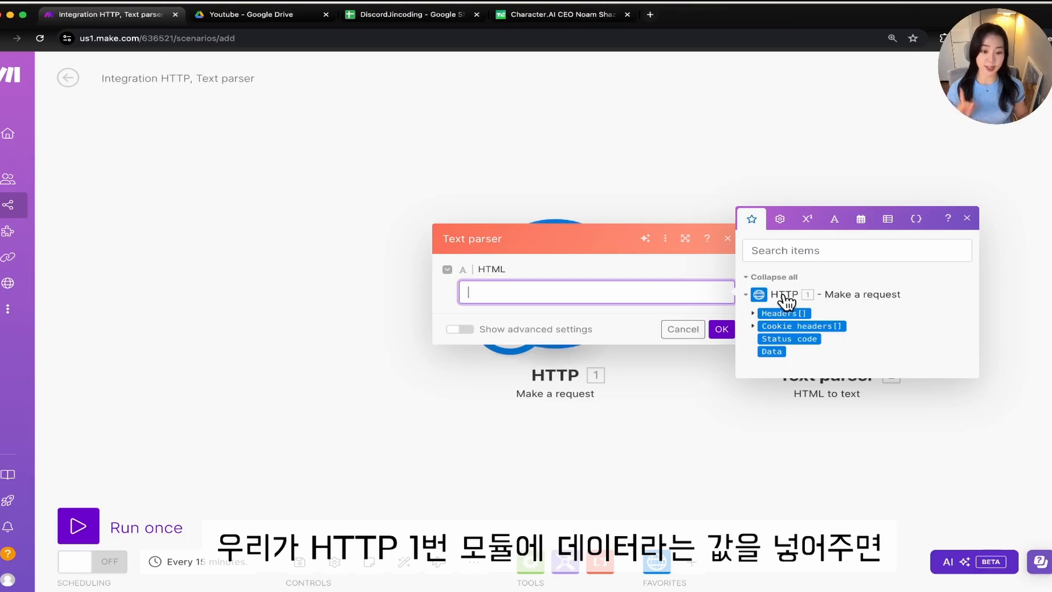
click(773, 354)
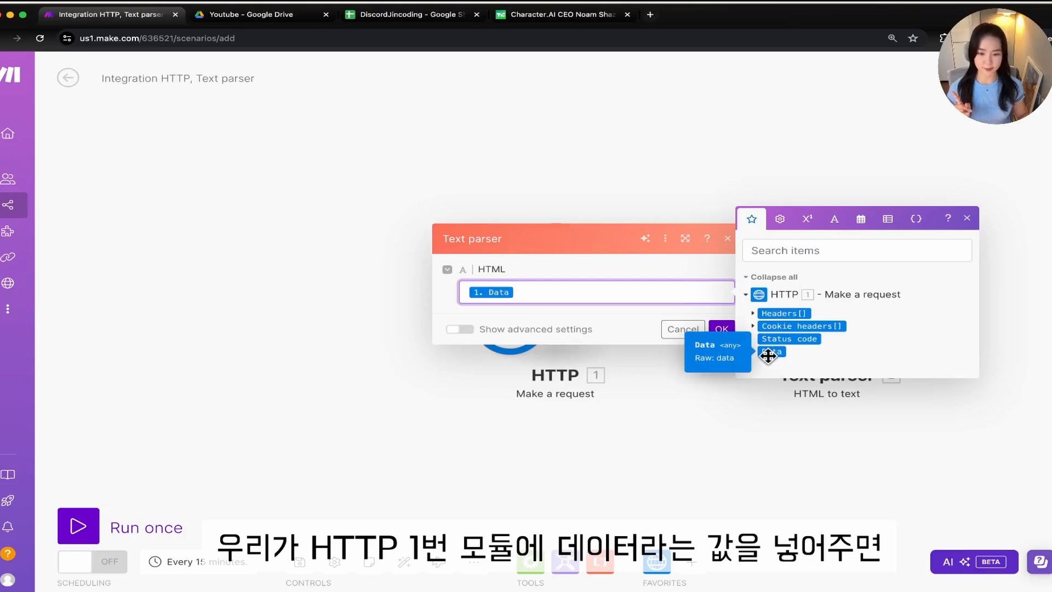
click(724, 330)
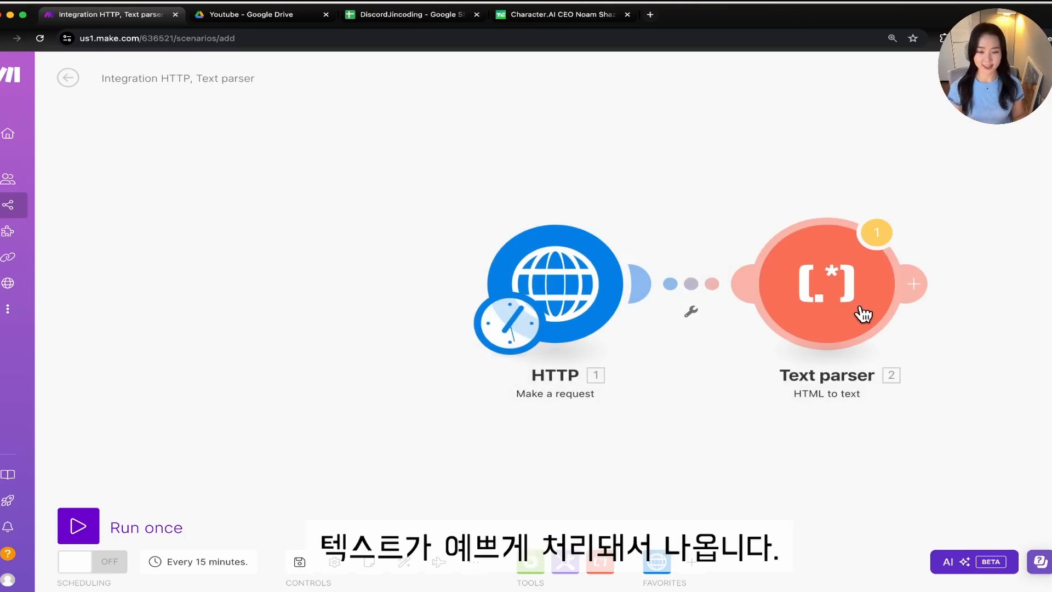
Run the scenario once, ignoring the transformer warning, and inspect the Data in the HTTP module's output
click(98, 529)
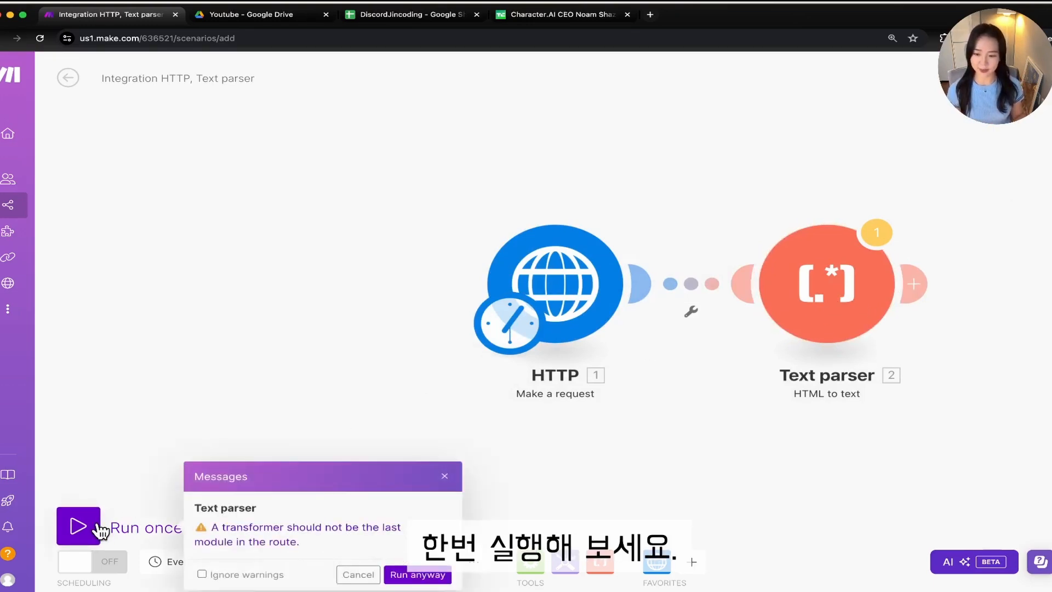
click(417, 574)
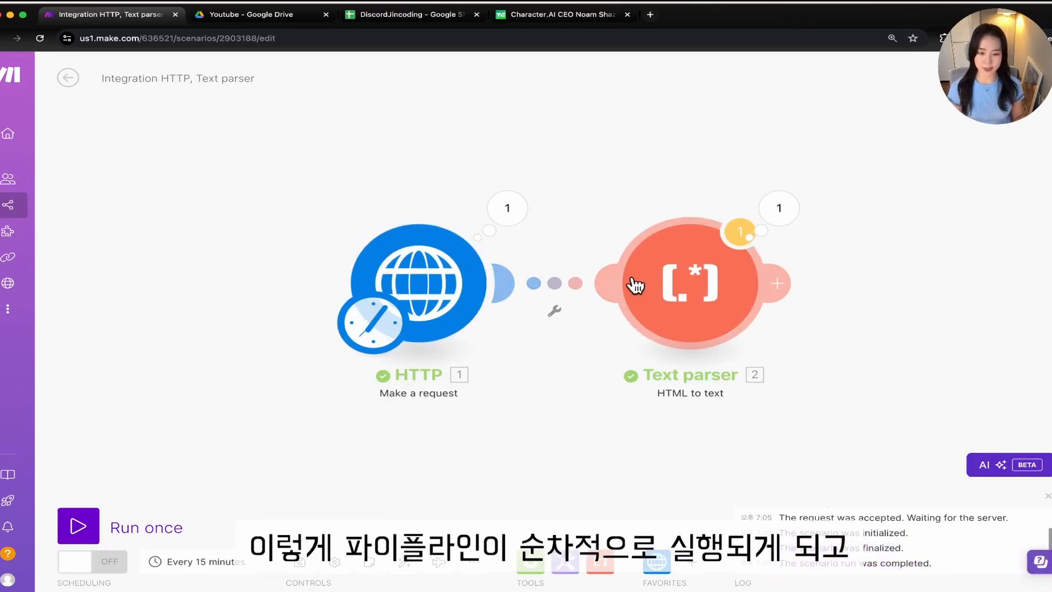
click(506, 208)
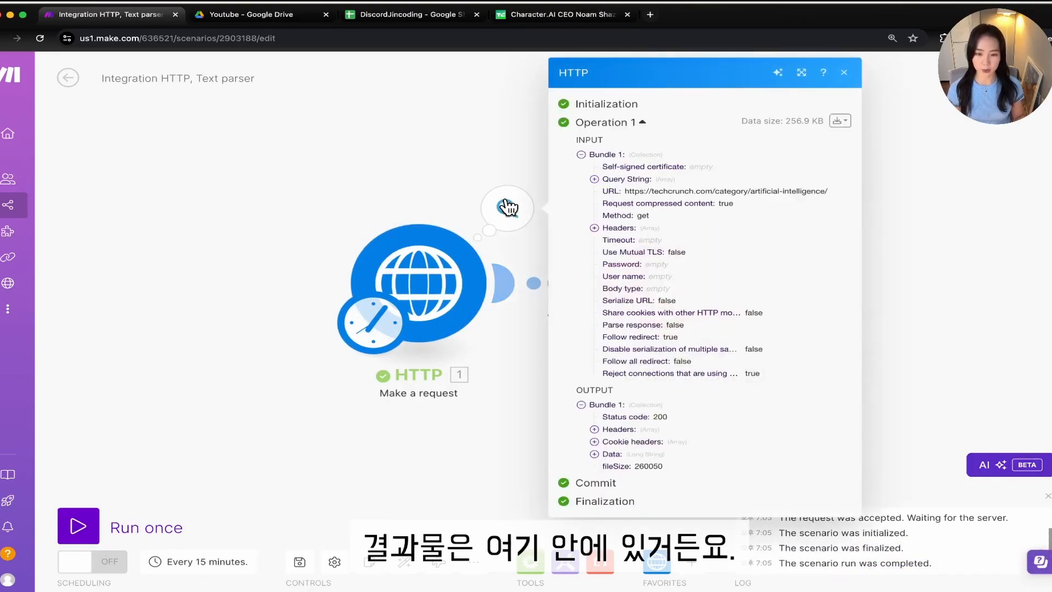
click(594, 454)
scroll(603, 433, down, 20)
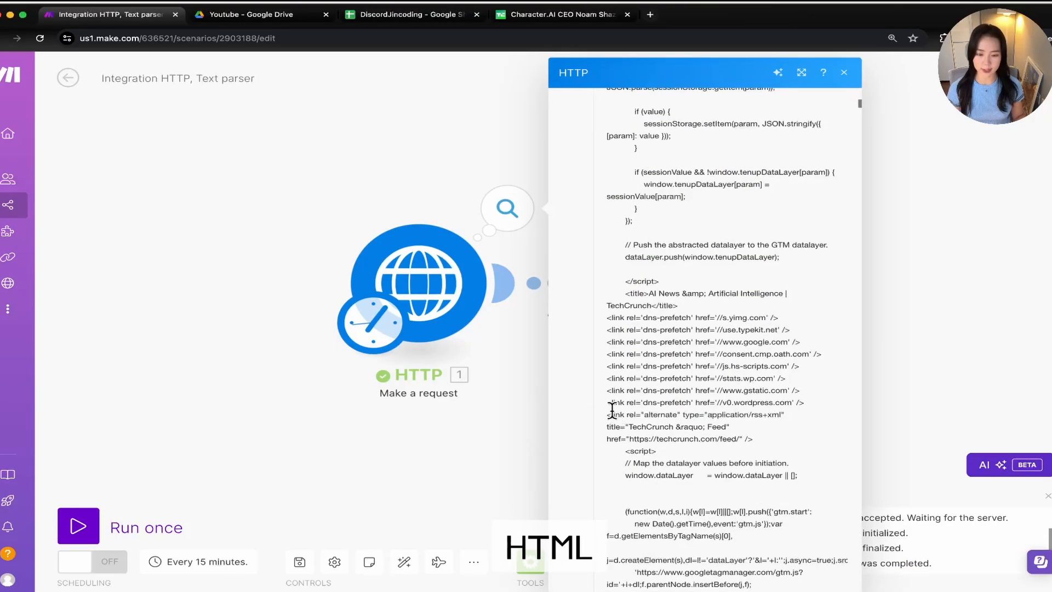
scroll(611, 410, down, 10)
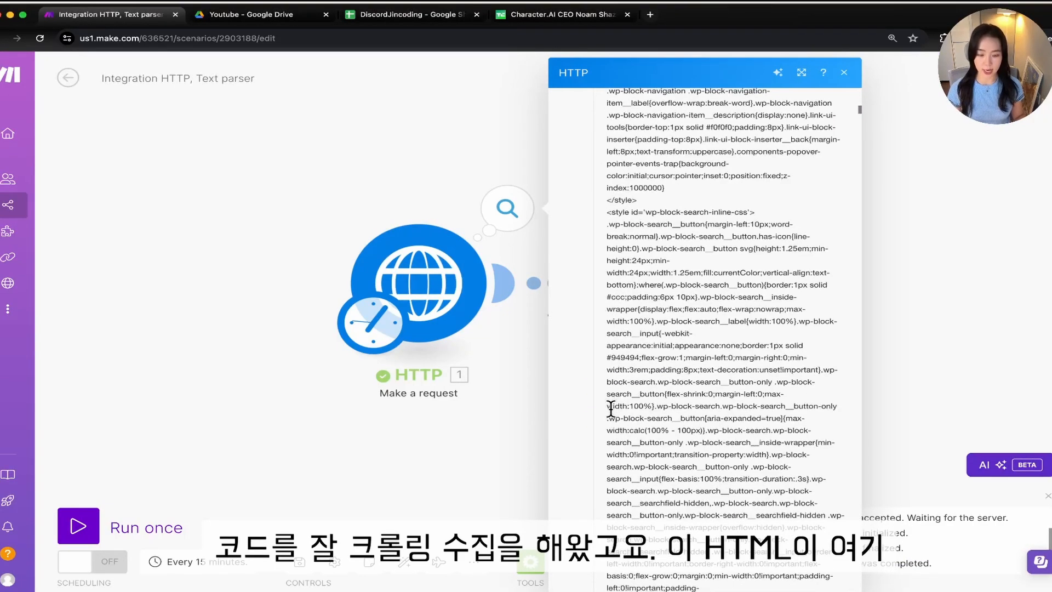
click(502, 449)
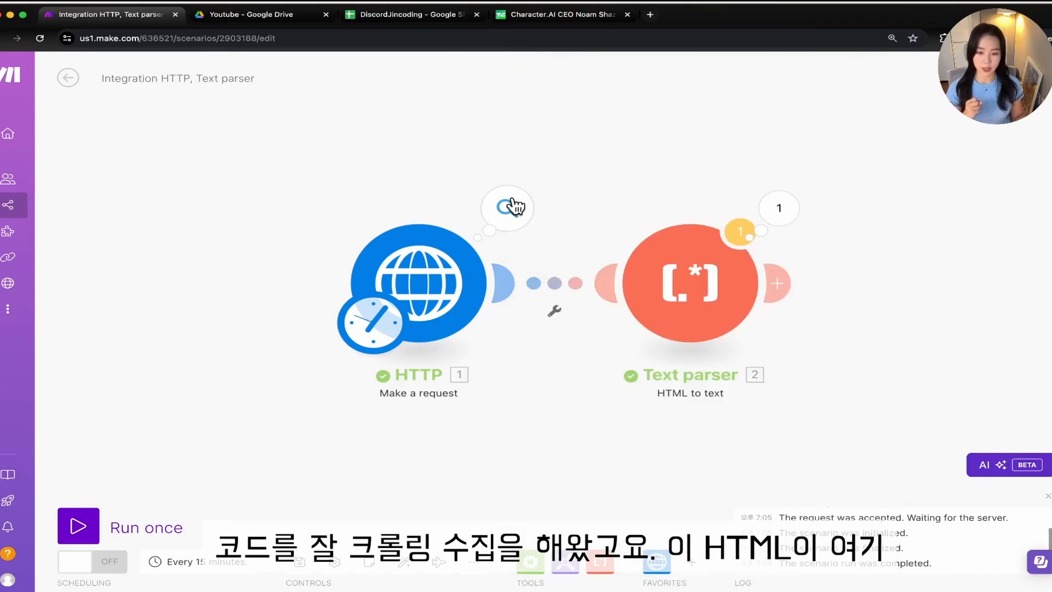
Inspect the Text in the Text parser module's output and highlight the Character.AI article's title and URL
click(781, 213)
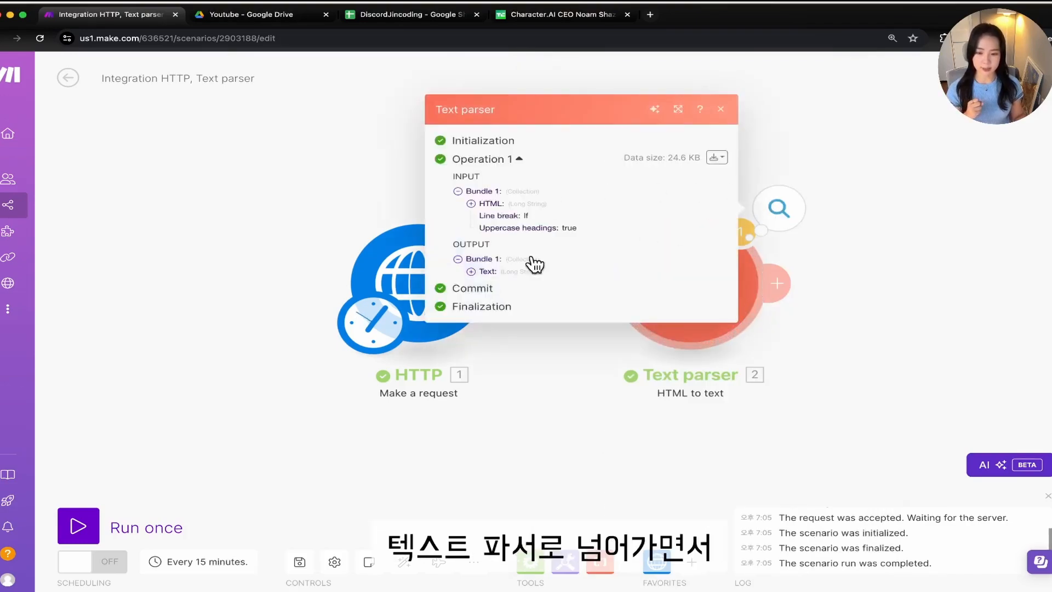
click(463, 270)
scroll(468, 270, down, 15)
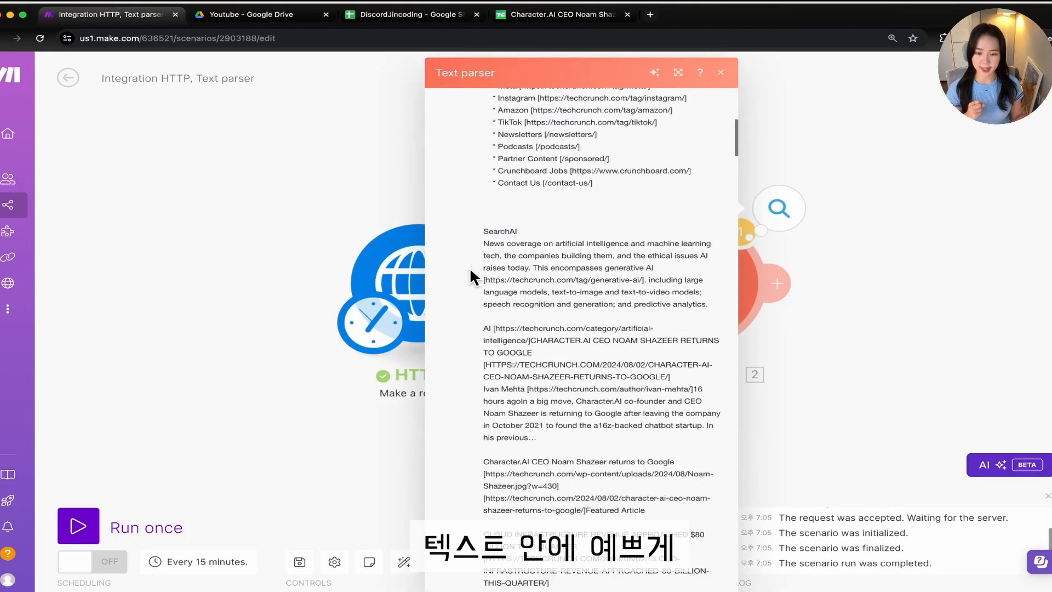
scroll(469, 273, down, 15)
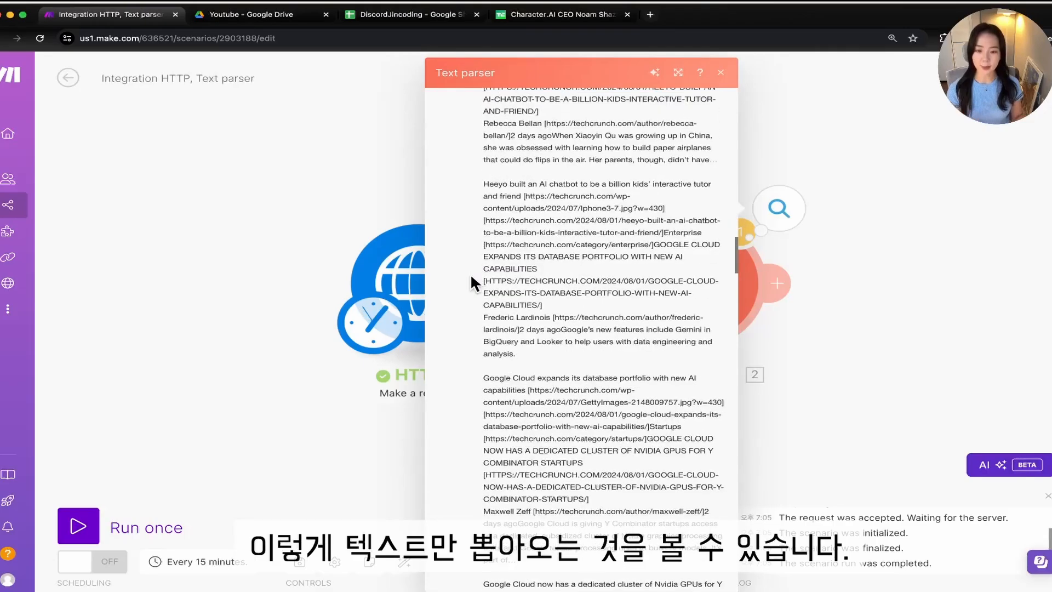
scroll(475, 298, up, 15)
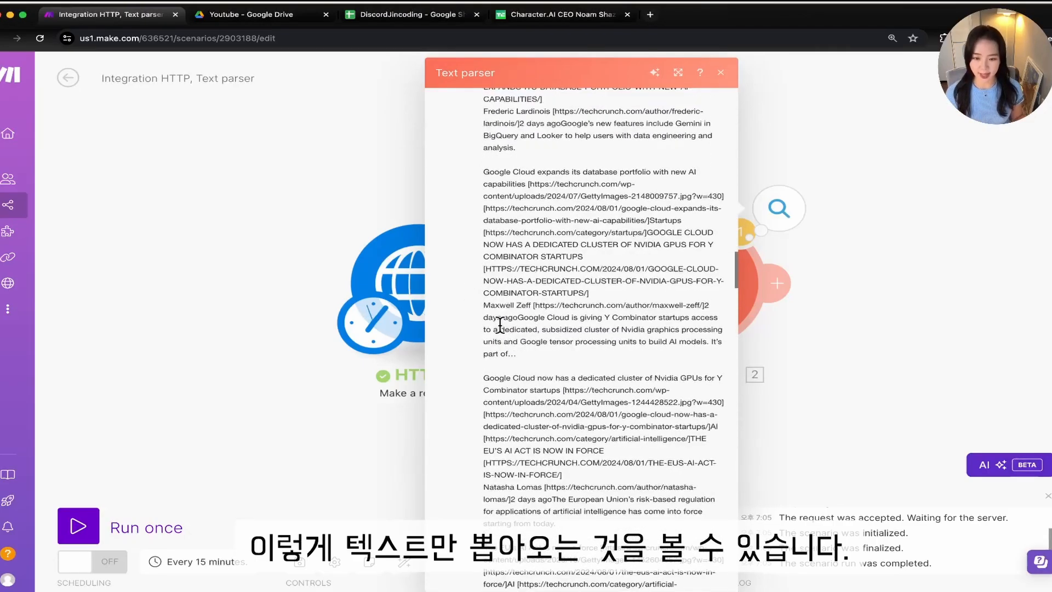
scroll(495, 326, down, 5)
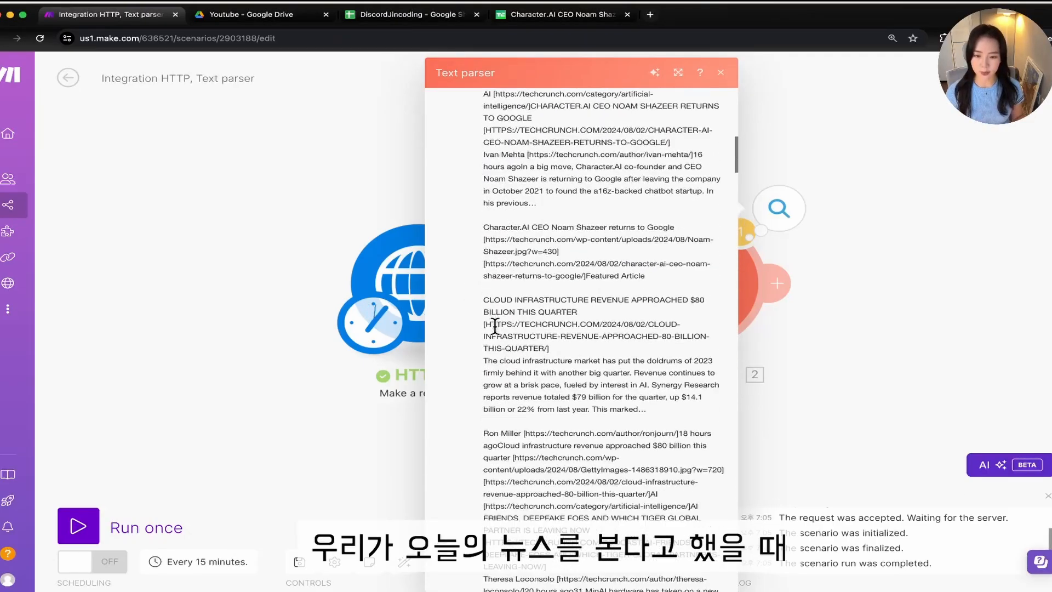
drag(483, 119, 679, 120)
drag(484, 155, 585, 168)
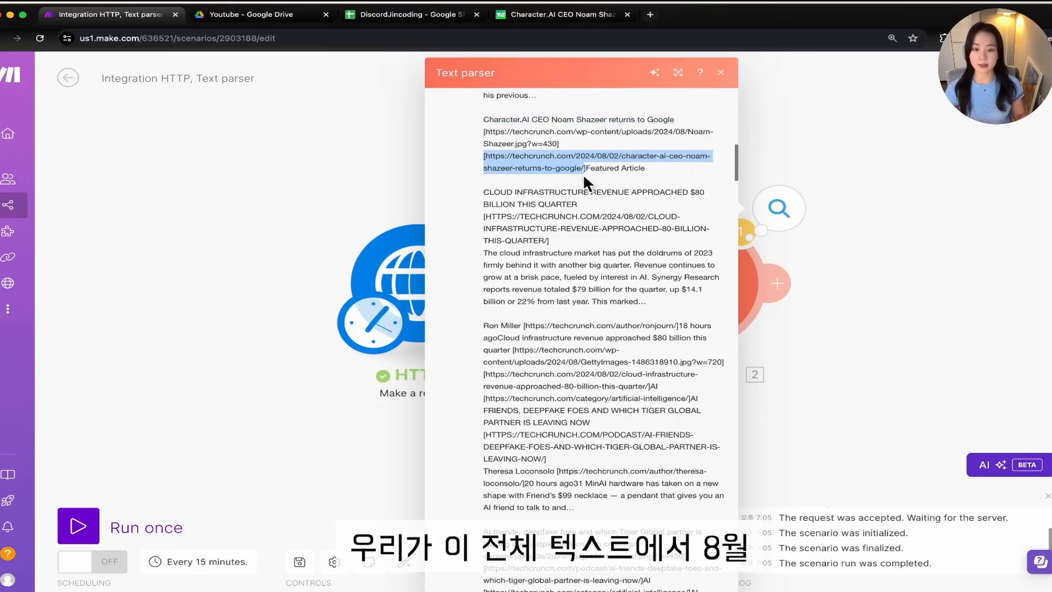
Search the parsed text for 2024/08/02 and examine the article URLs that contain this date
key(super+f)
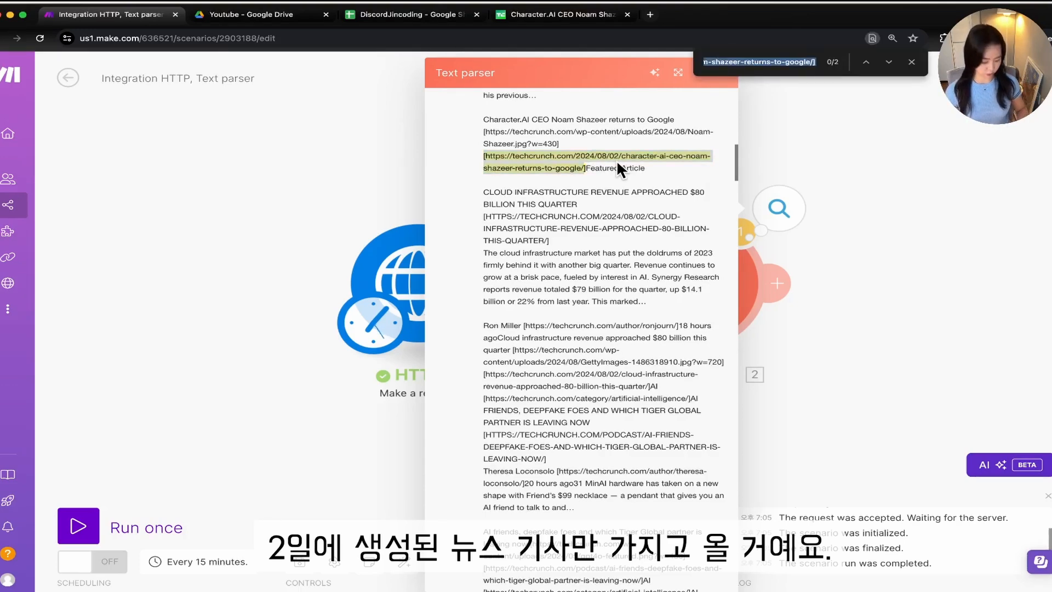
text(2024/08/02)
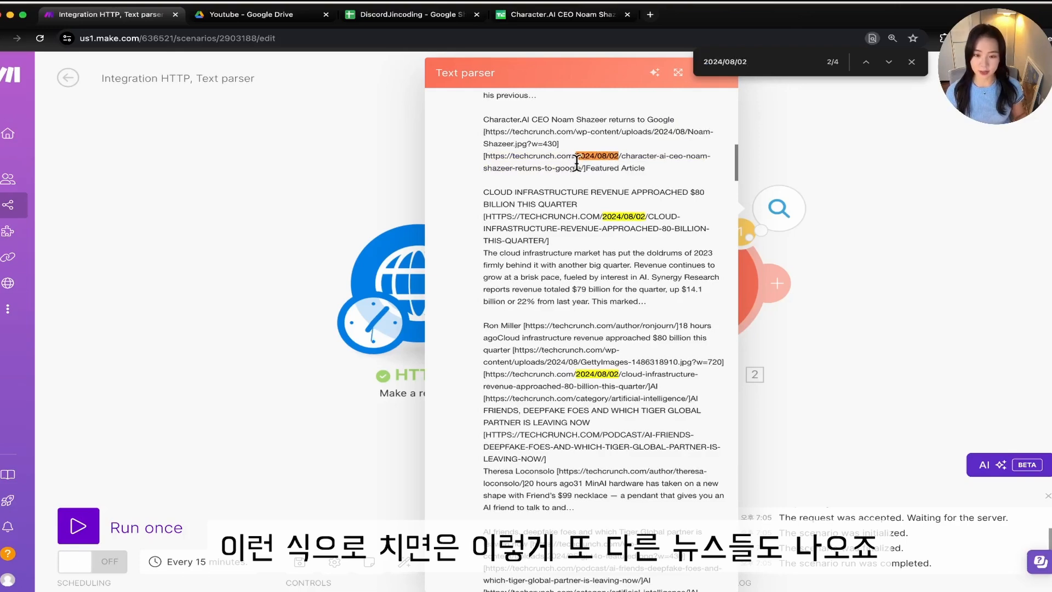
scroll(628, 222, down, 1)
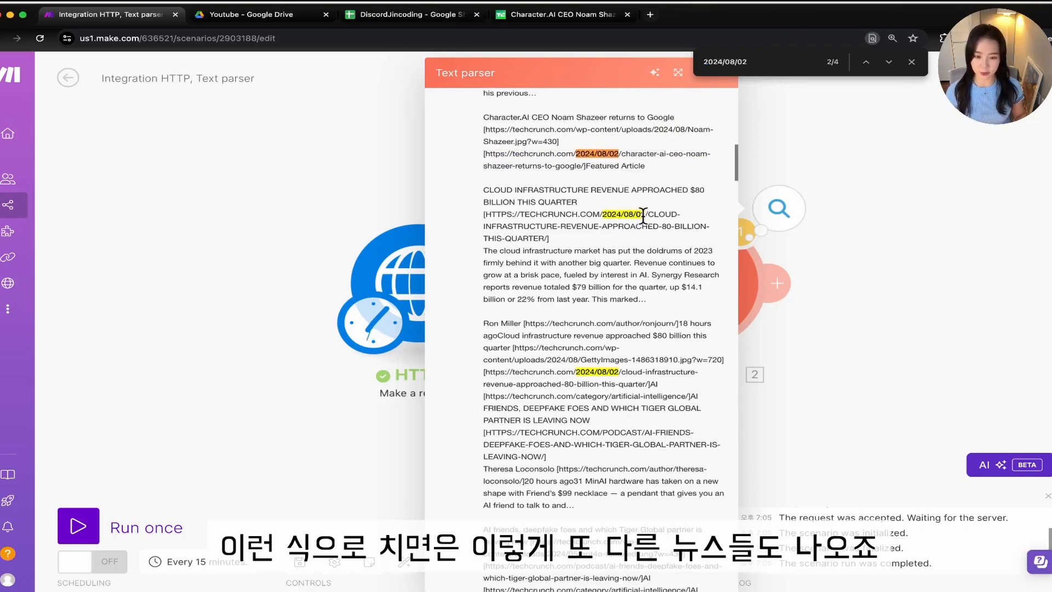
scroll(608, 246, down, 1)
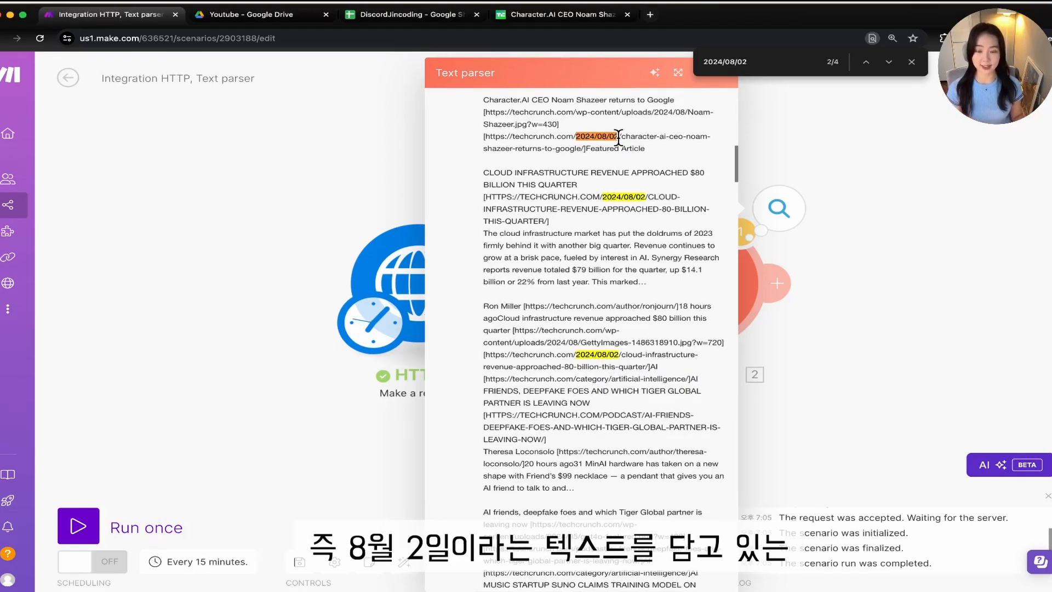
drag(483, 136, 582, 149)
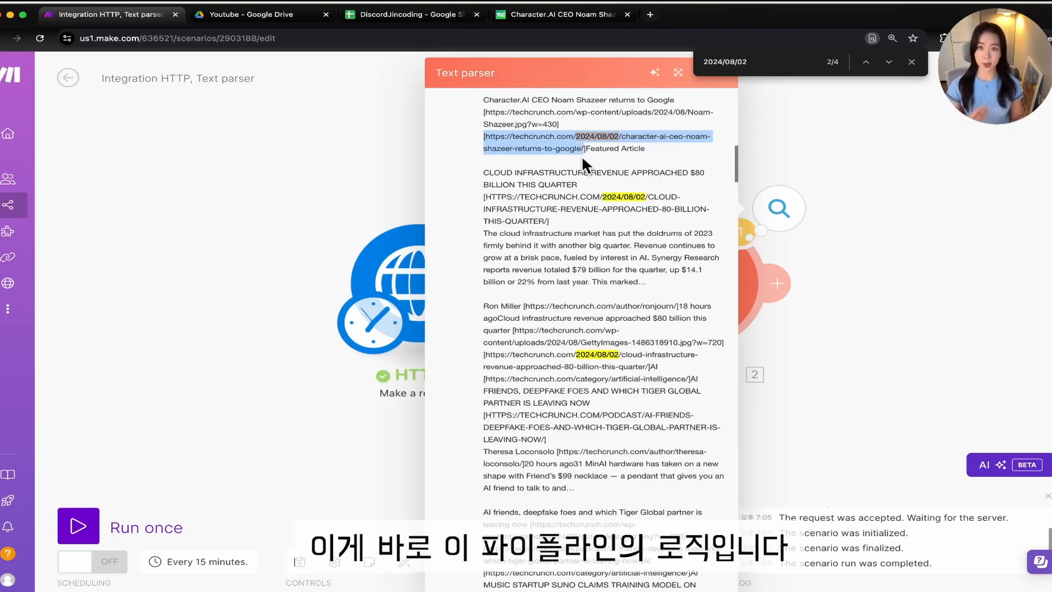
scroll(608, 265, down, 3)
scroll(609, 247, up, 7)
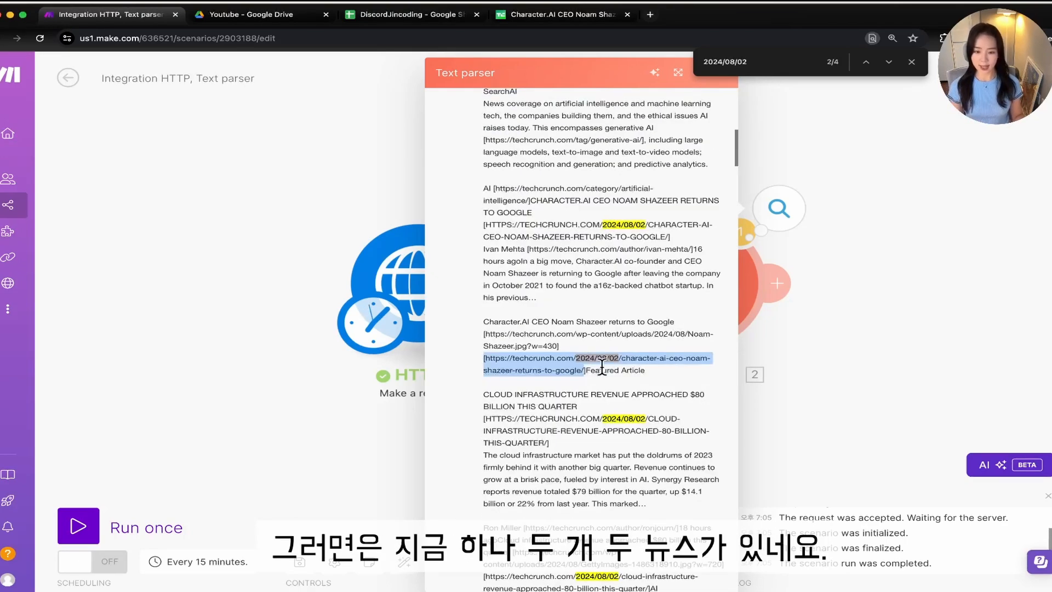
scroll(604, 369, down, 2)
Copy the date with its trailing slash from the Character.AI URL, search the output for 2024/08/02/, and close the output
drag(788, 231, 834, 232)
key(super+c)
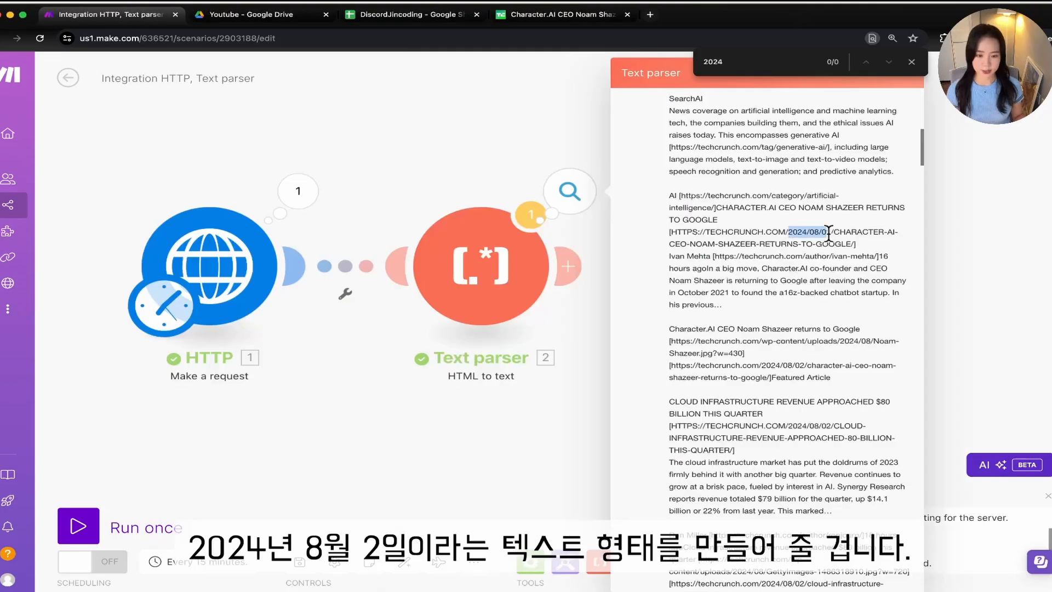
double_click(746, 62)
key(super+v)
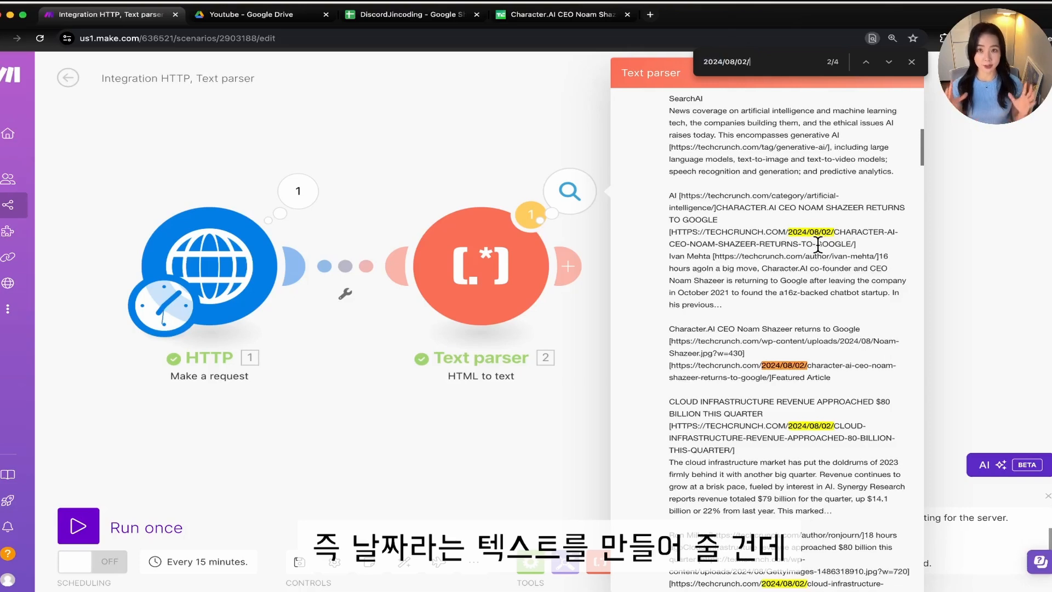
key(Escape)
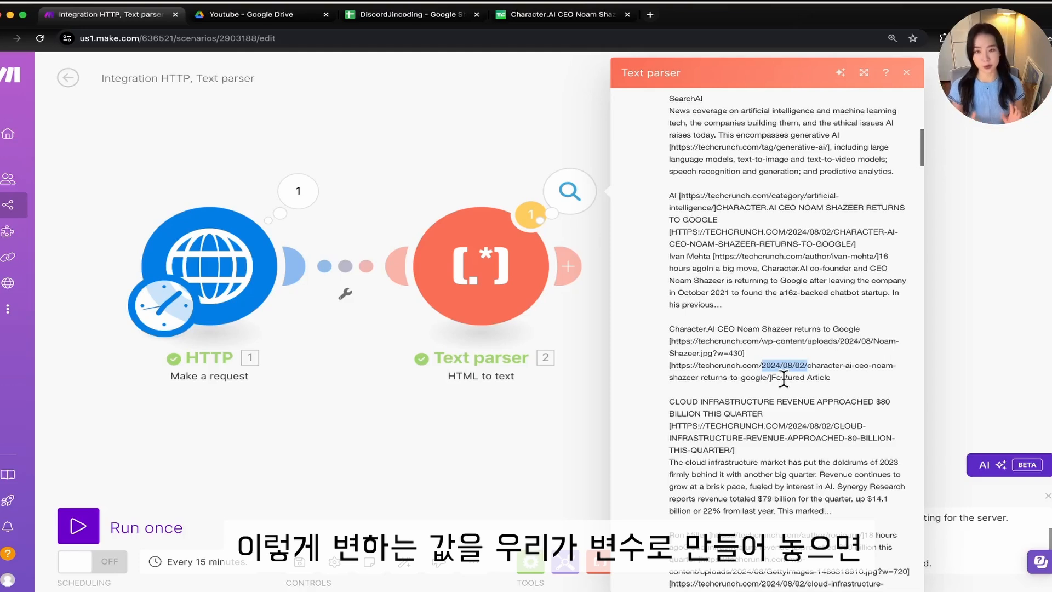
click(906, 72)
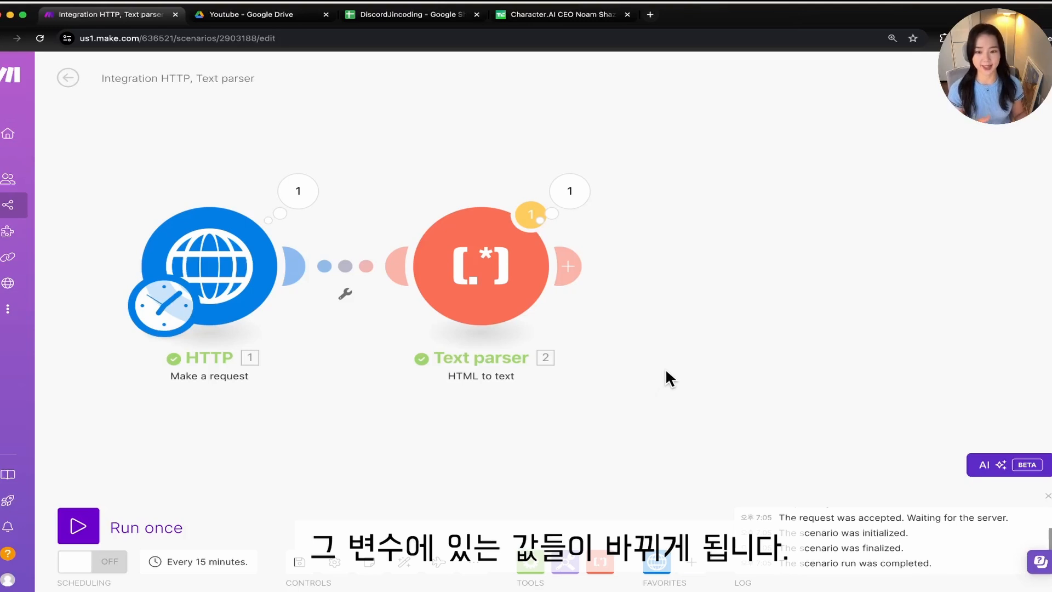
Add a Tools Set variable module after the Text parser and name the variable today
click(574, 274)
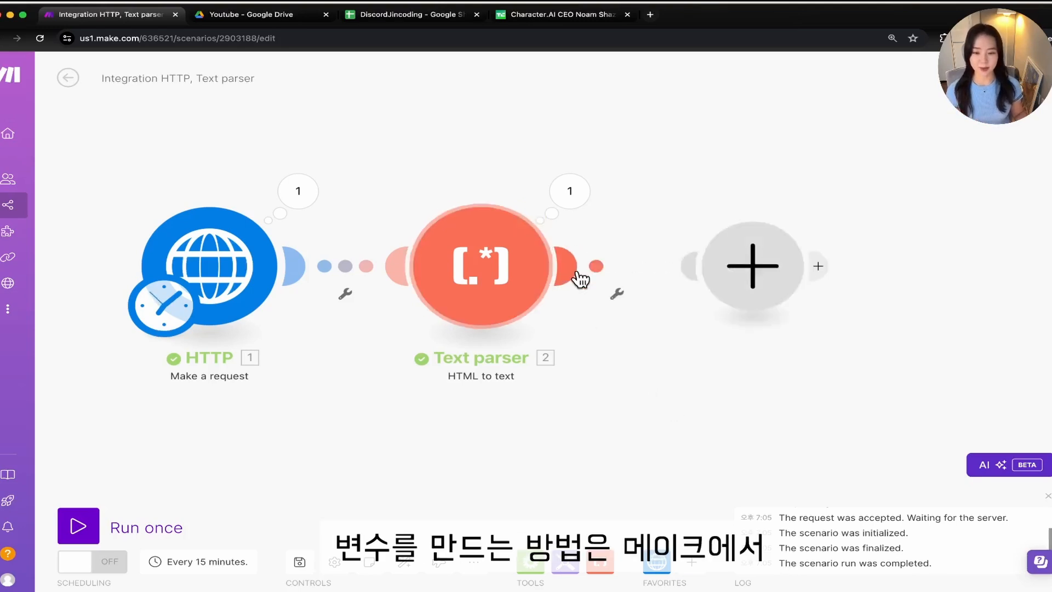
scroll(844, 351, down, 1)
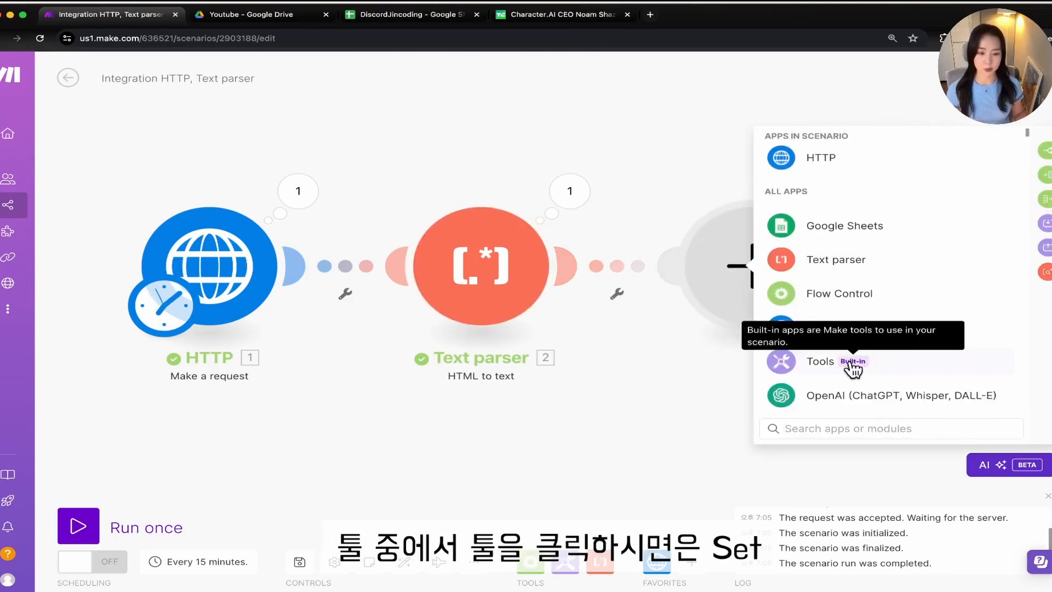
click(880, 366)
scroll(857, 302, down, 2)
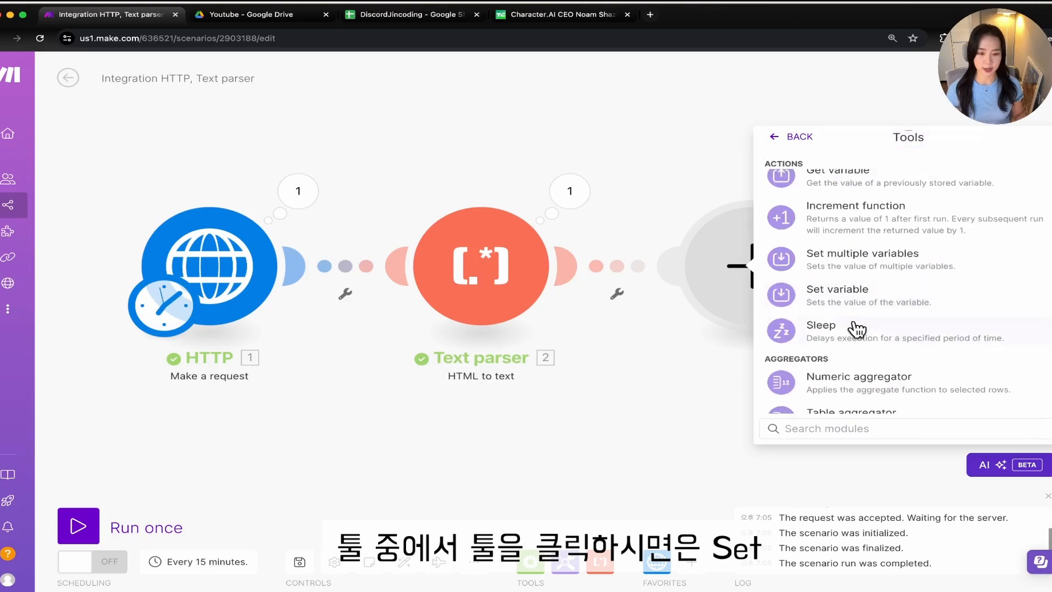
click(881, 301)
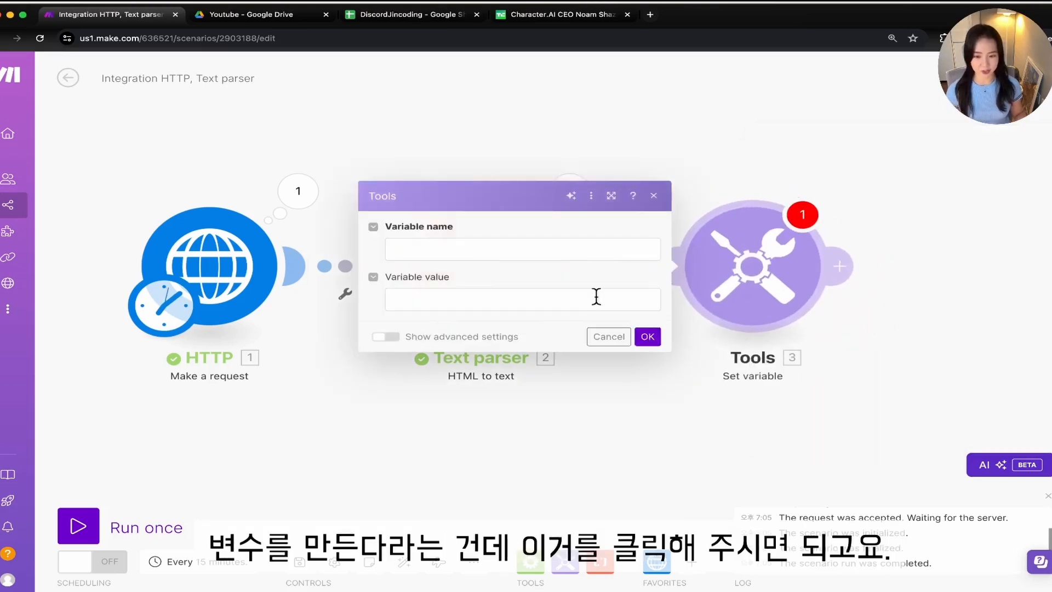
click(521, 249)
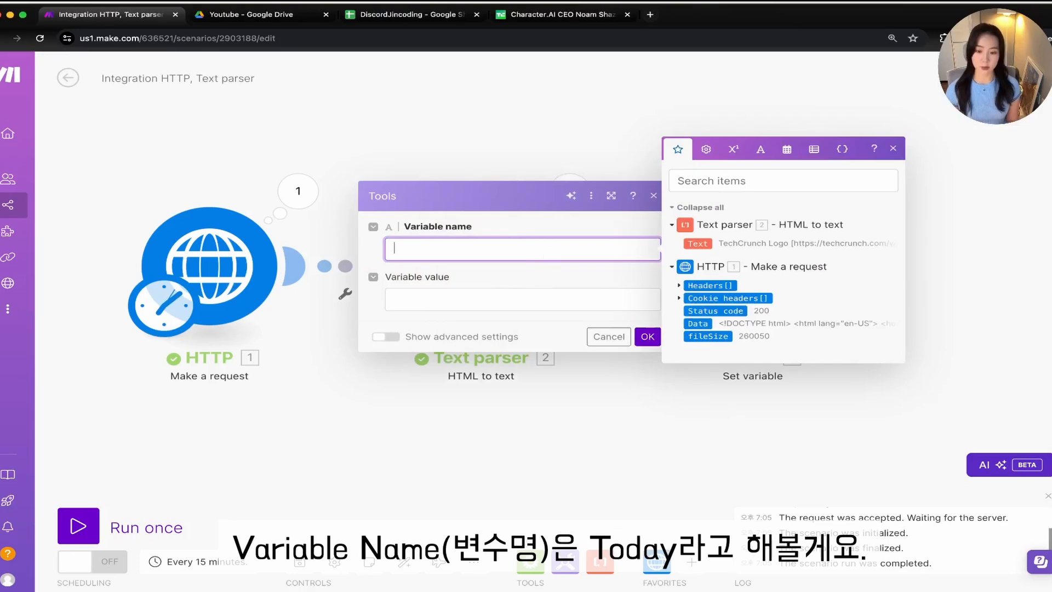
text(today)
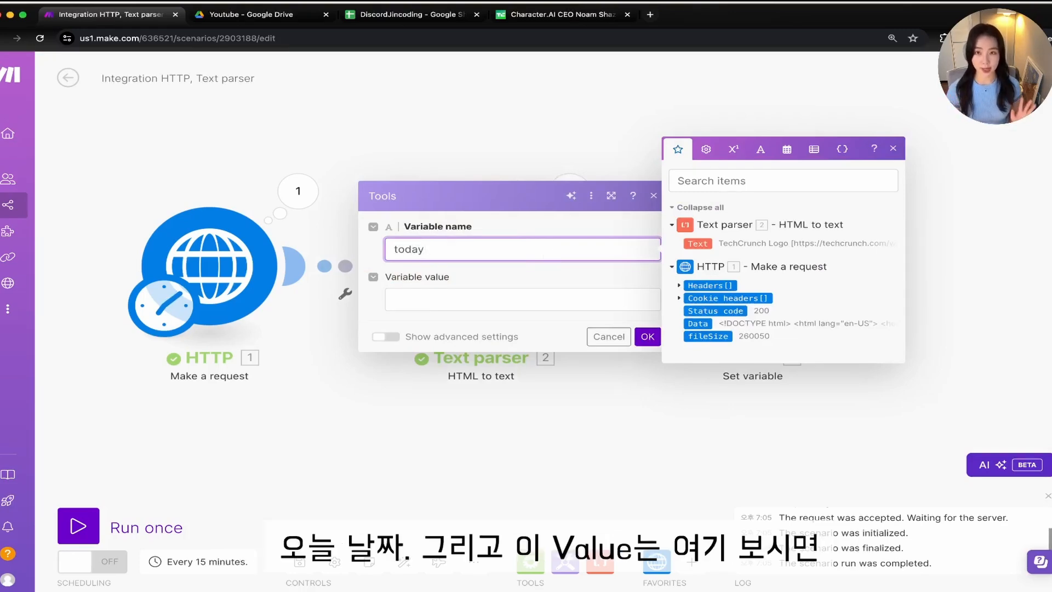
Set the today variable's value to the now date variable
click(509, 301)
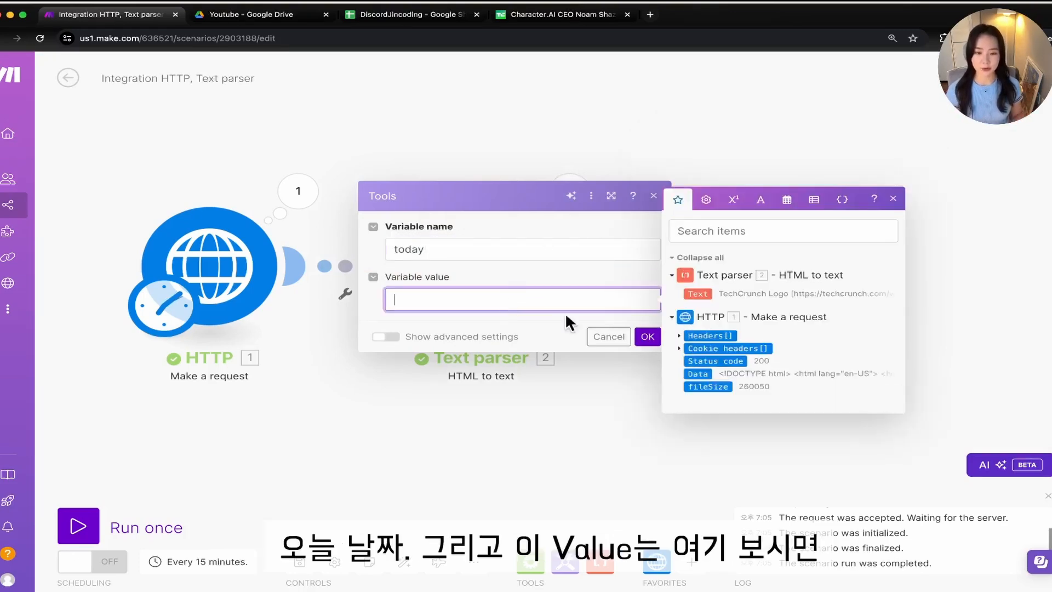
click(794, 205)
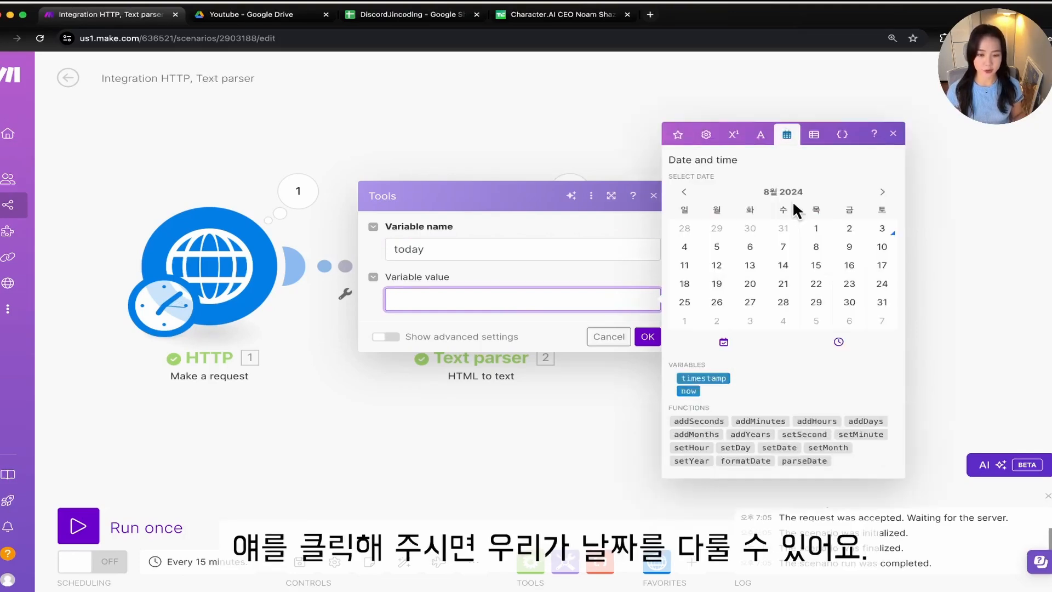
click(688, 391)
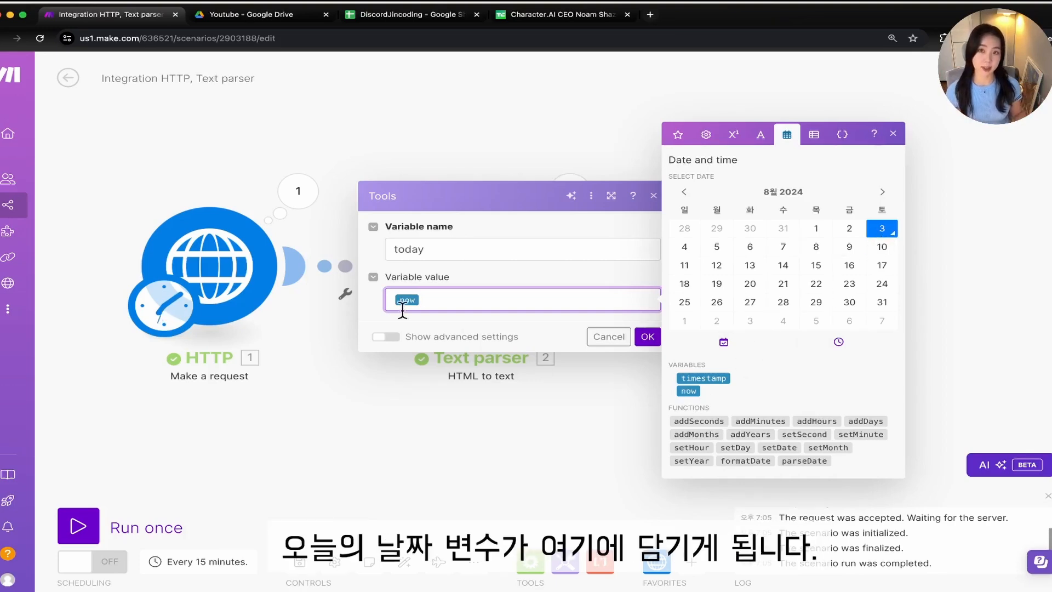
Check the Character.AI article's publication date and bring back the 2024/08/02/ search text as the date format reference
click(554, 14)
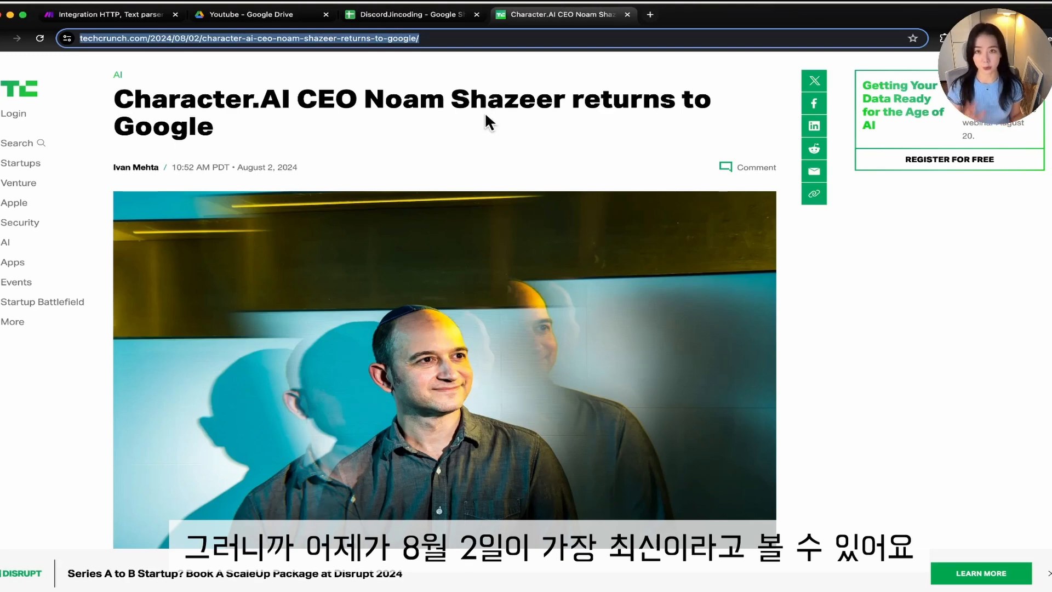
click(130, 16)
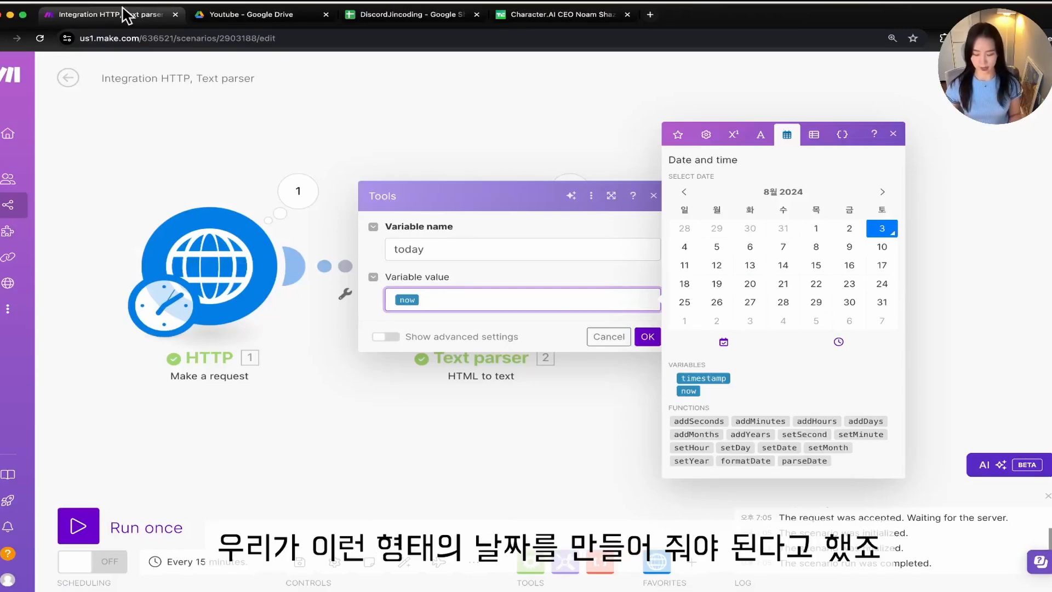
key(super+f)
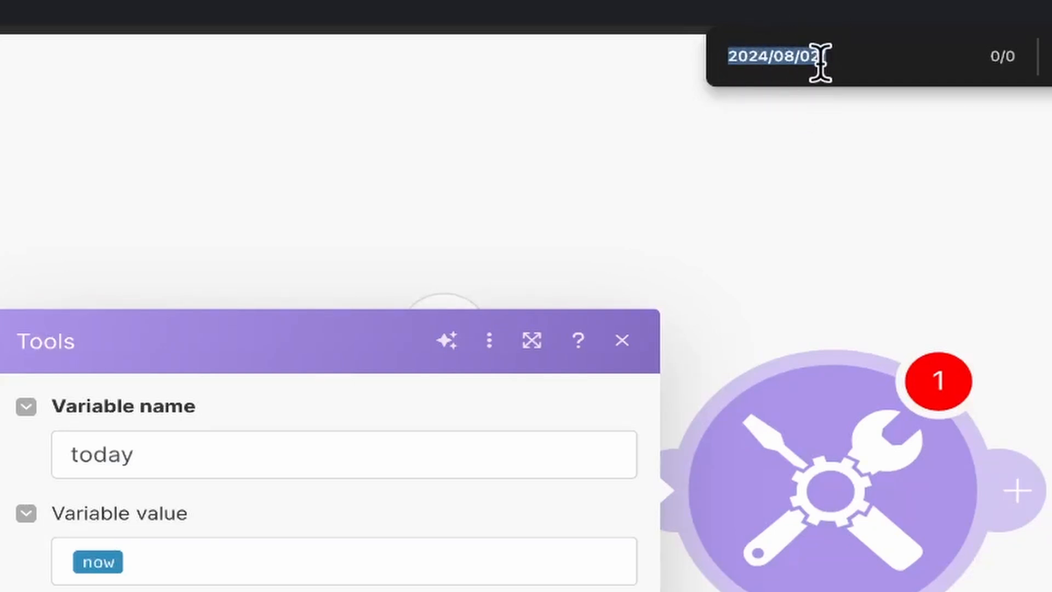
Replace the today variable's value with the formatDate function and examine the date formats in its usage examples
click(257, 567)
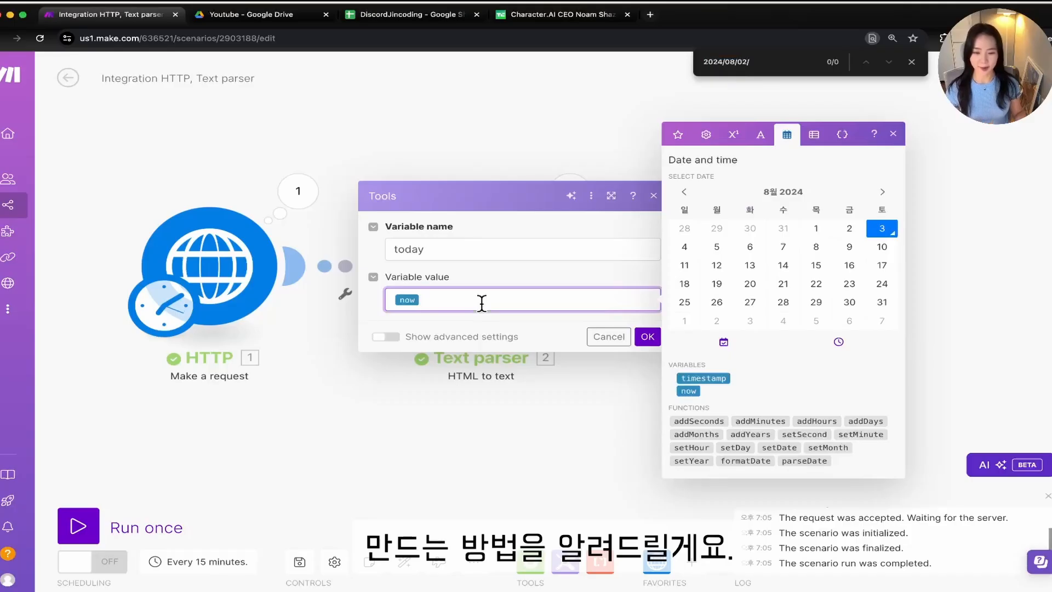
key(BackSpace)
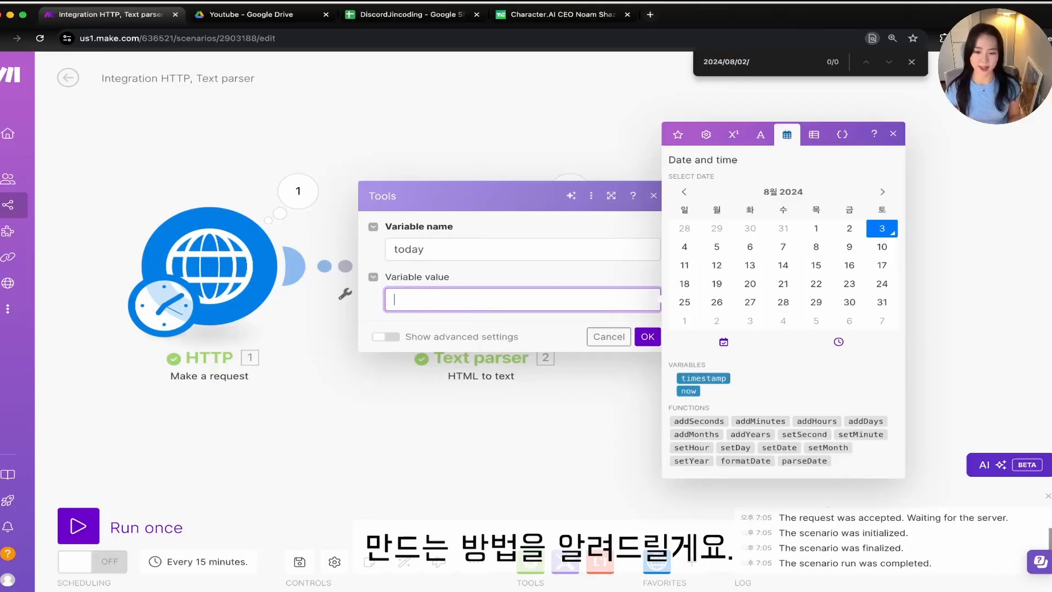
mouse_move(747, 462)
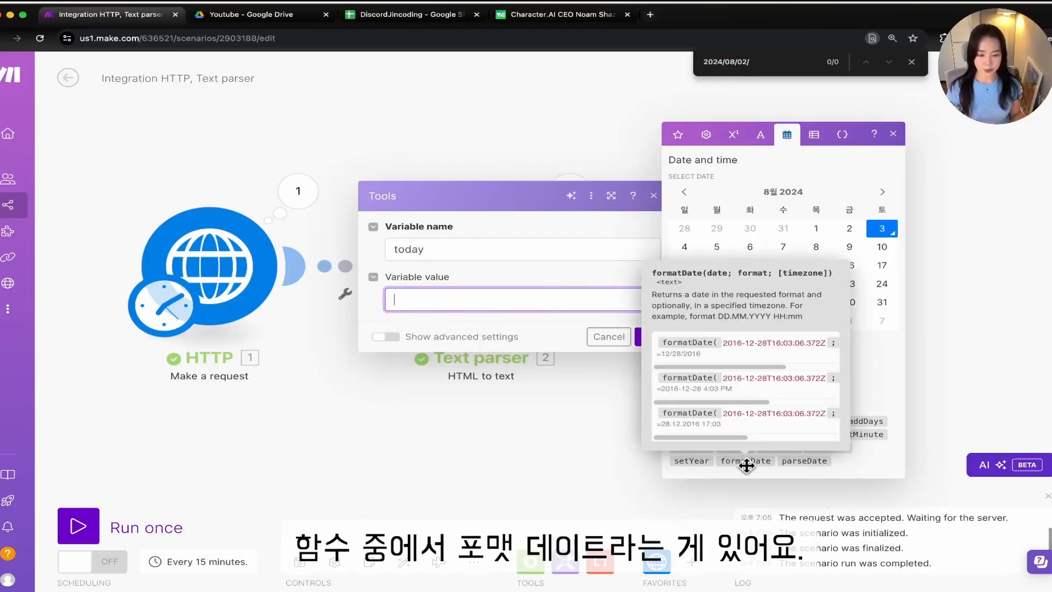
click(753, 461)
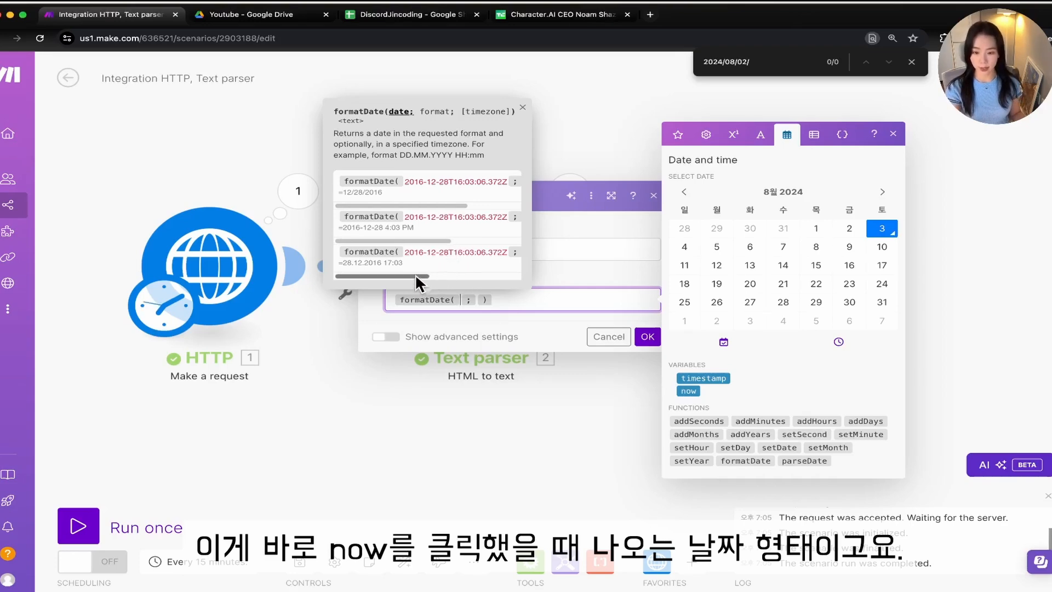
mouse_move(416, 275)
mouse_down()
mouse_move(444, 278)
mouse_move(417, 274)
mouse_up()
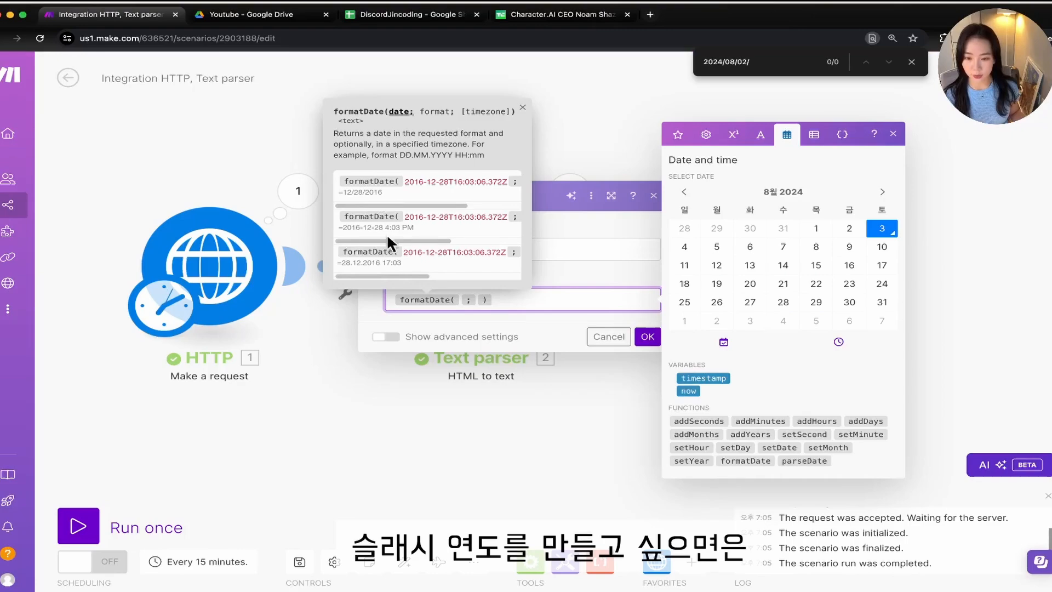
drag(371, 276, 410, 276)
drag(418, 206, 471, 207)
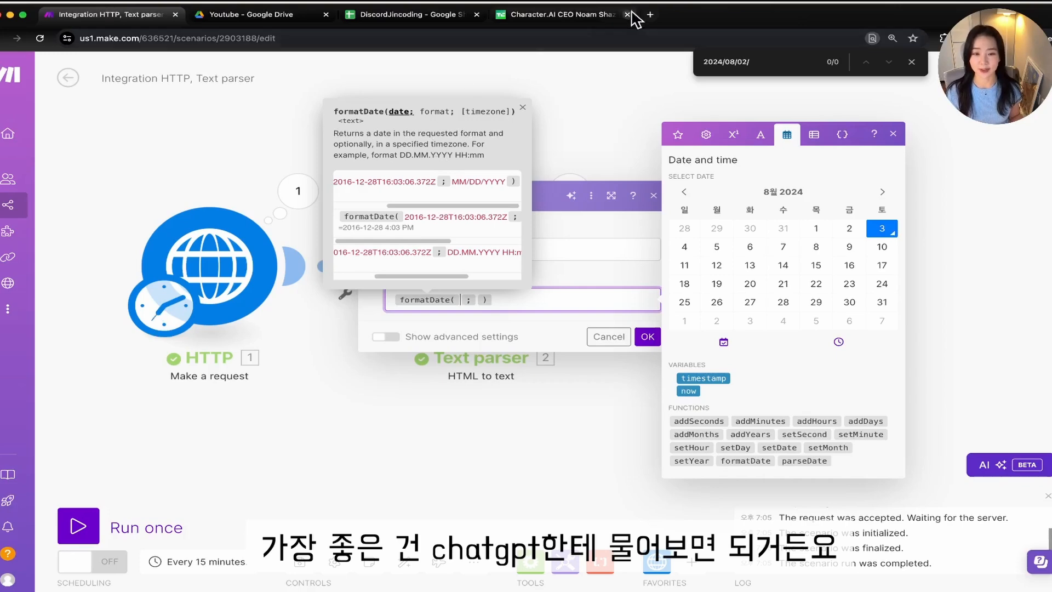
Capture a screenshot of the formatDate usage help and attach it to a new ChatGPT message
click(650, 14)
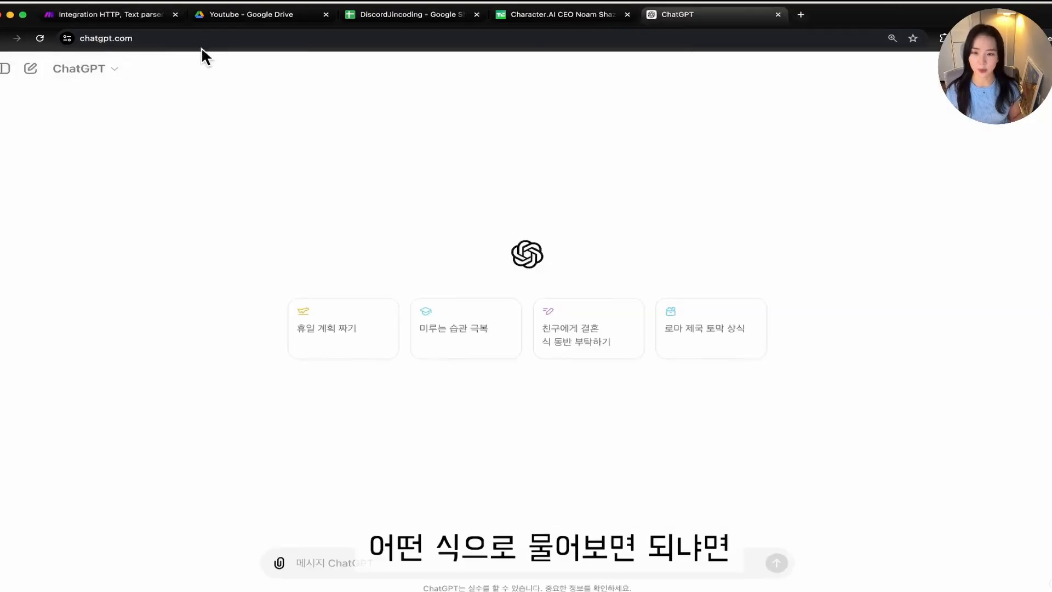
click(156, 16)
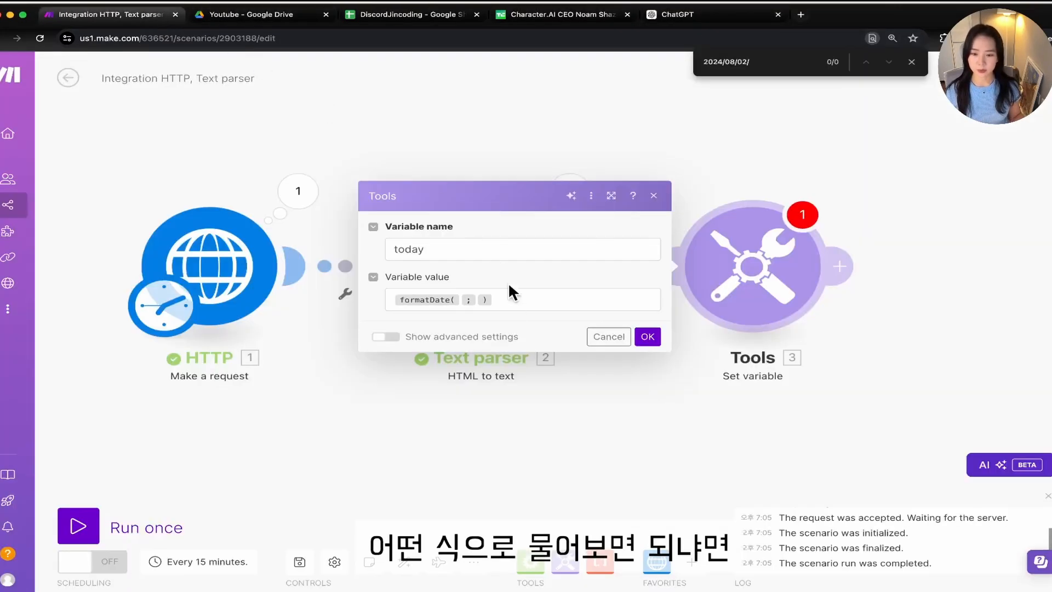
click(461, 298)
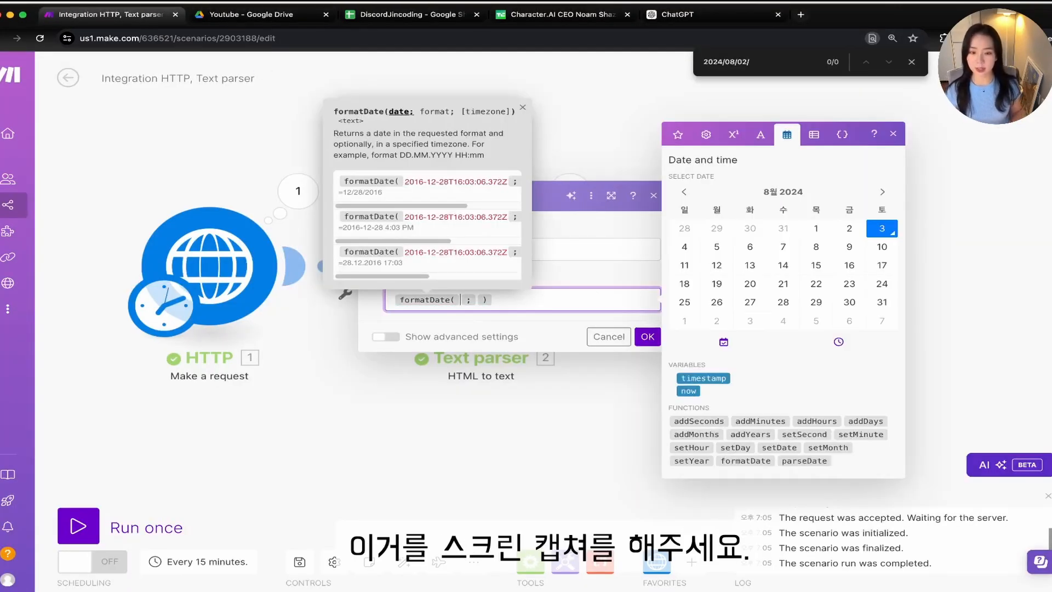
key(super+shift+4)
drag(324, 97, 532, 297)
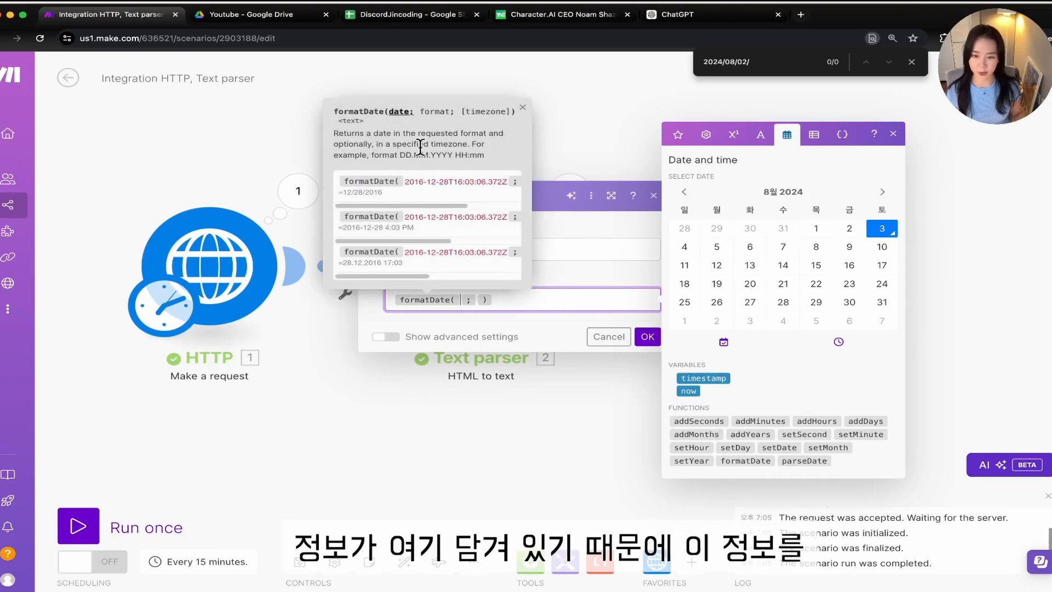
click(658, 12)
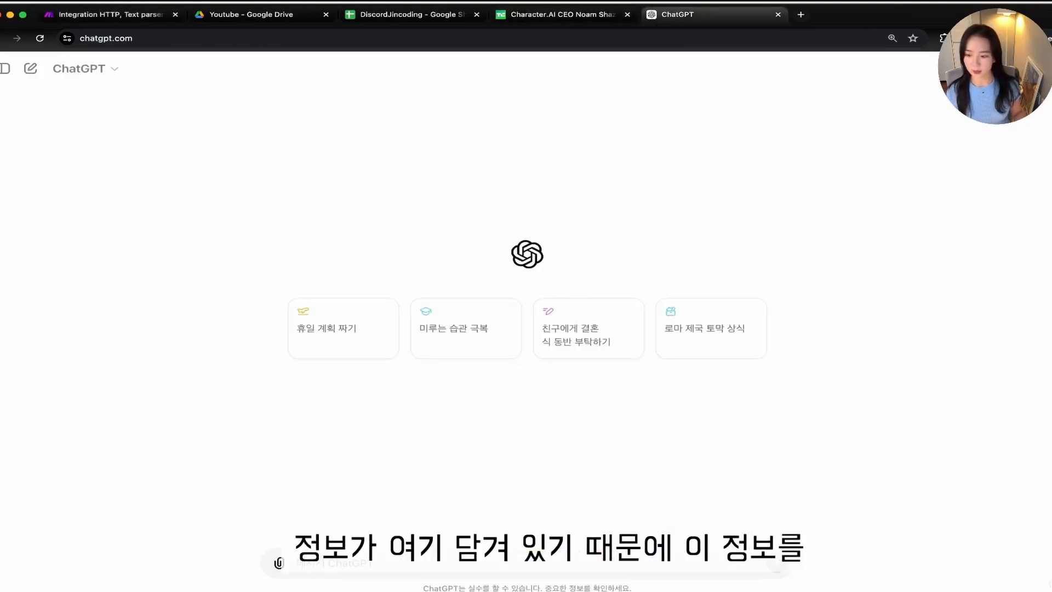
drag(282, 486, 296, 521)
Send ChatGPT the message '나는 "2024/08/02" 이 형태로 date를 만들고 싶어. 해당되는 format을 알려줘.'
click(327, 573)
text(나느 ㄴ)
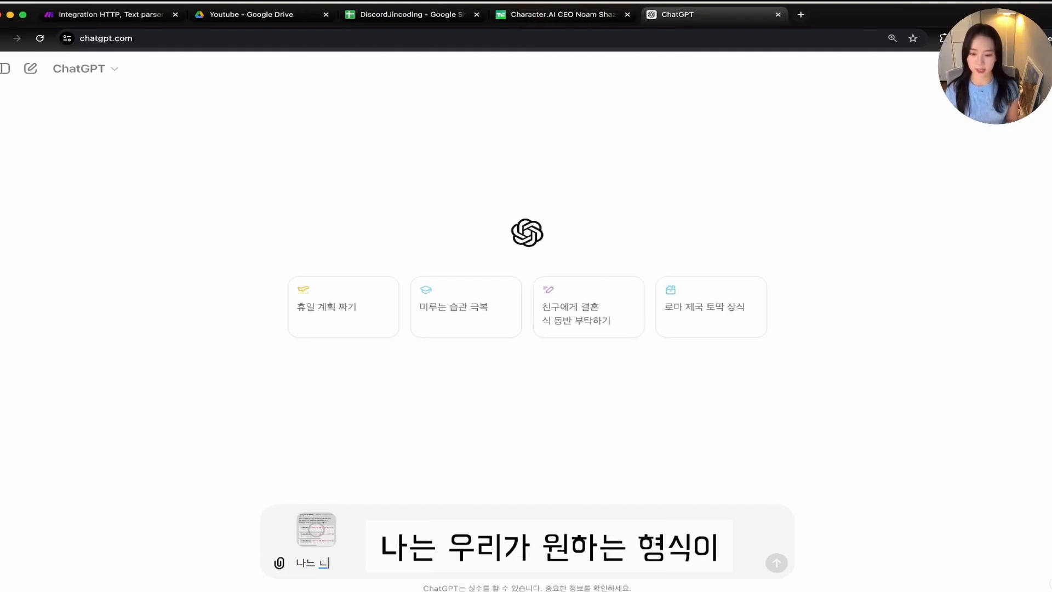
key(BackSpace)
key(BackSpace)
key(BackSpace)
text(는 ")
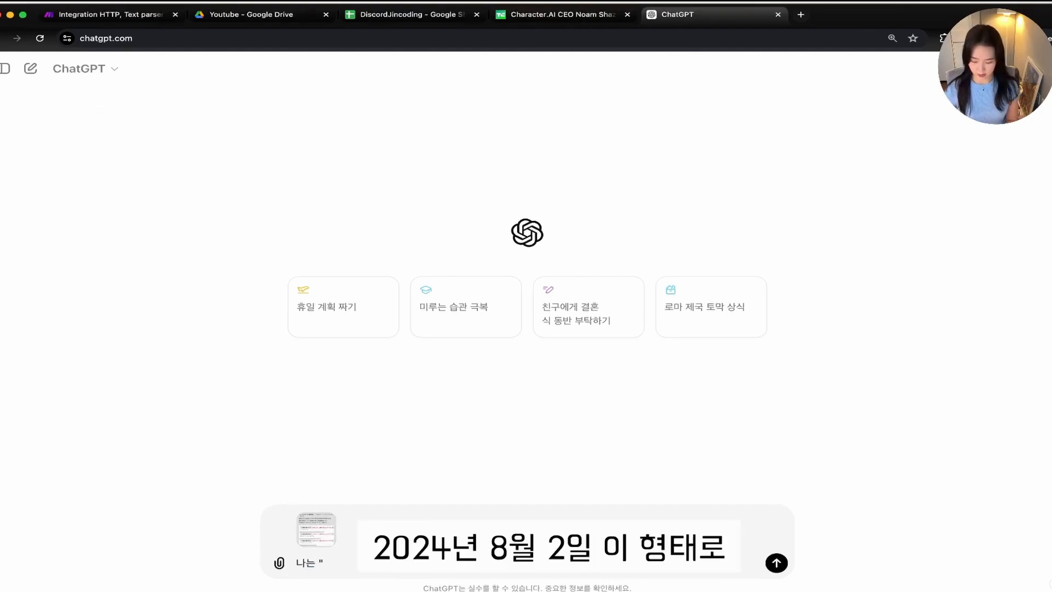
text(2024/0)
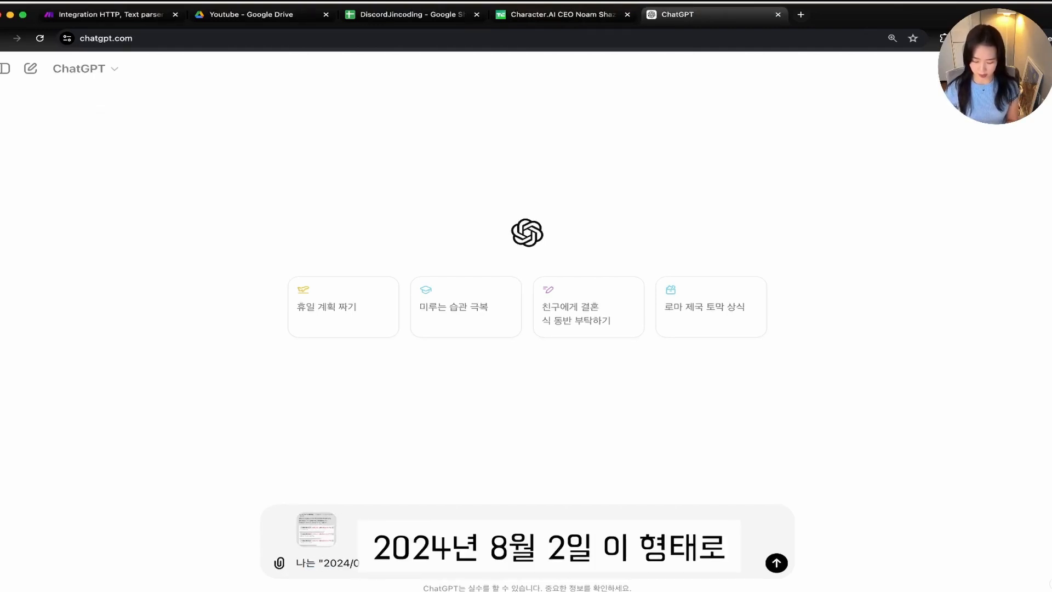
text(8/02")
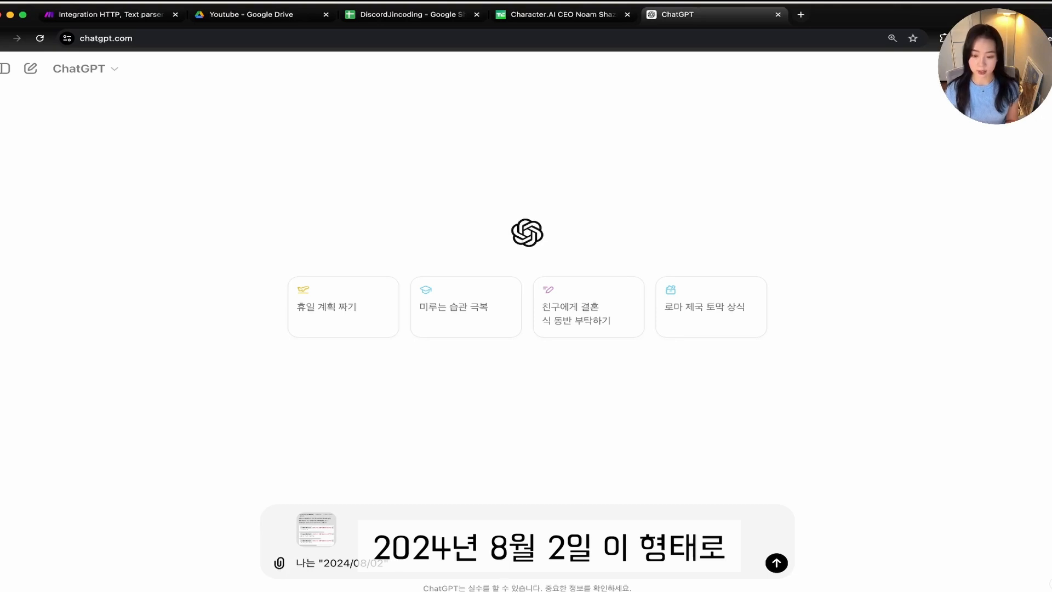
text( 이 형시)
text(로 date)
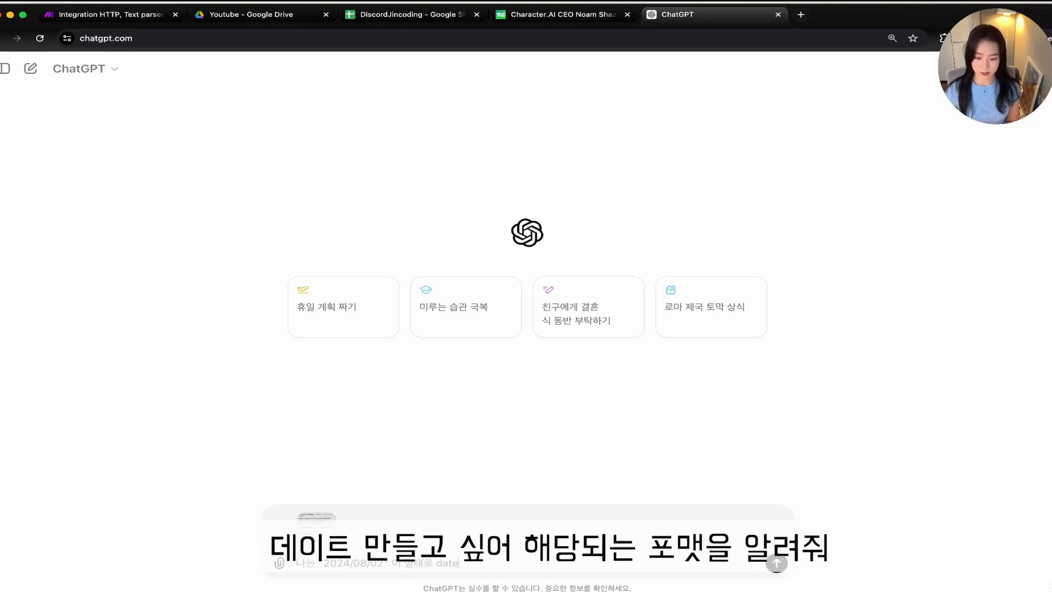
text(를 만들고 싶어.)
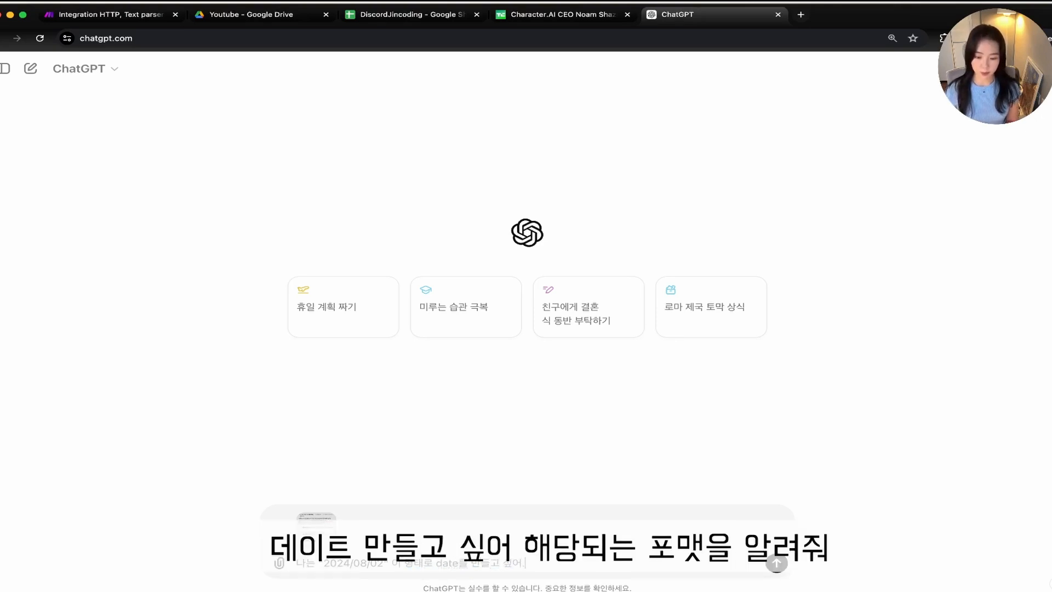
text( 해당되는 format)
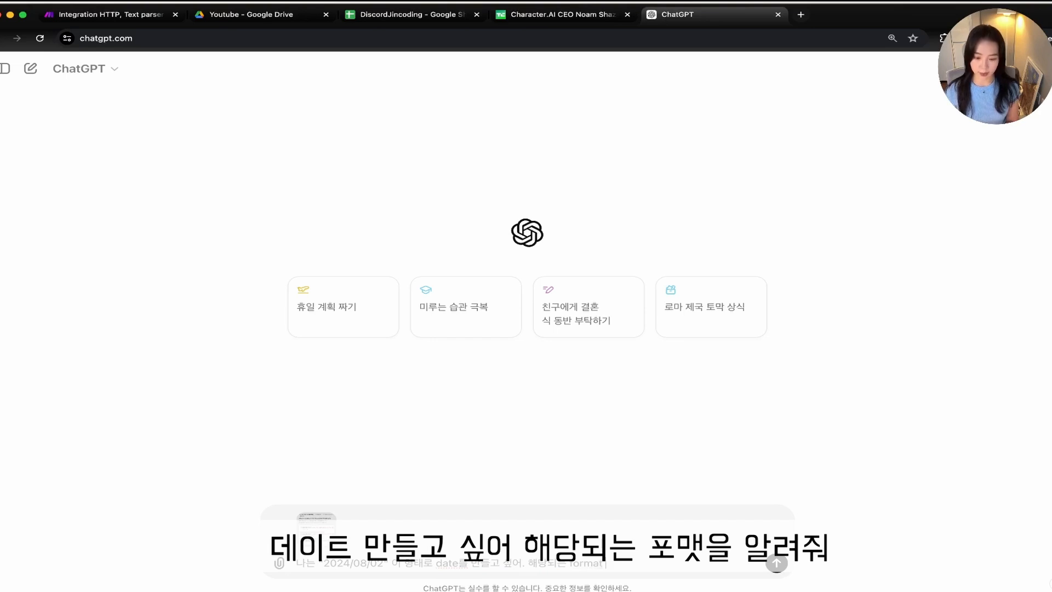
text(을 알려줘.)
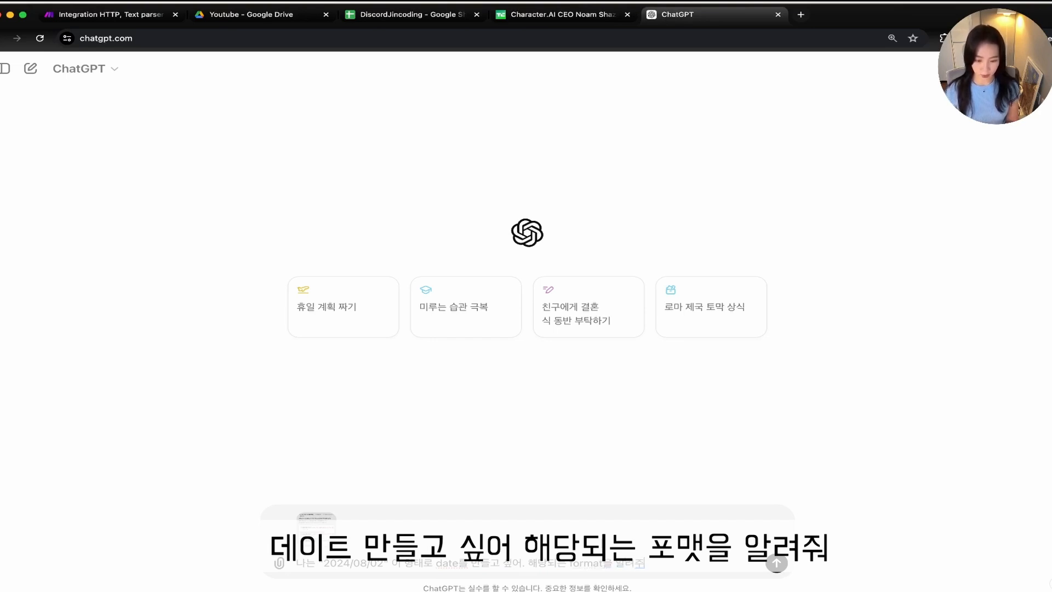
key(Return)
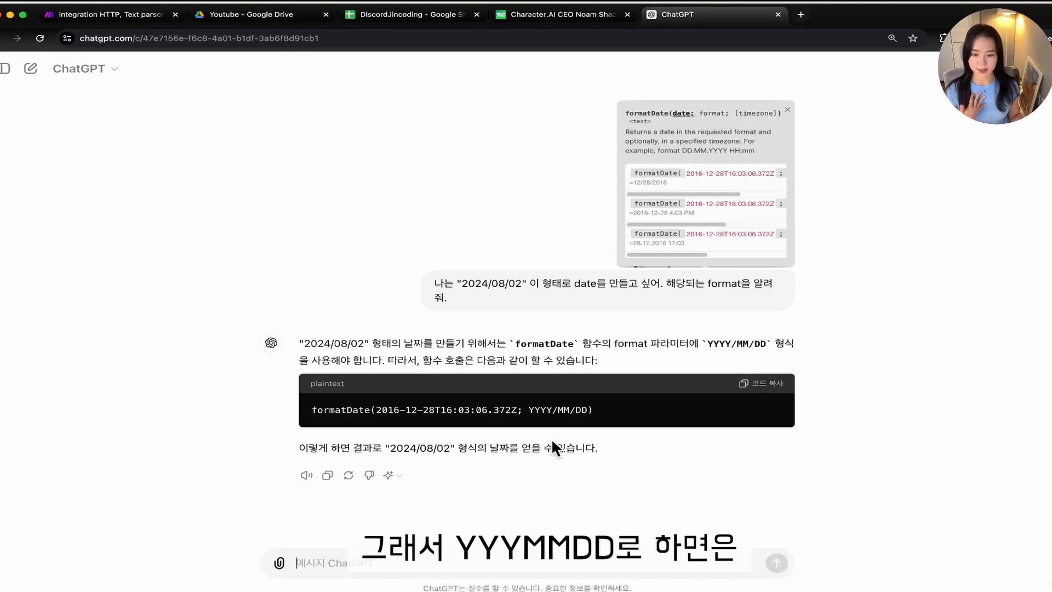
Copy the date format YYYY/MM/DD from ChatGPT's answer
drag(527, 409, 589, 415)
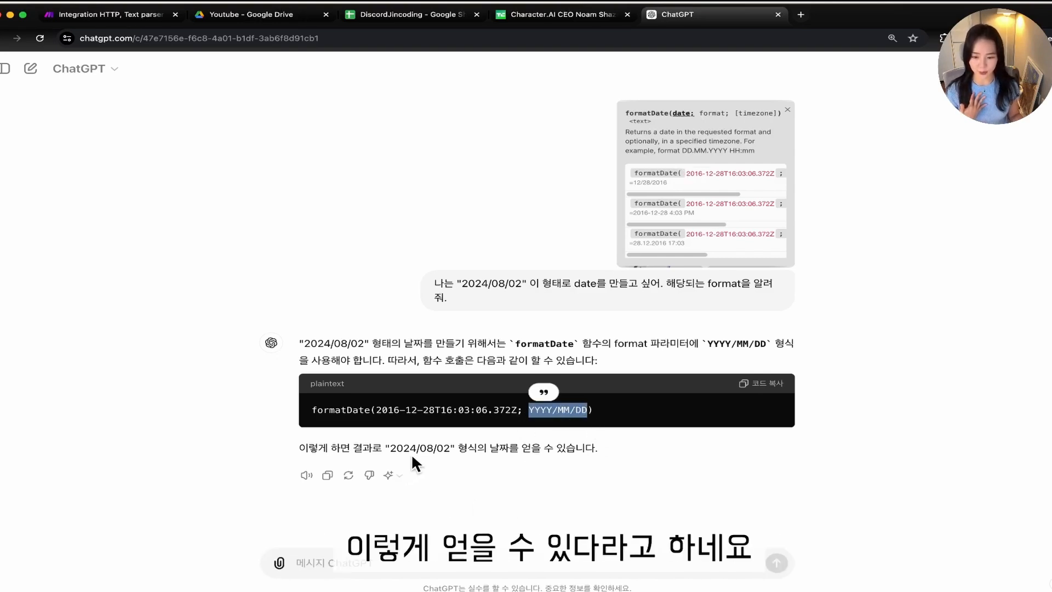
drag(707, 344, 770, 344)
key(super+c)
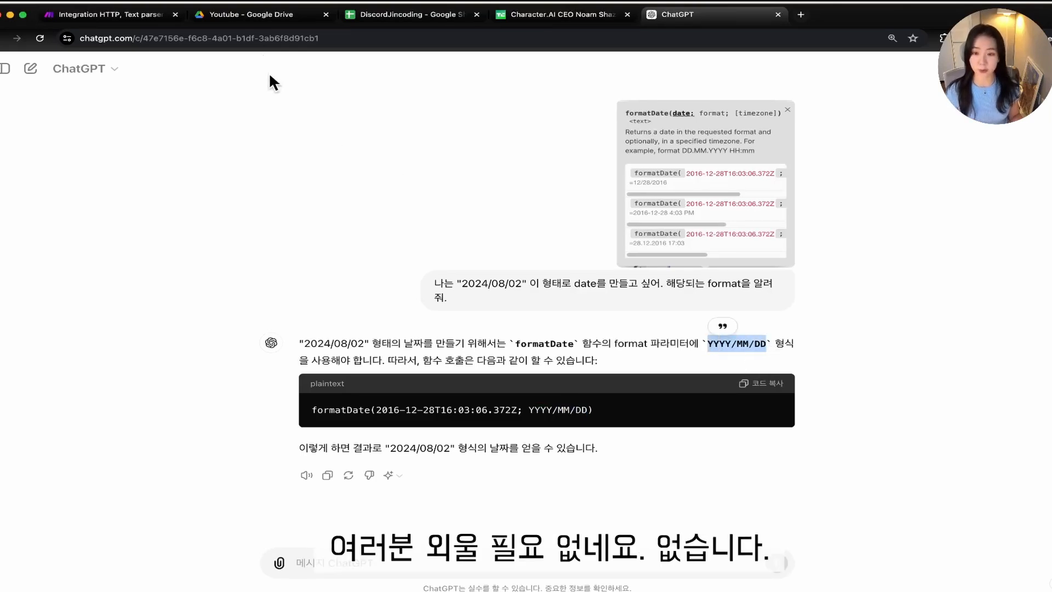
Back in Make, complete the today variable's formatDate function with now as date and YYYY/MM/DD as format, and save the module
click(109, 22)
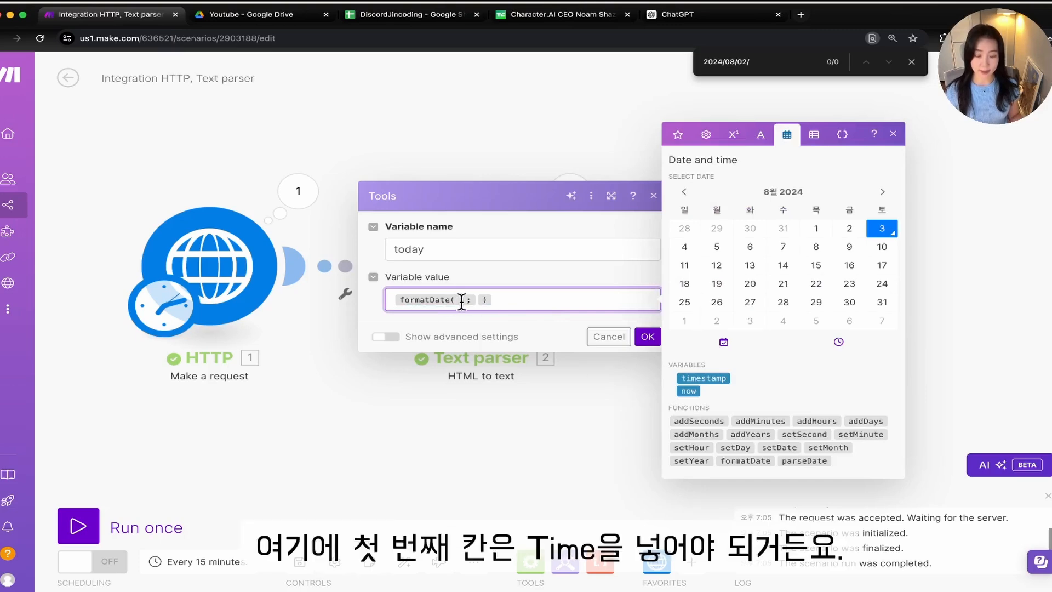
click(689, 390)
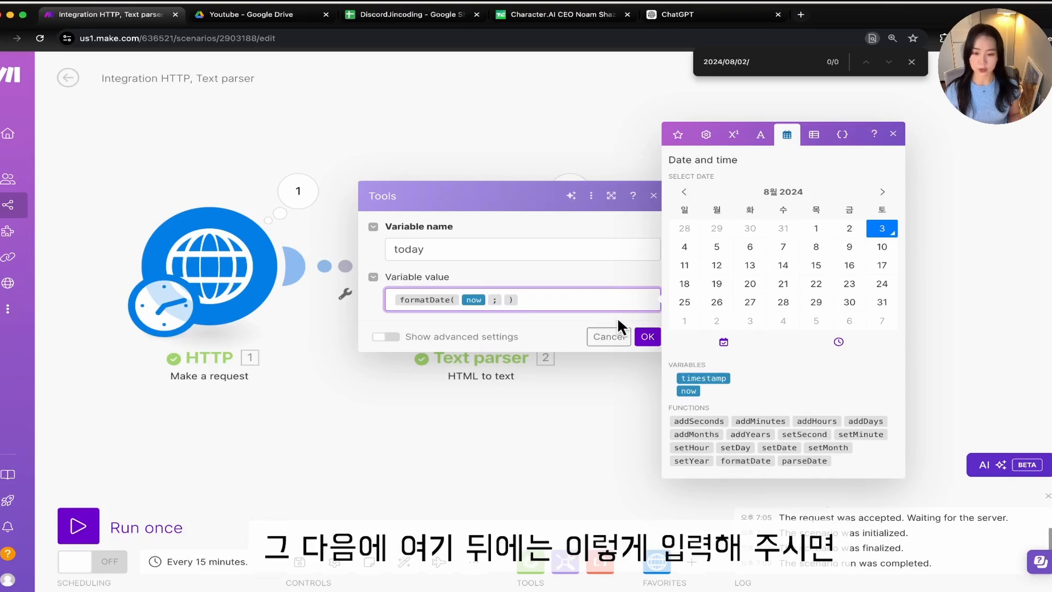
key(Right)
key(super+v)
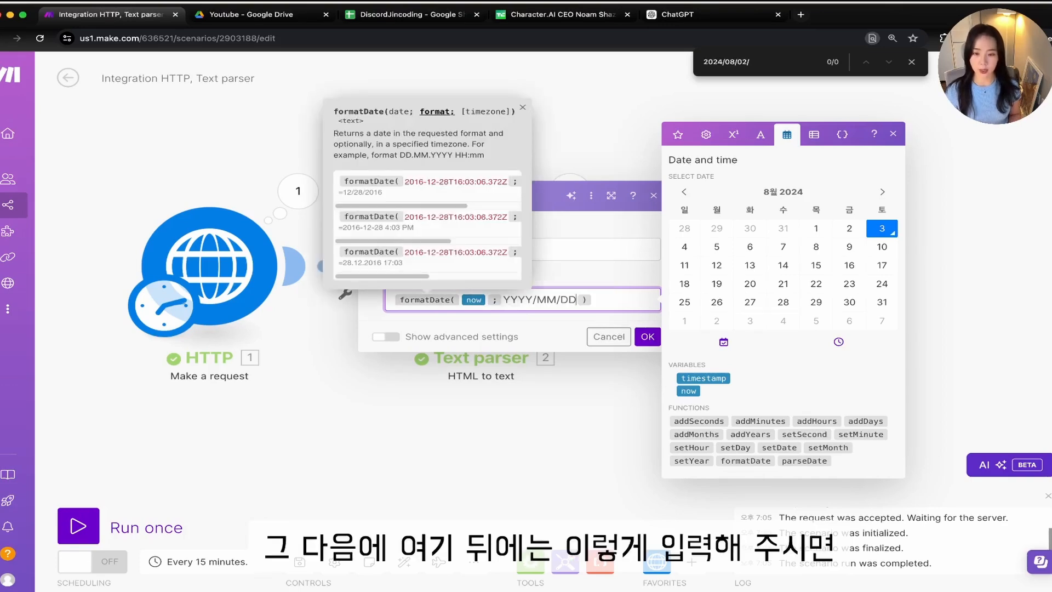
click(647, 337)
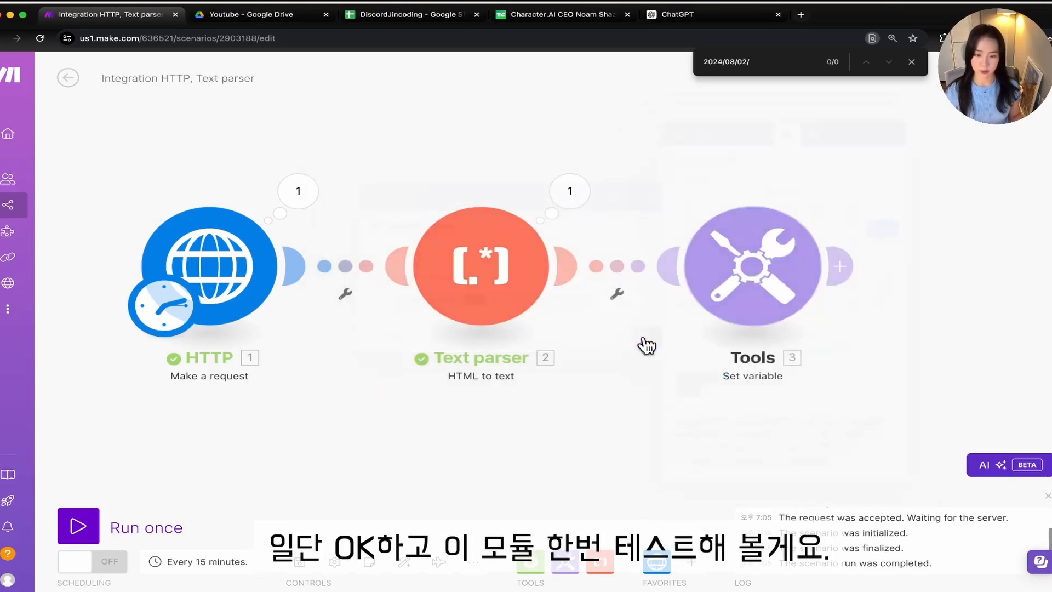
Run only the Set variable module and check the date format in its output
right_click(738, 271)
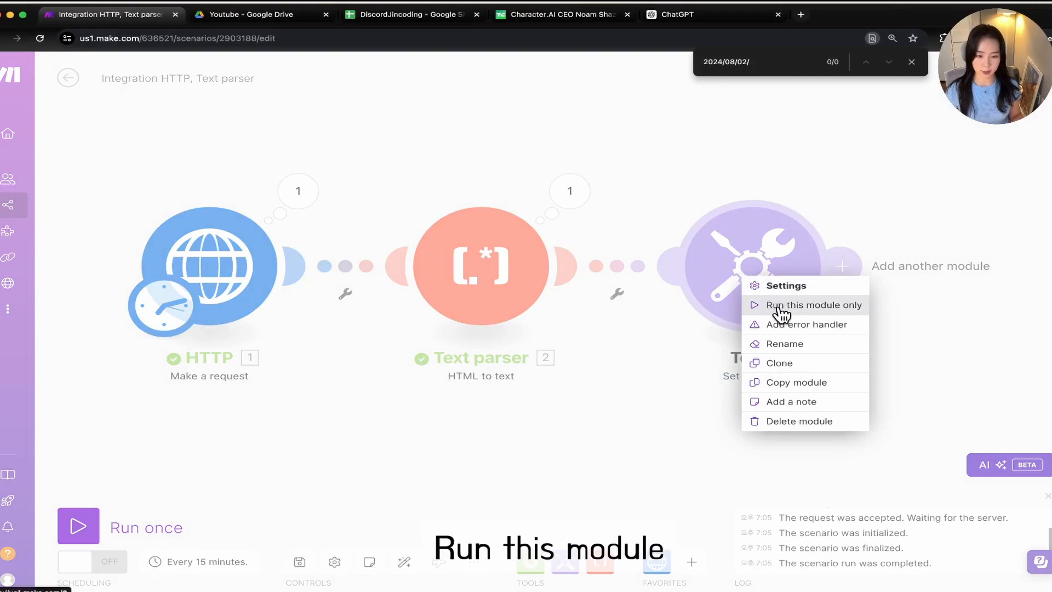
click(832, 314)
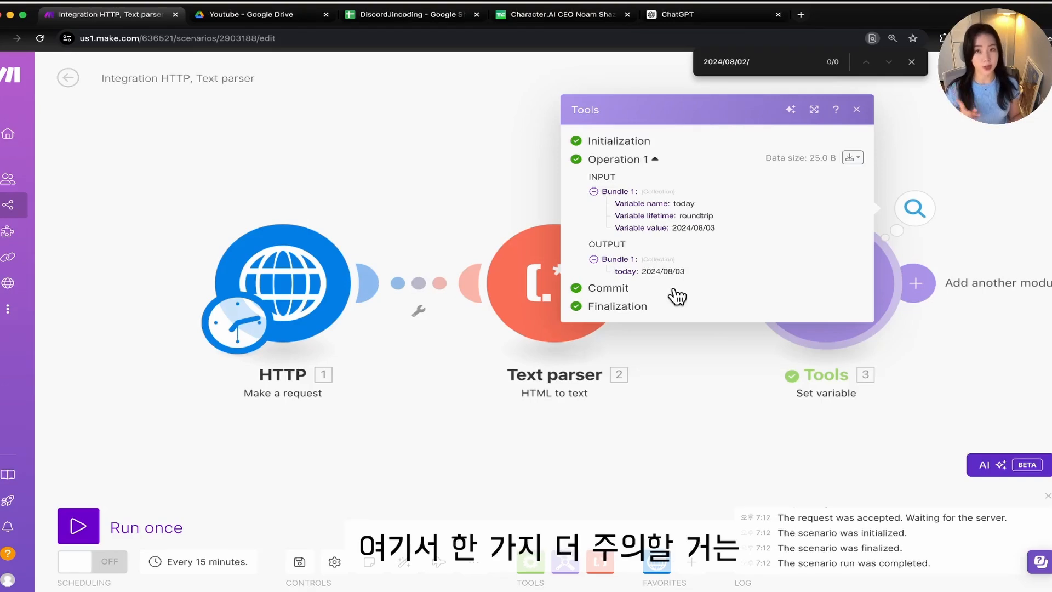
click(856, 111)
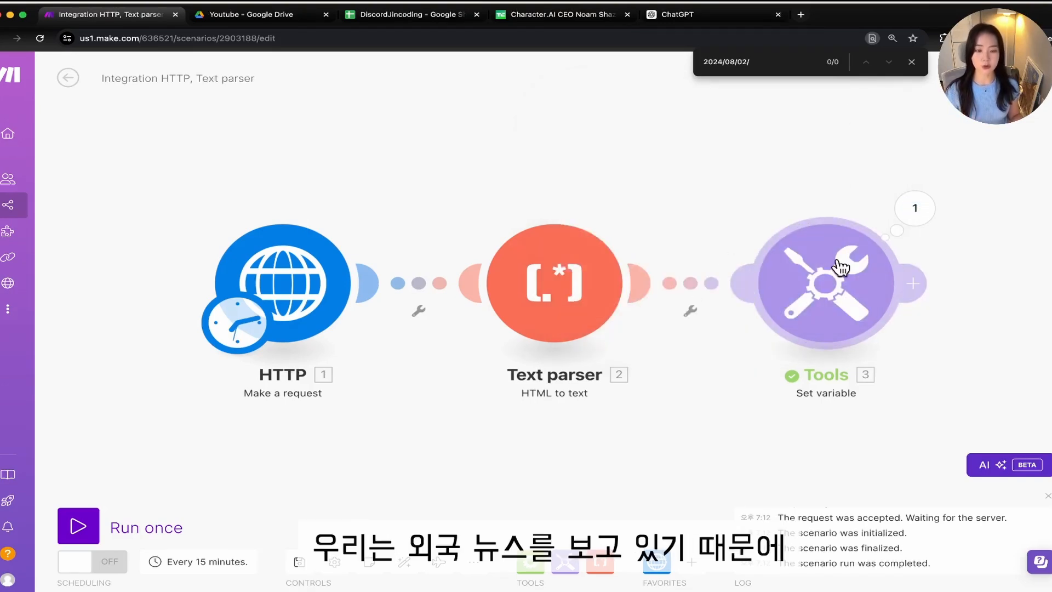
Replace now inside the today variable's formatDate function with the addDays function
click(841, 268)
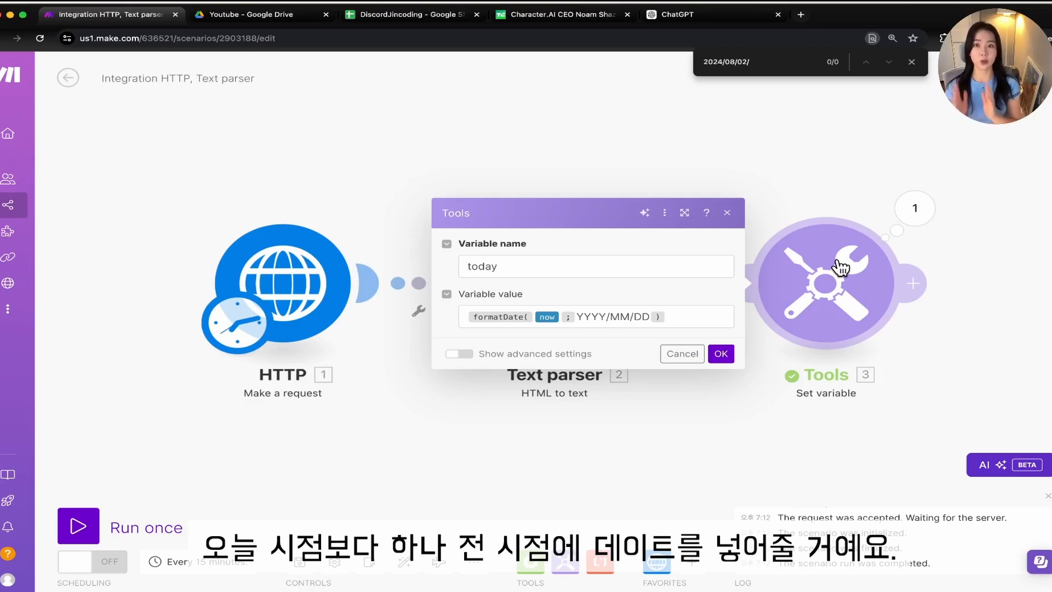
click(556, 318)
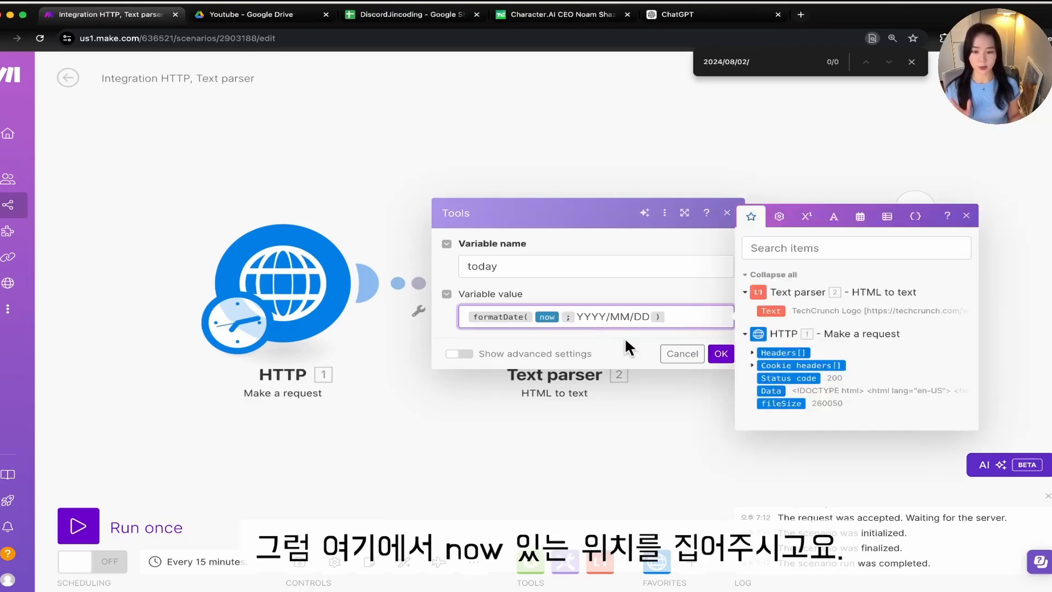
click(566, 318)
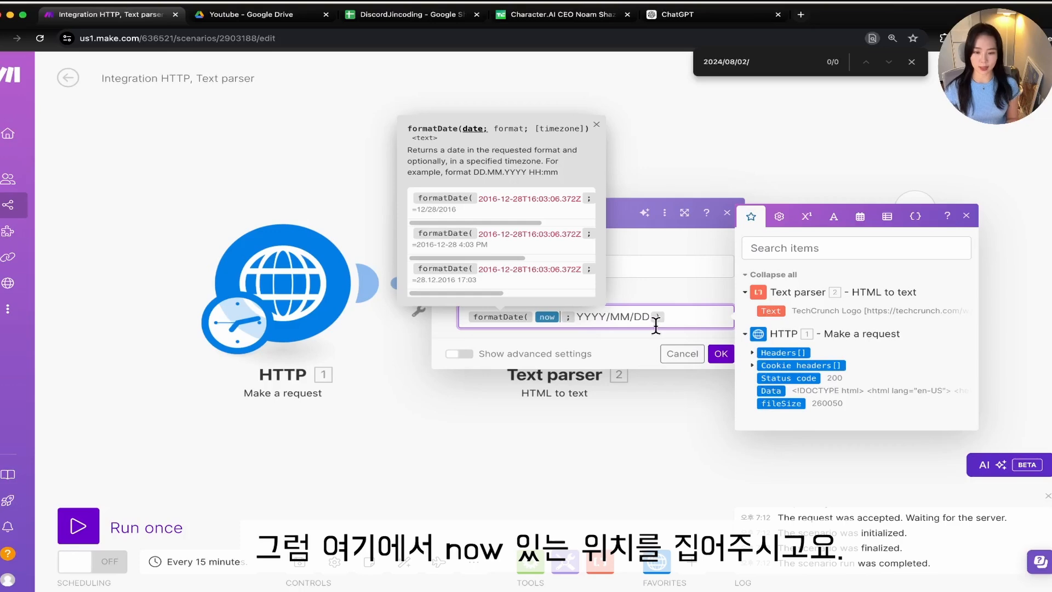
key(BackSpace)
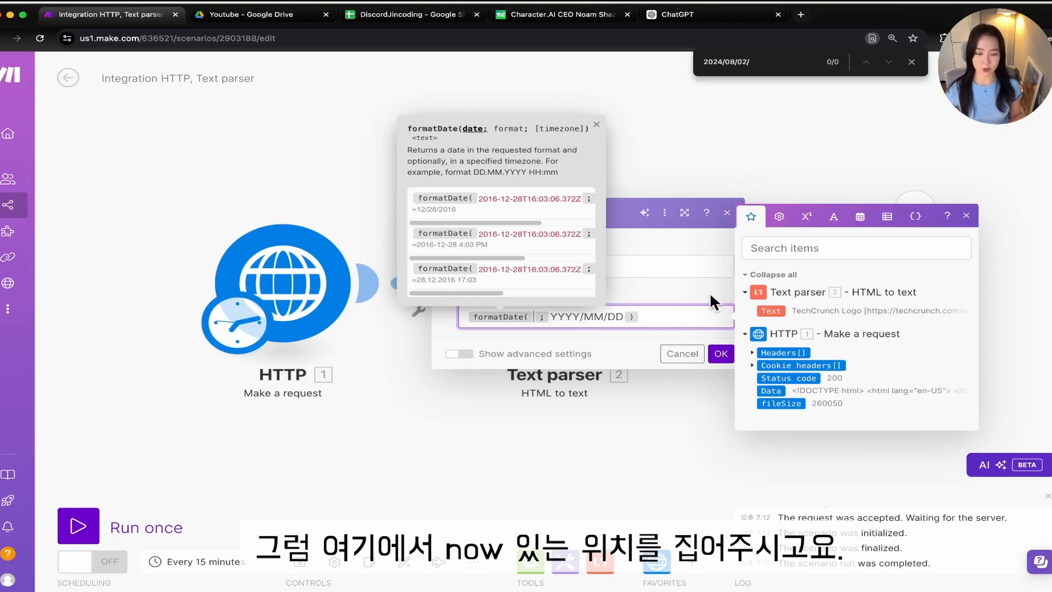
click(861, 215)
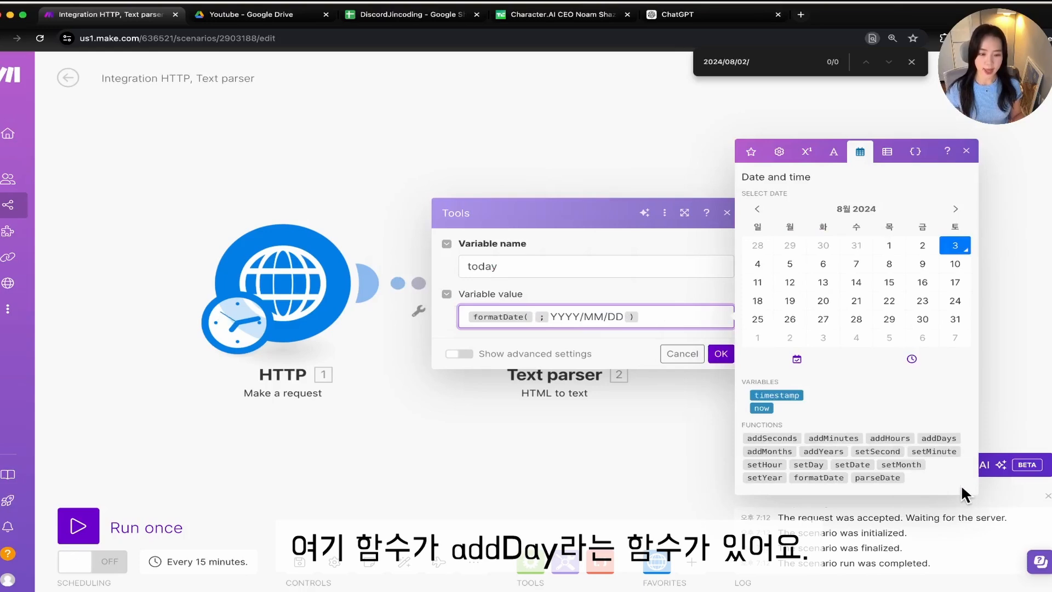
click(941, 437)
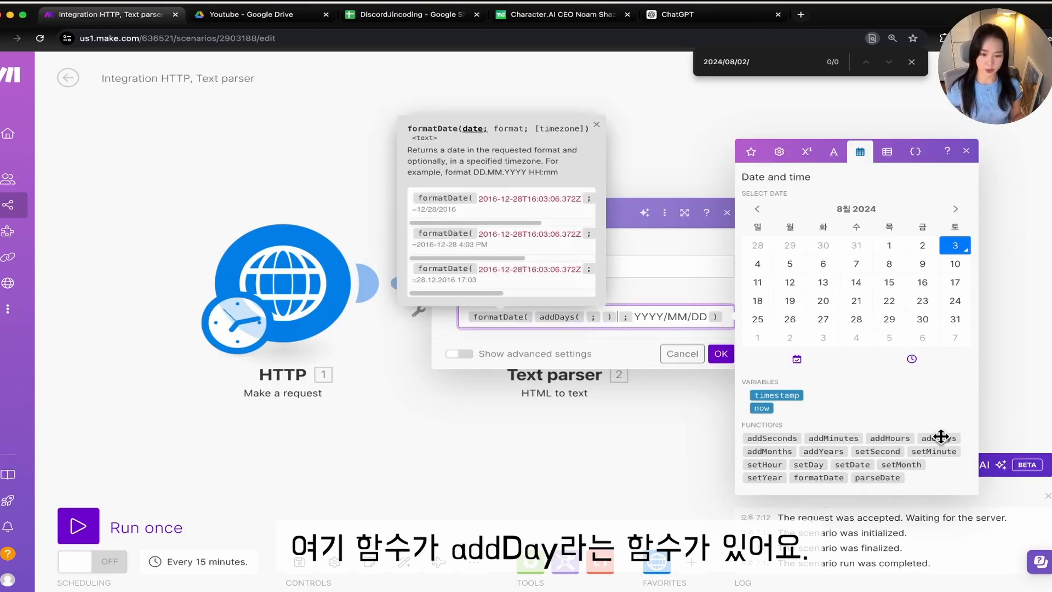
Set the addDays arguments to now and -1, save the Set variable module, and run only that module
click(586, 317)
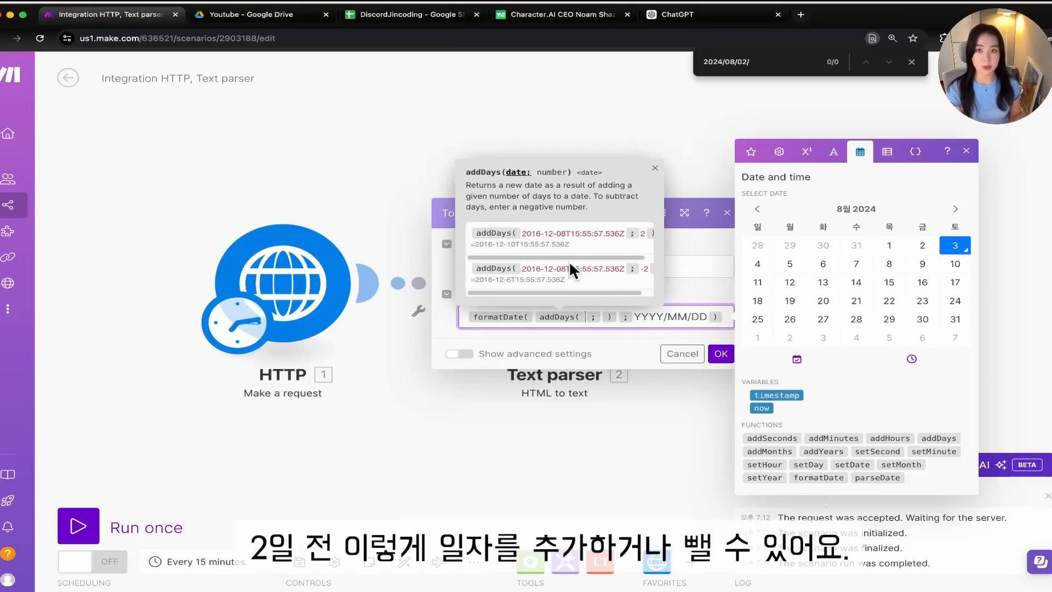
click(762, 408)
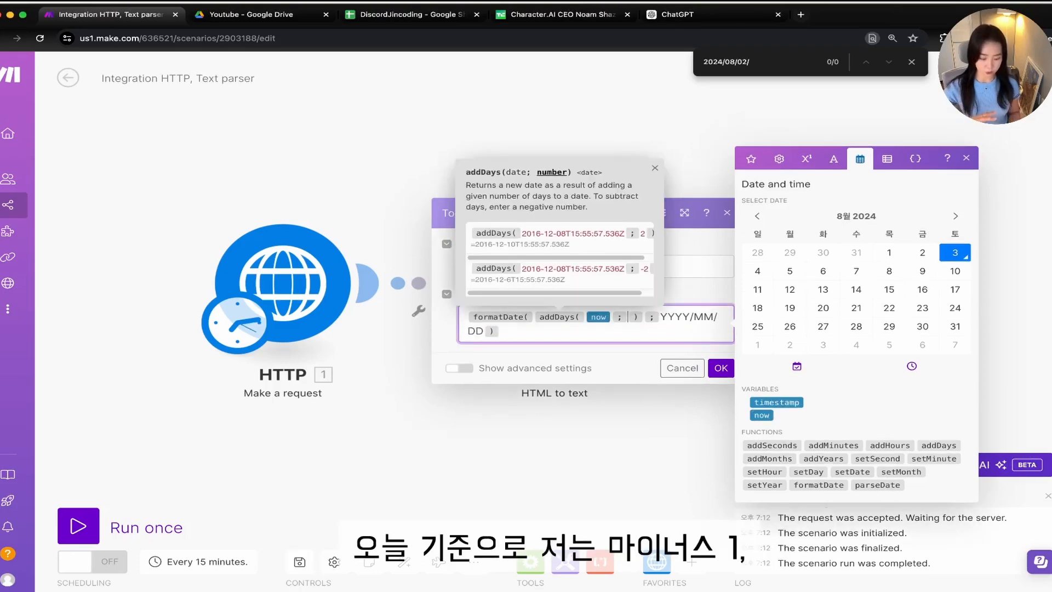
text(-1)
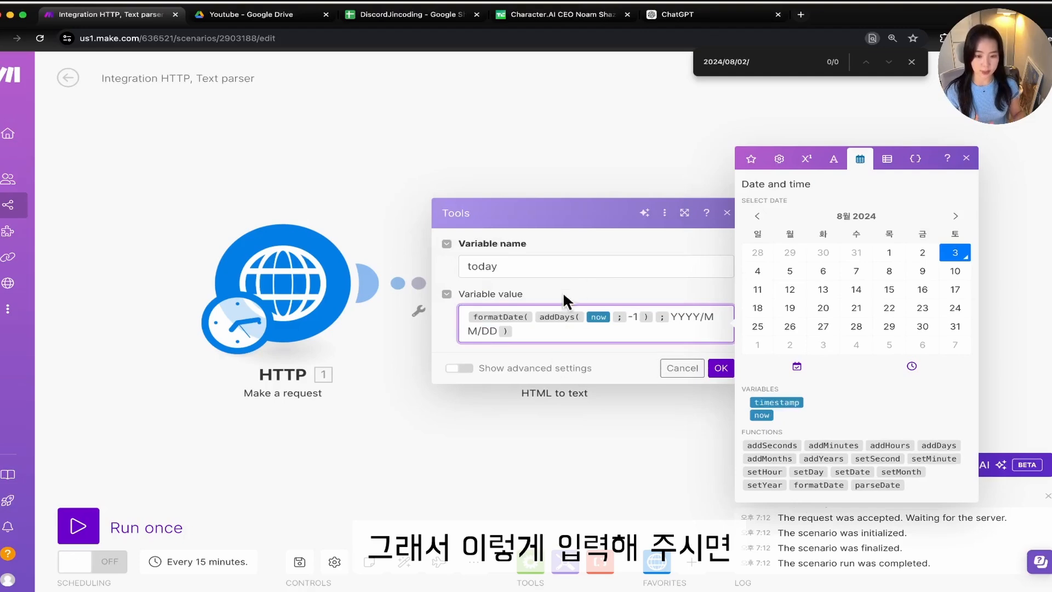
click(721, 368)
right_click(819, 295)
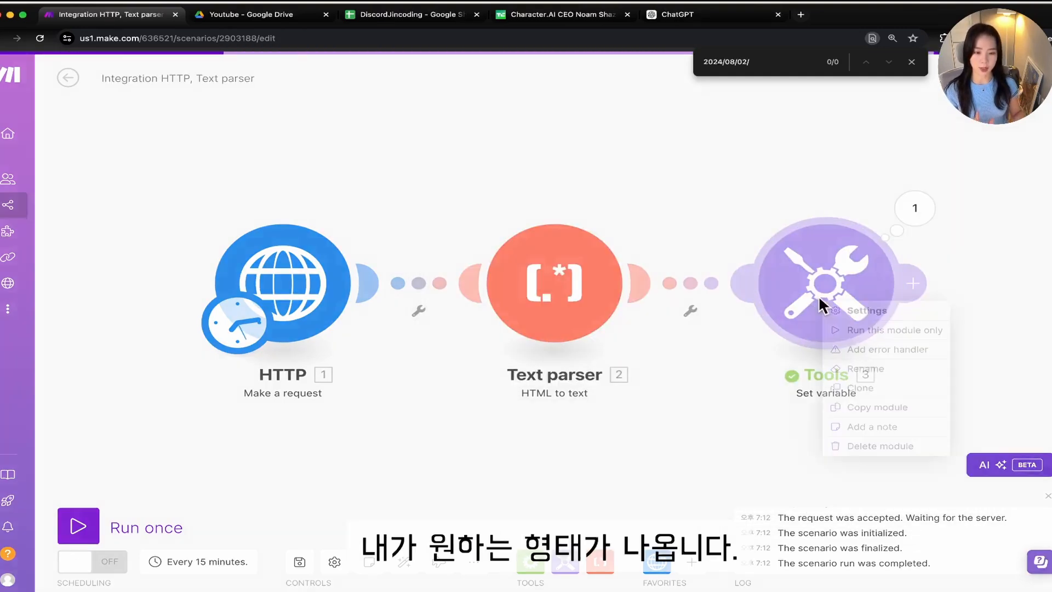
click(847, 330)
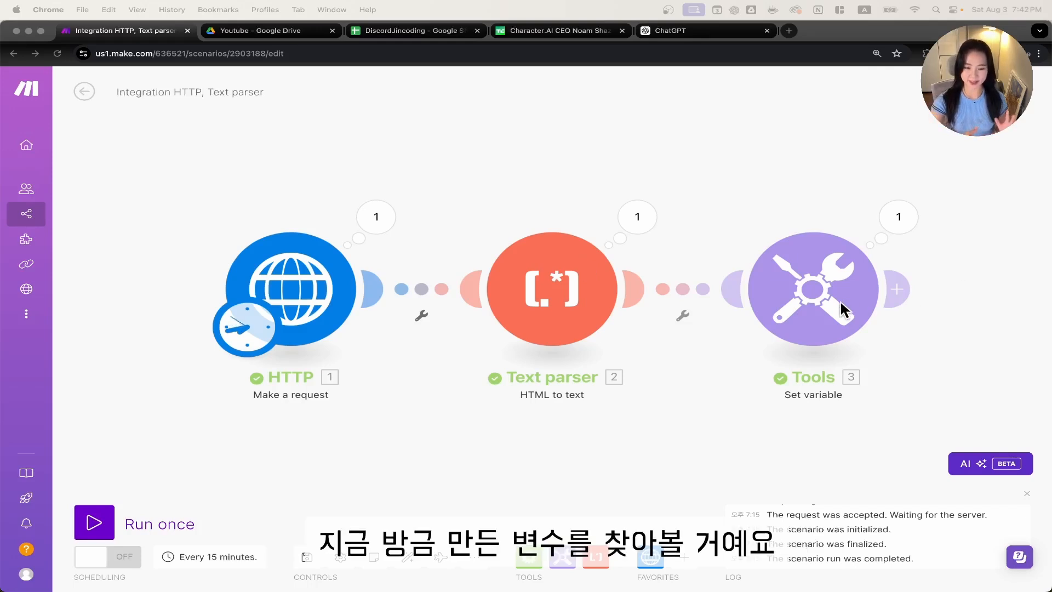
Add a Text parser Match pattern (Advanced) module after the Set variable module
click(898, 288)
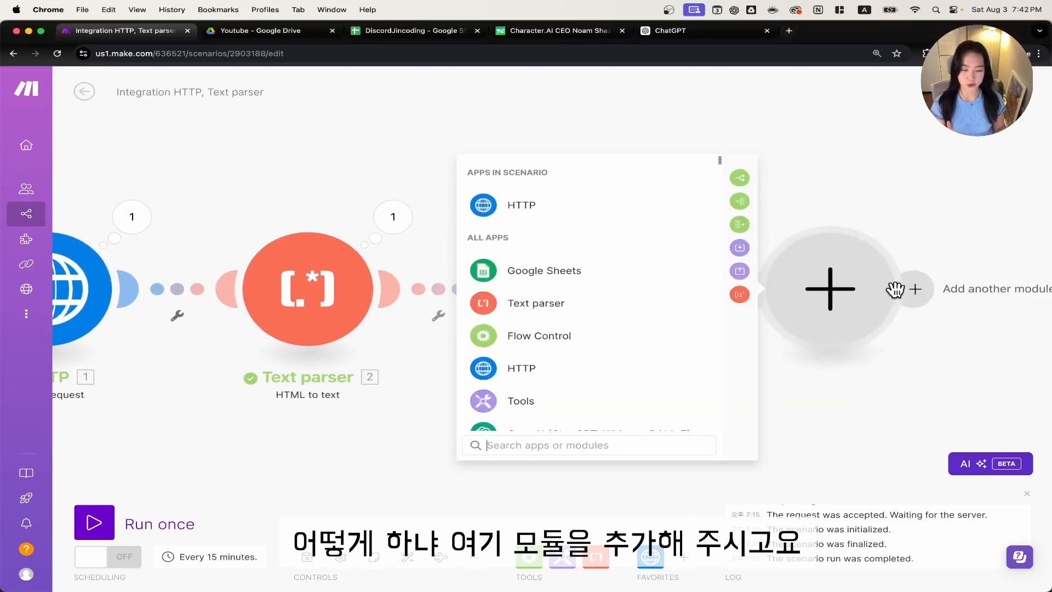
click(625, 306)
scroll(630, 328, down, 2)
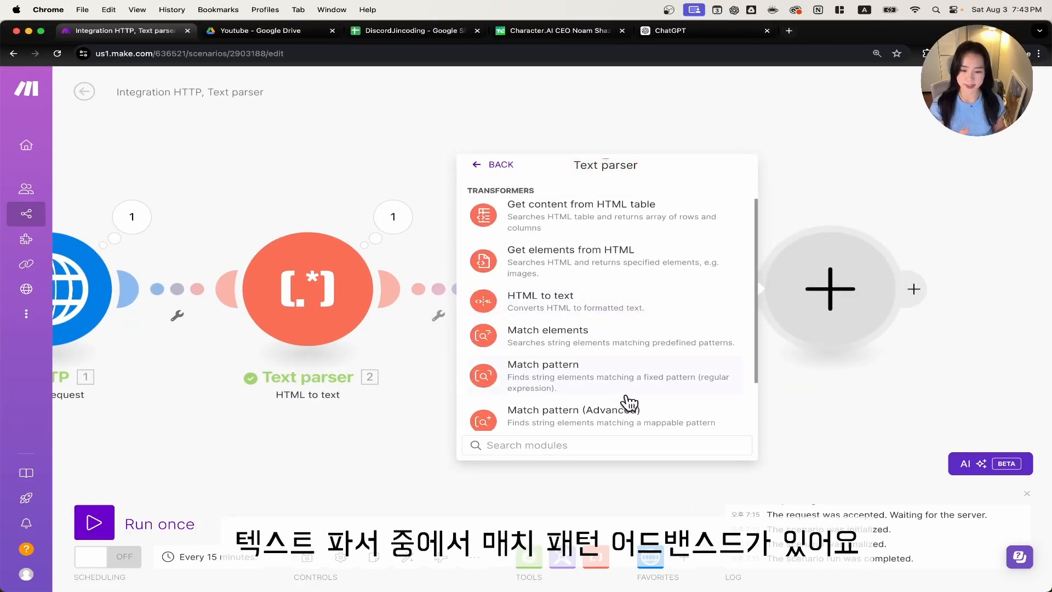
click(638, 420)
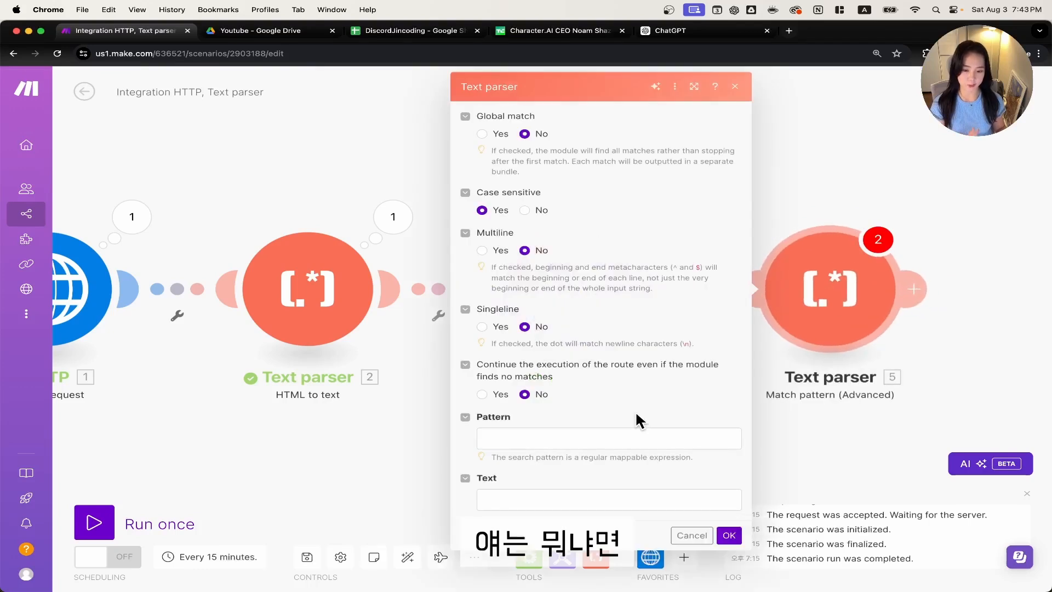
Map the HTML to text module's Text output into the Match pattern module's Text value, leaving the pattern empty
click(522, 498)
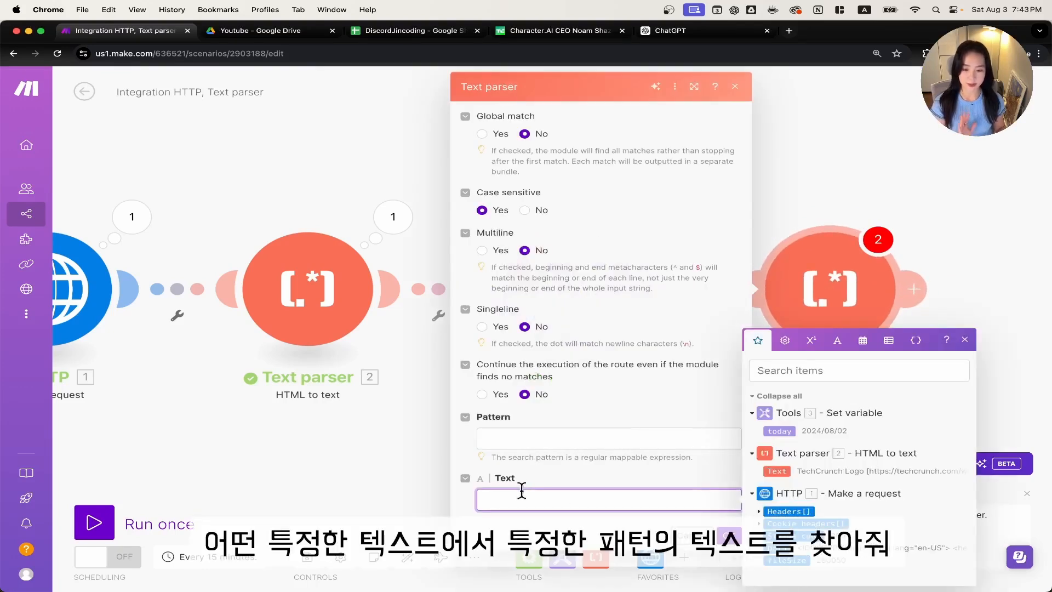
click(537, 438)
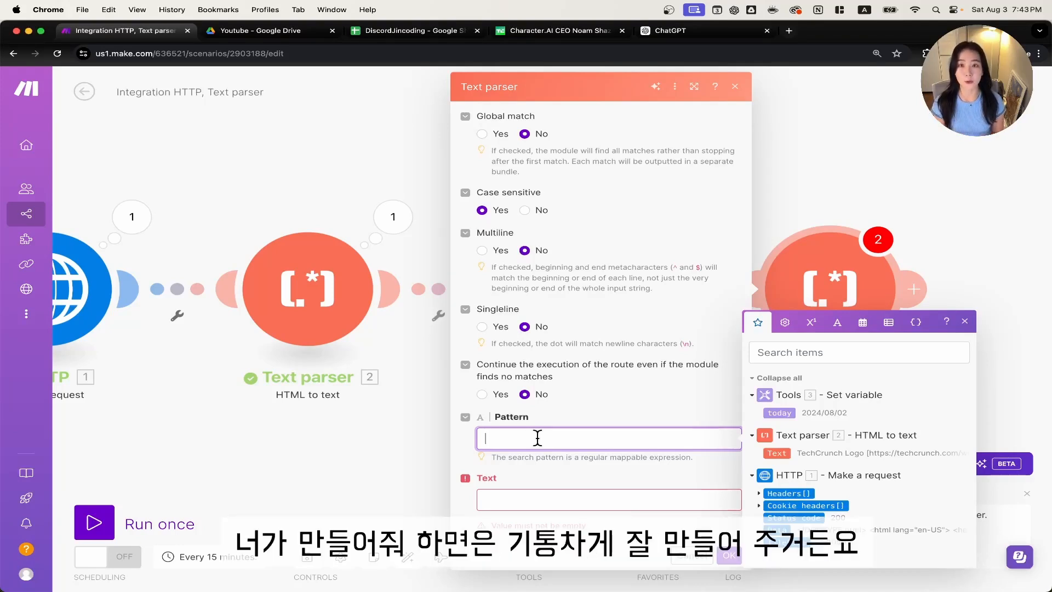
click(537, 500)
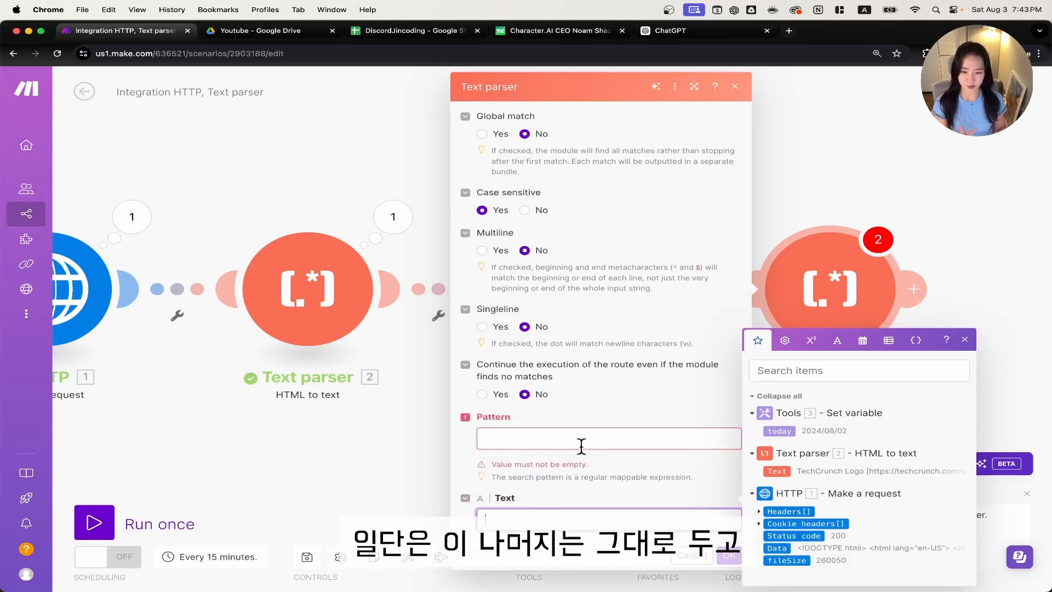
drag(776, 471, 507, 521)
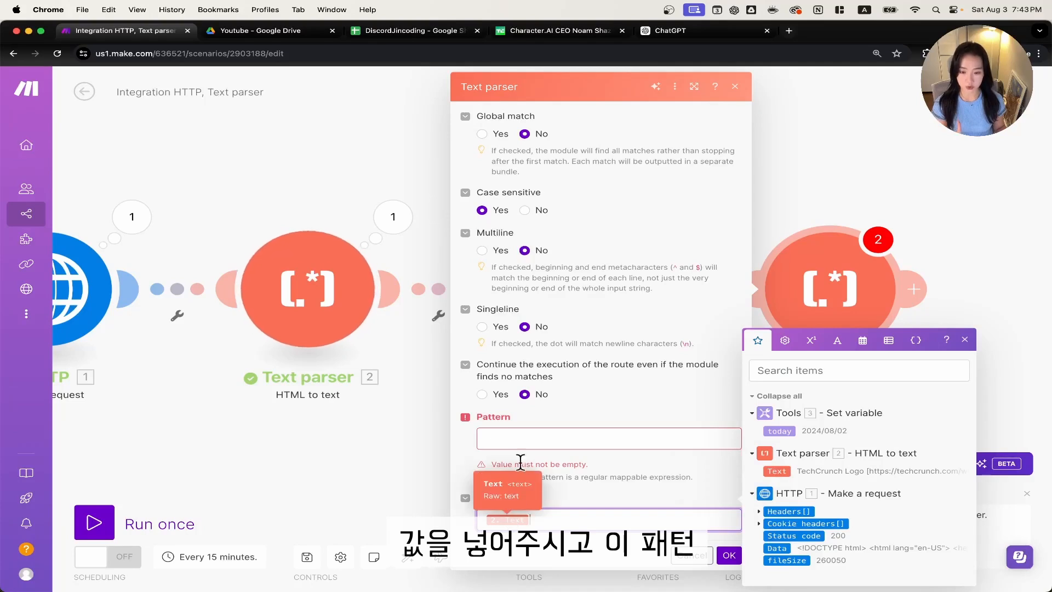
click(524, 445)
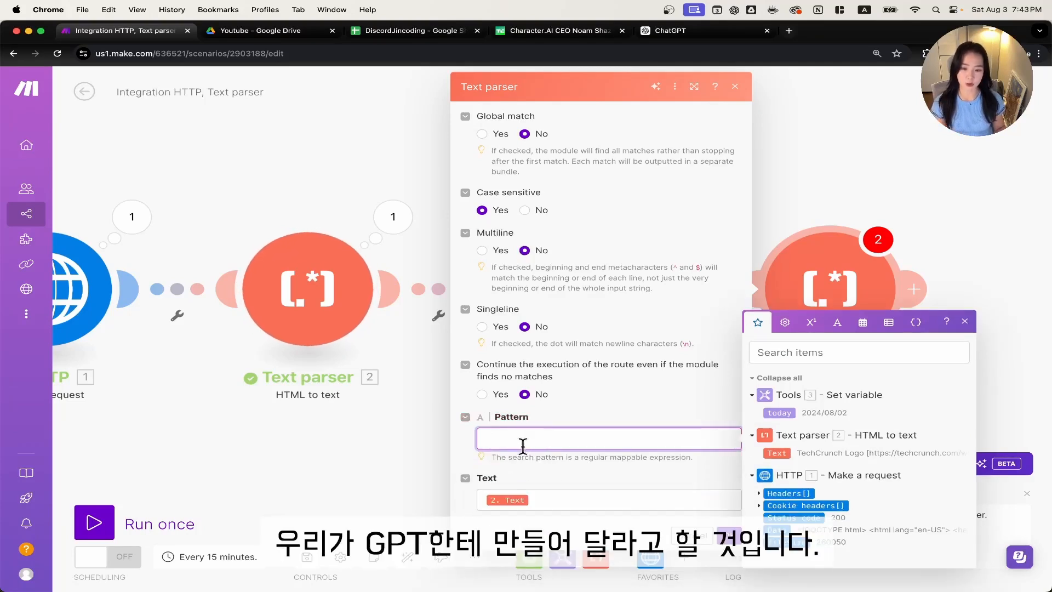
View the HTML to text module's output and copy the first article's excerpt, from the AI category link through Featured Article
key(ctrl+Up)
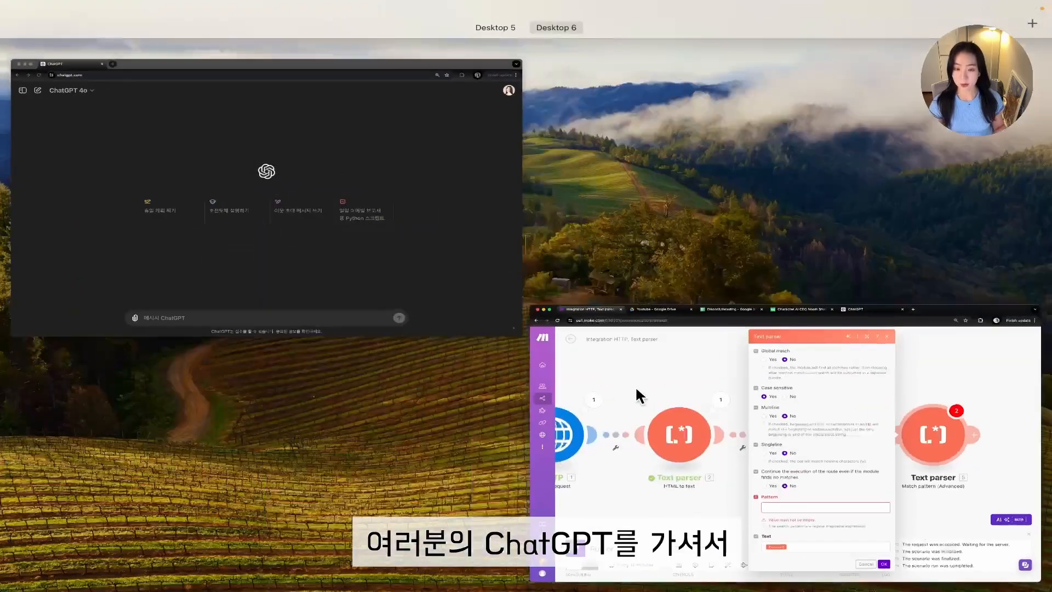
click(435, 288)
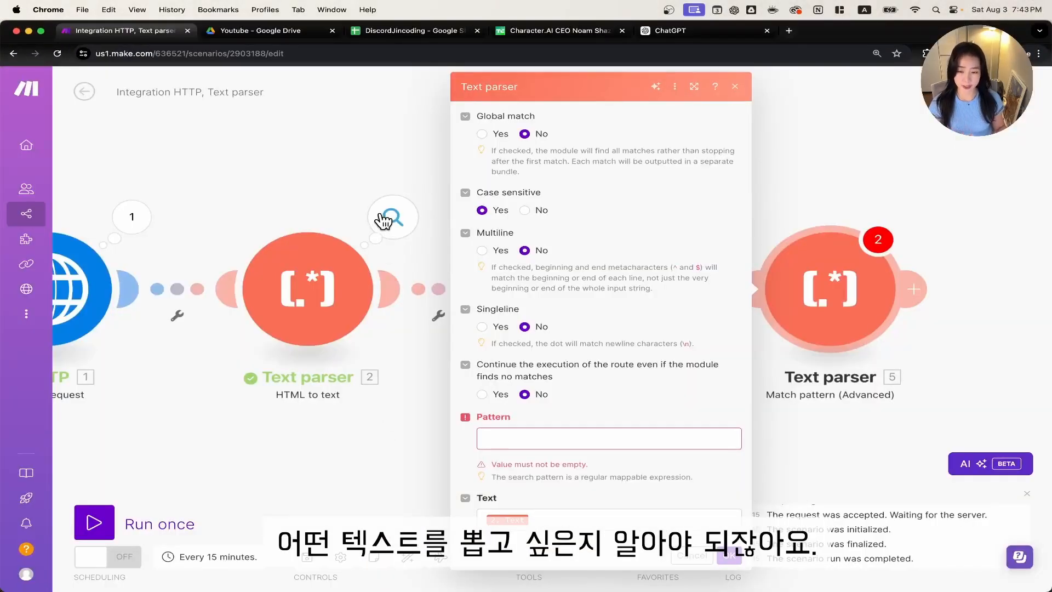
click(389, 219)
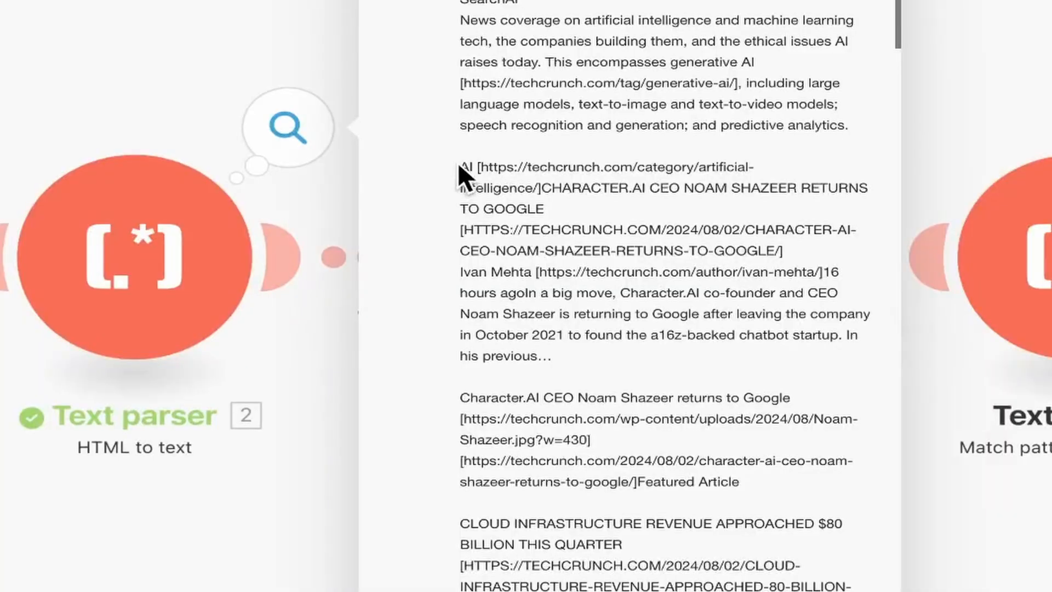
drag(489, 241, 659, 415)
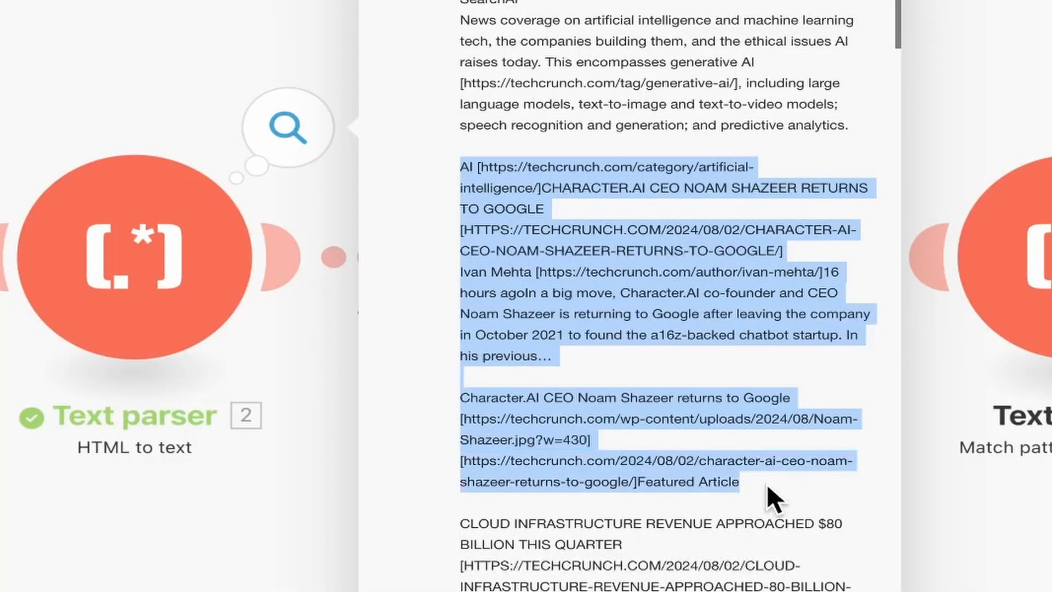
click(466, 422)
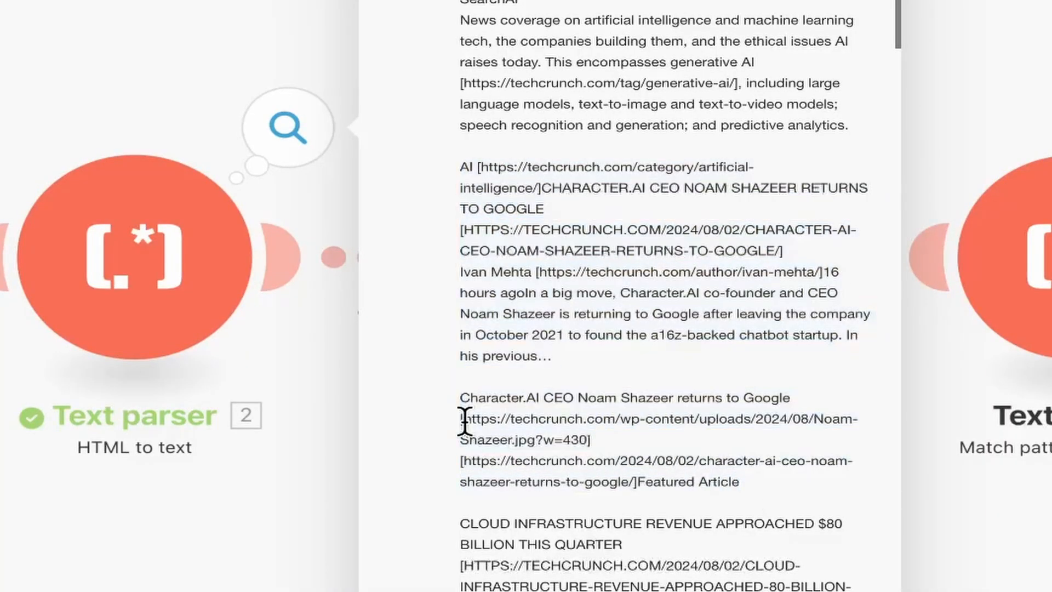
drag(466, 457, 629, 482)
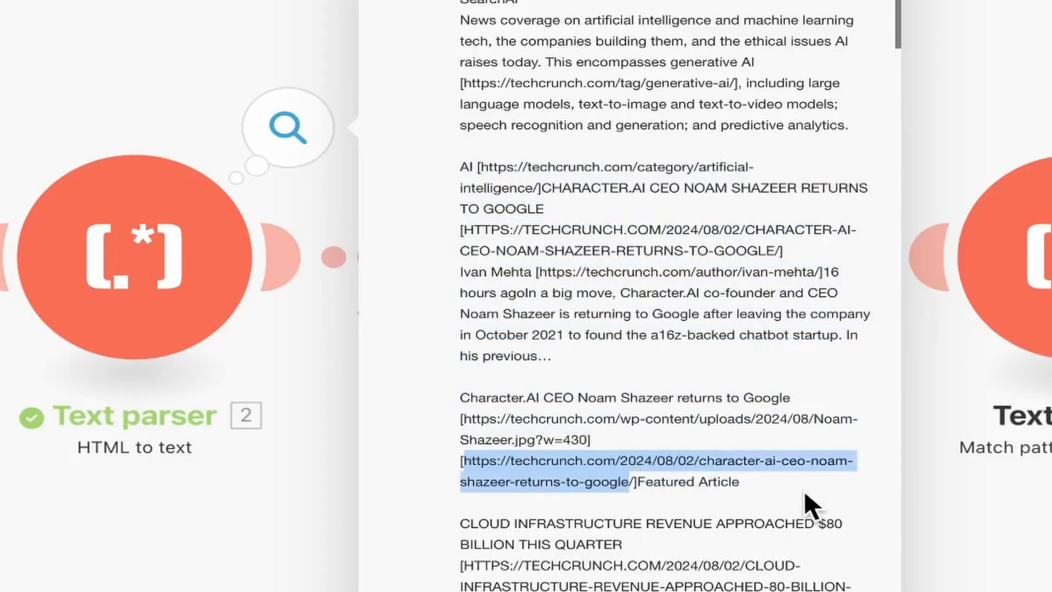
drag(804, 490, 461, 166)
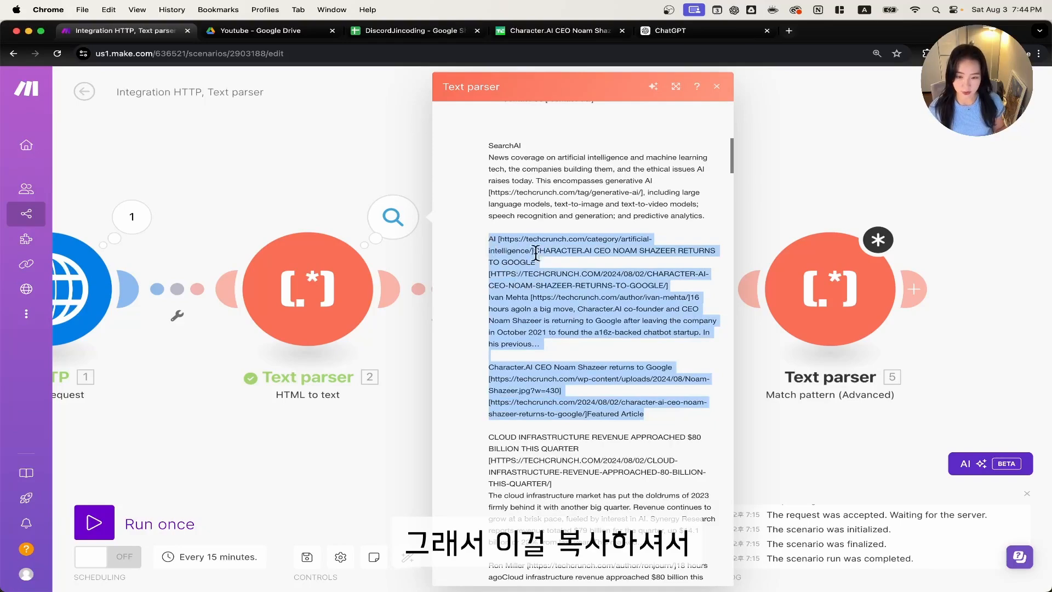
key(super+c)
Switch to ChatGPT and begin the prompt with "너는 정규 표현식을 만들어야 해."
key(ctrl+Up)
click(405, 307)
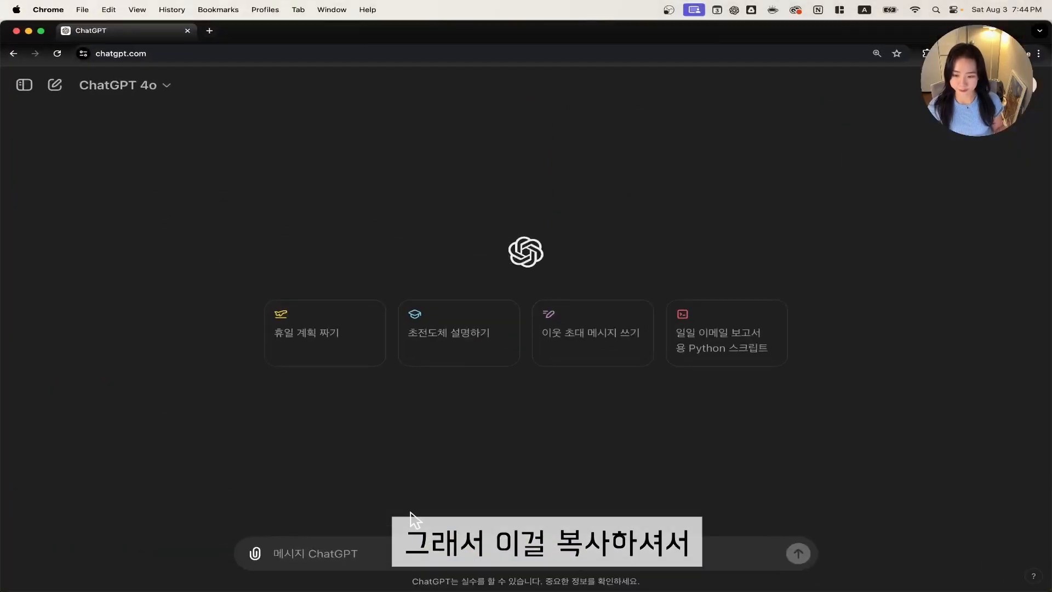
click(412, 552)
text(d)
key(BackSpace)
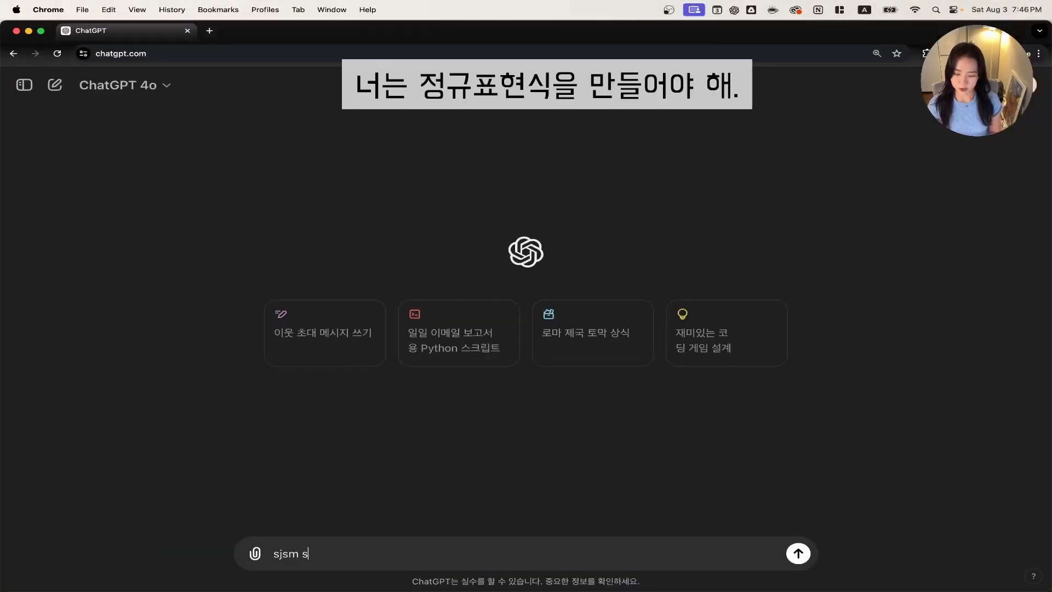
key(BackSpace)
key(BackSpace)
text(너는 정규 표현)
text(식을 만들어야)
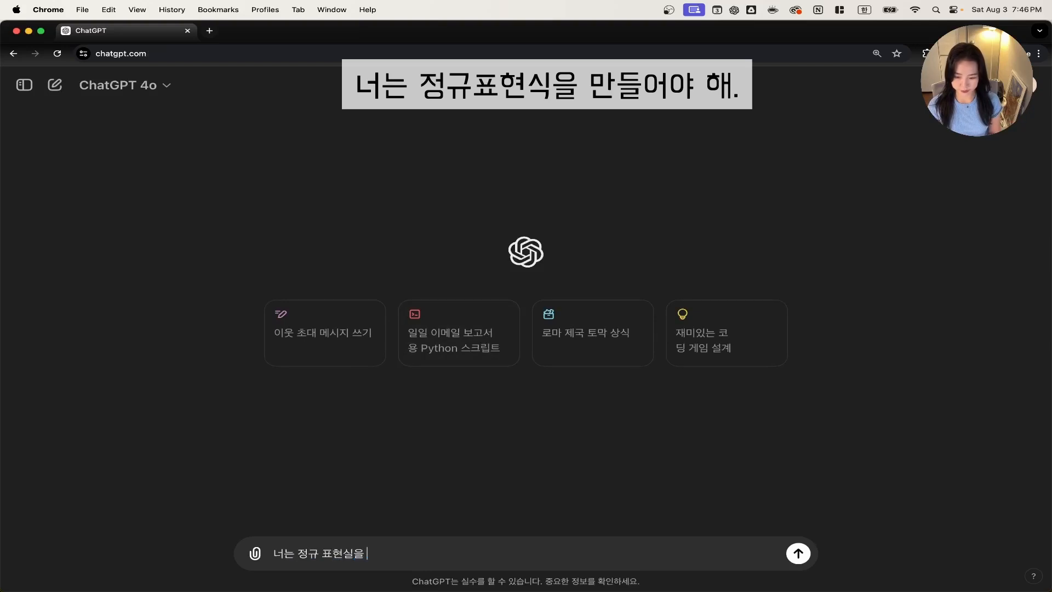
text( 해.)
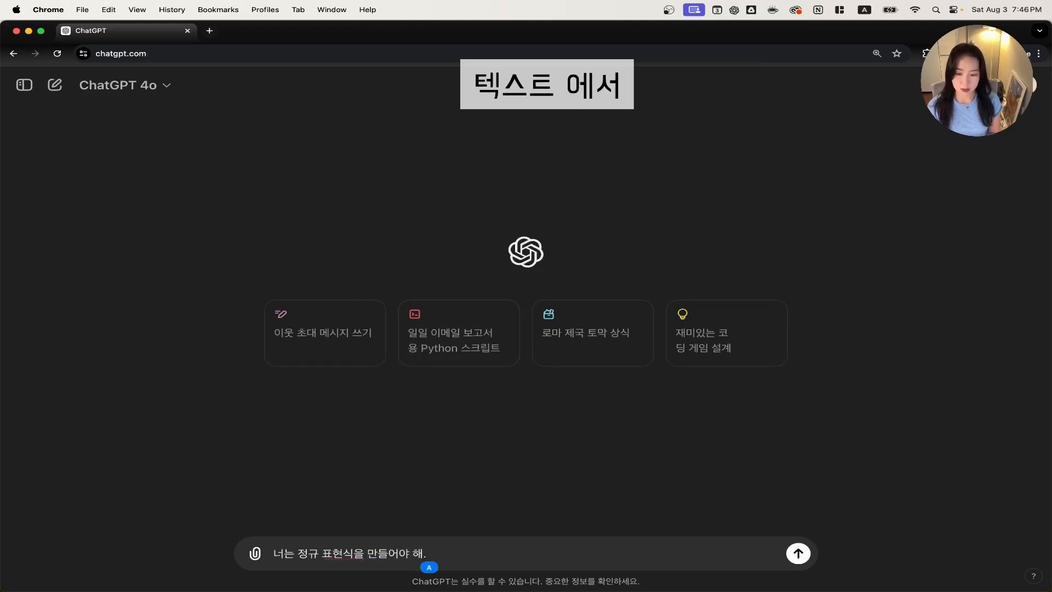
Continue the prompt with "TEXT에서 ""을 뽑을 수 있는 정규 표현식을 만들어줘.", leaving the inner quotation marks empty
text( TEXT에서)
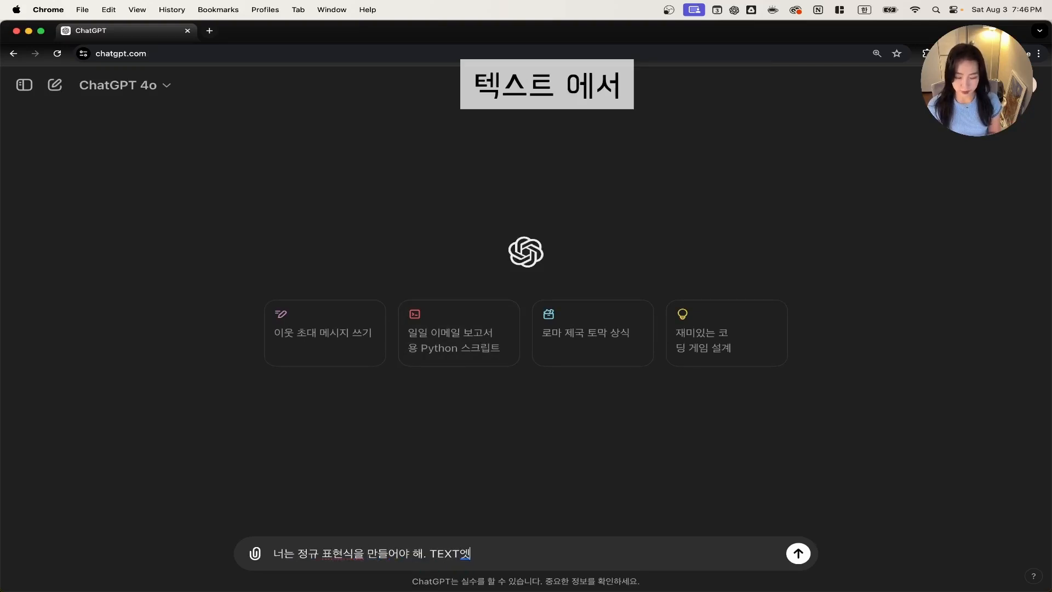
text( "")
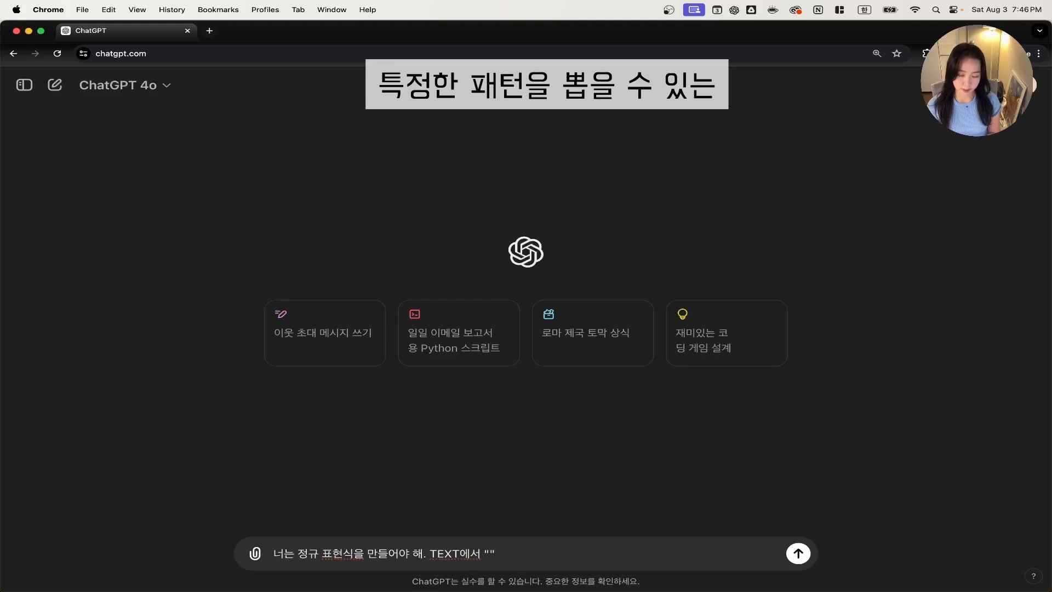
text(을 뽑을)
key(alt+BackSpace)
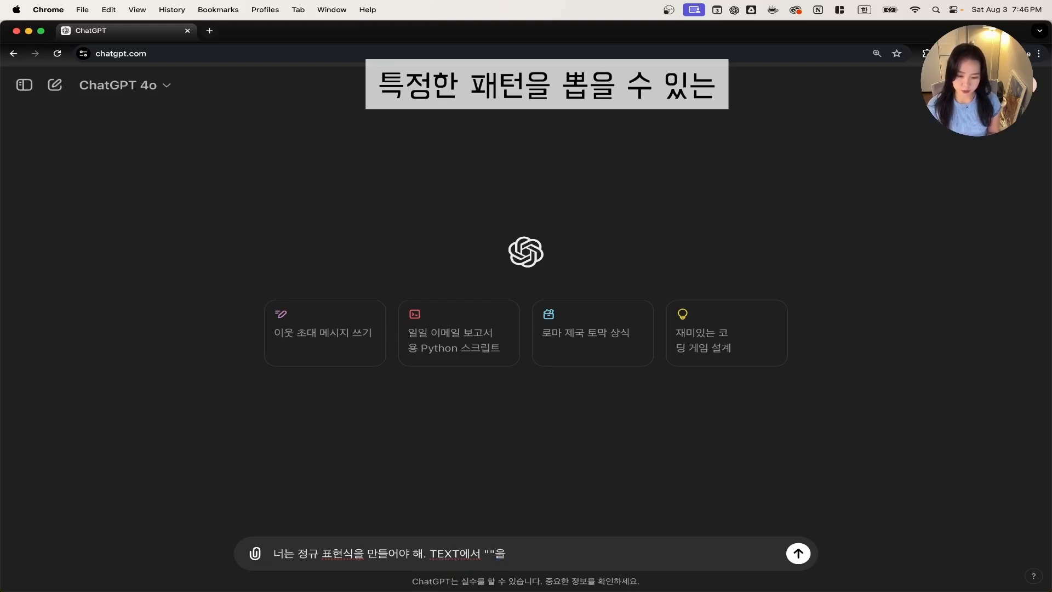
text(뽑을 수 있는 정규 표현식을 )
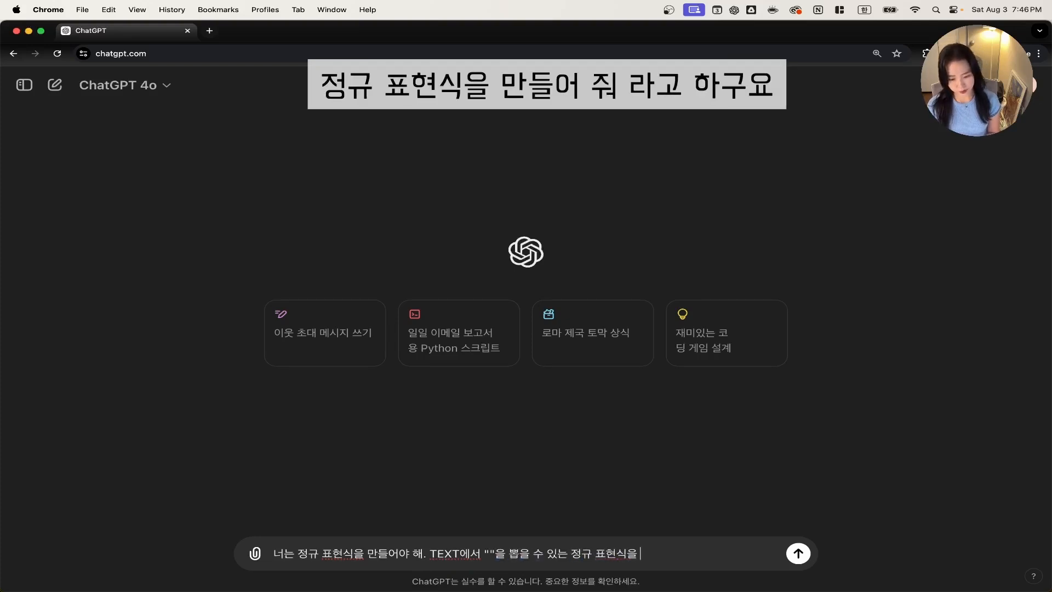
text(만들어줘.)
Add a new line "TEXT:" to the prompt and paste the first article's excerpt from Make's HTML to text output after it
key(shift+Return)
key(Caps_Lock)
text(T)
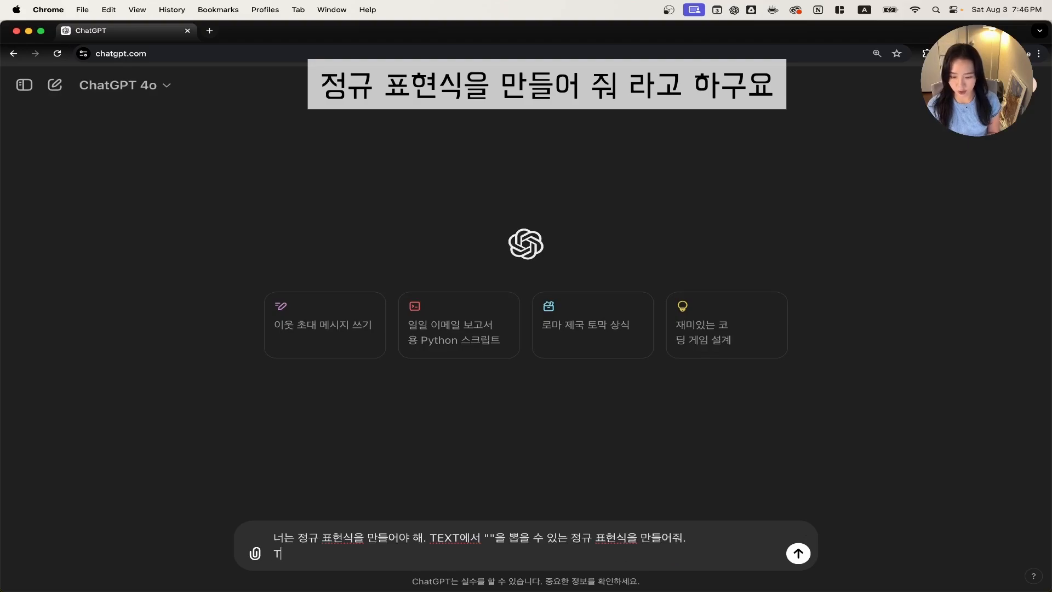
text(EXT:)
key(ctrl+Up)
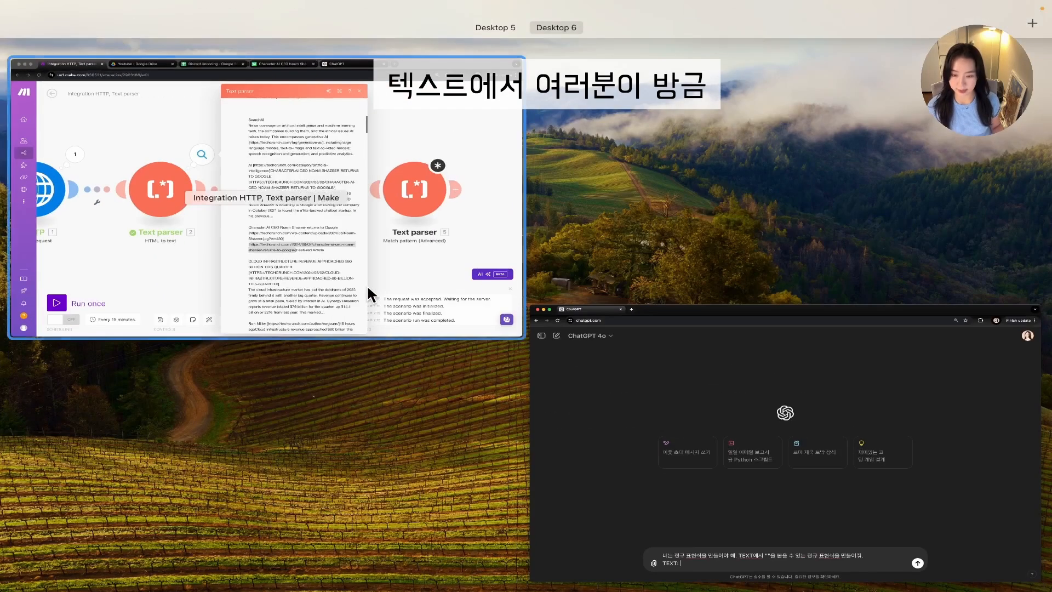
click(367, 285)
click(522, 353)
drag(488, 239, 676, 421)
key(ctrl+Up)
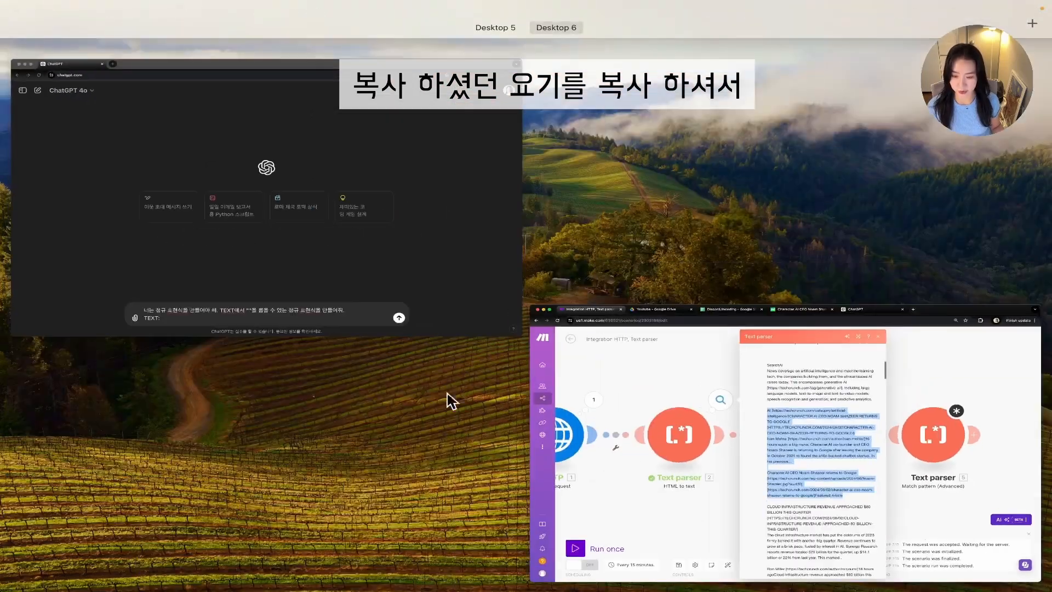
click(445, 329)
key(super+v)
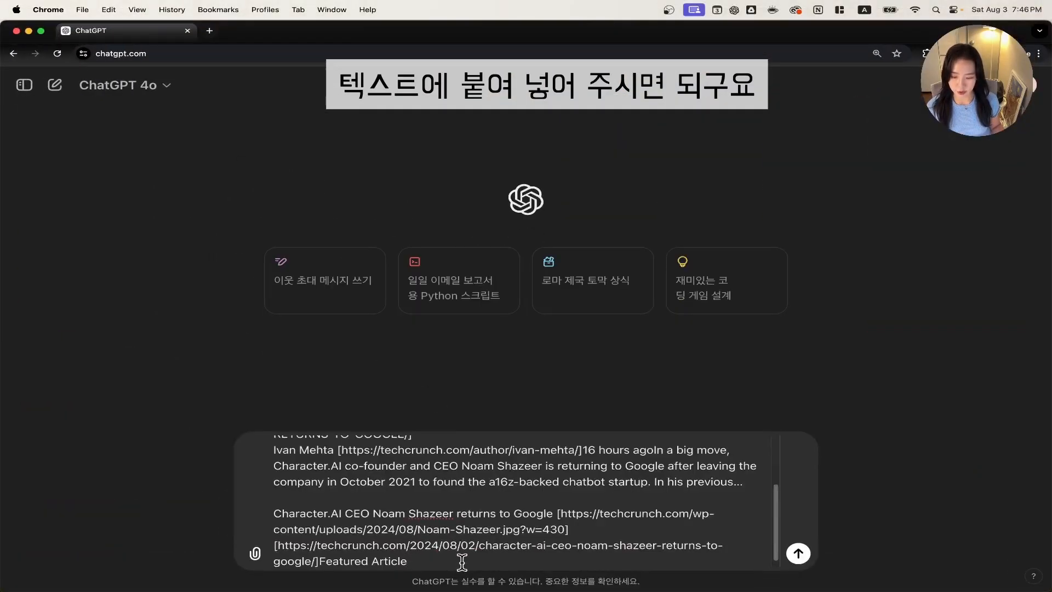
Copy the 2024/08/02 article URL before Featured Article from Make's output and paste it between the quotation marks in the ChatGPT prompt
scroll(462, 560, up, 3)
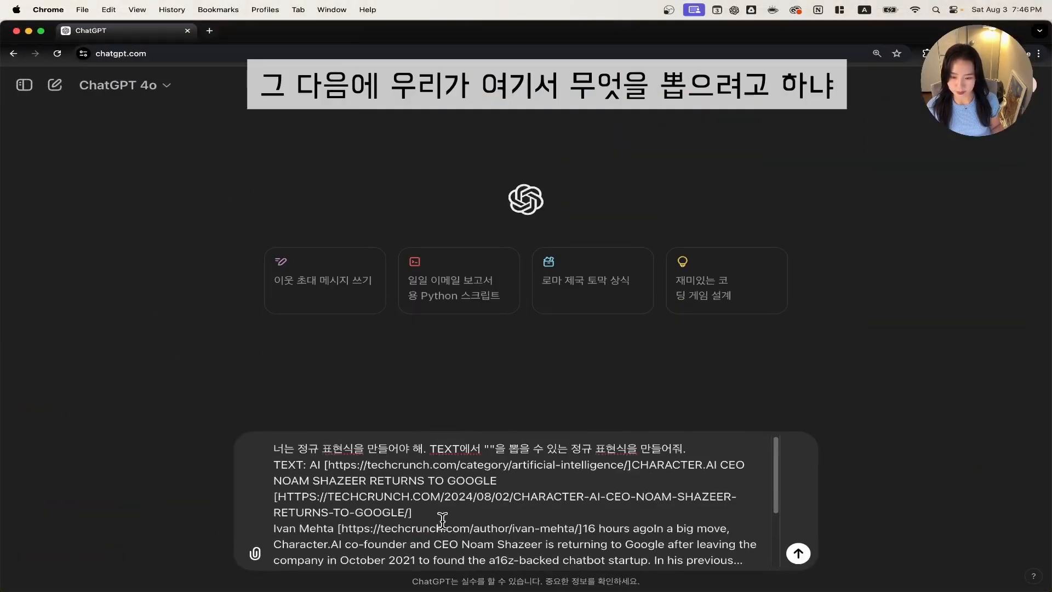
key(ctrl+Up)
click(449, 313)
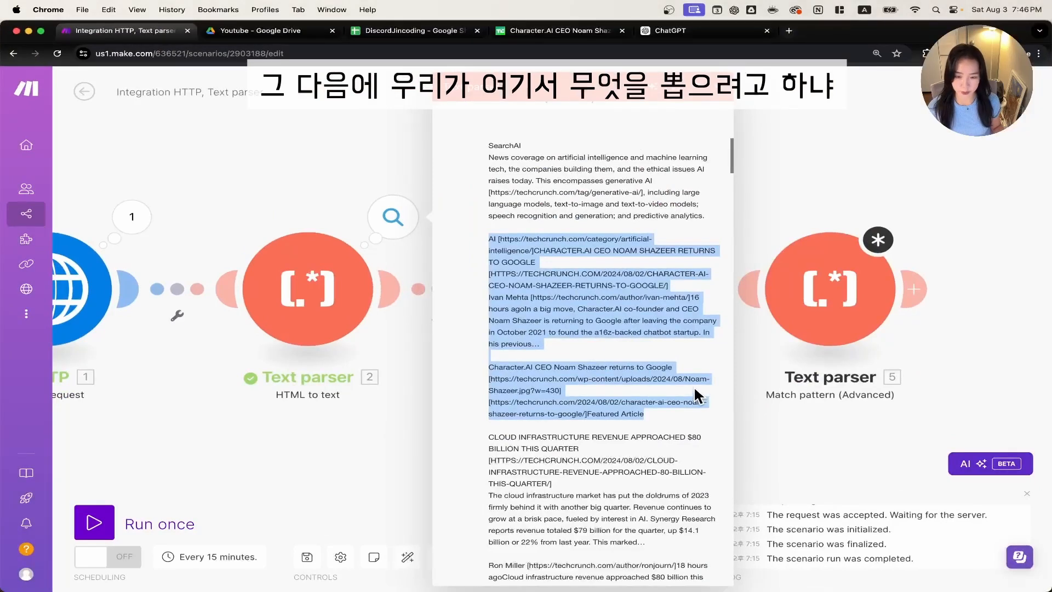
click(693, 386)
drag(493, 406, 622, 409)
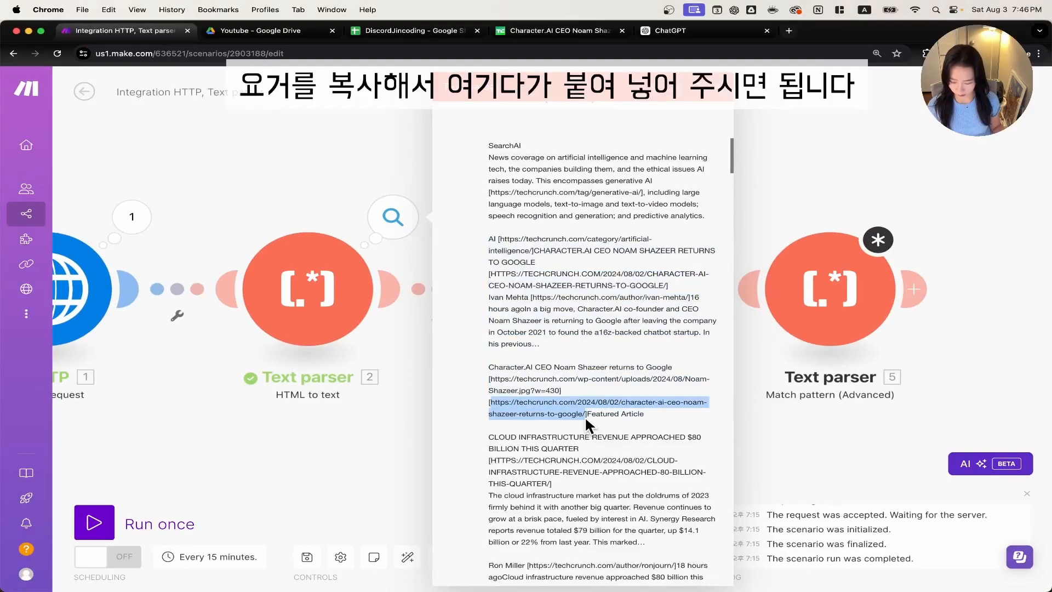
key(ctrl+Up)
click(392, 316)
click(486, 445)
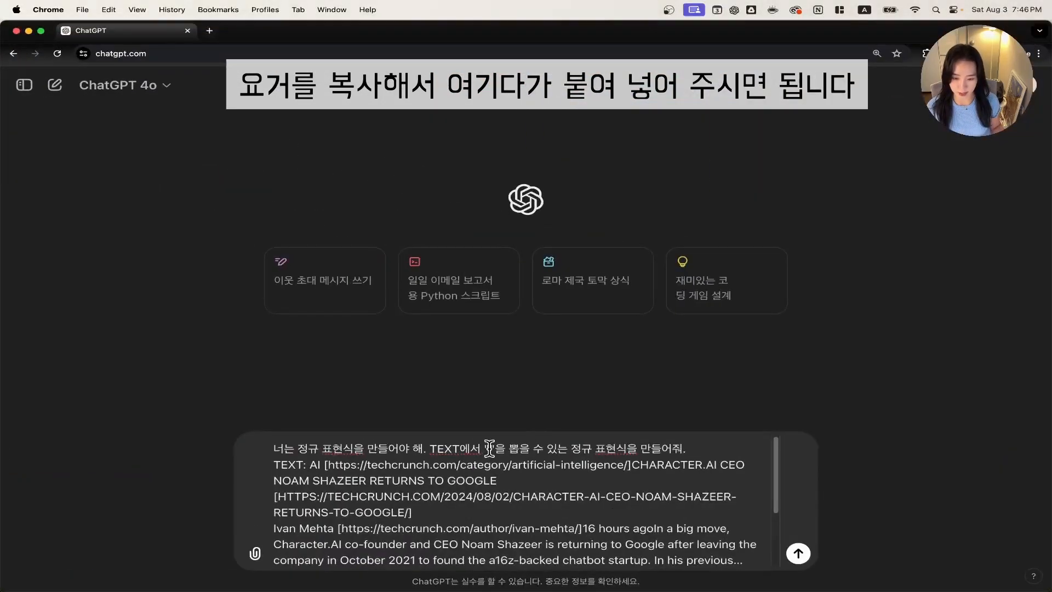
key(super+v)
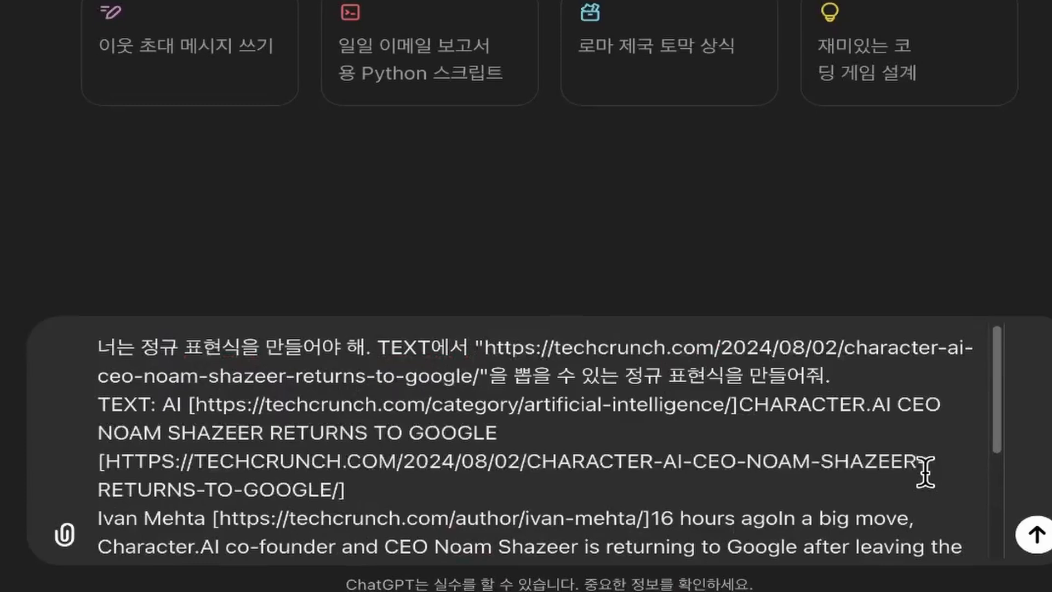
Insert a blank line above the TEXT section of the prompt and examine the part of the quoted URL after the date
key(shift+Return)
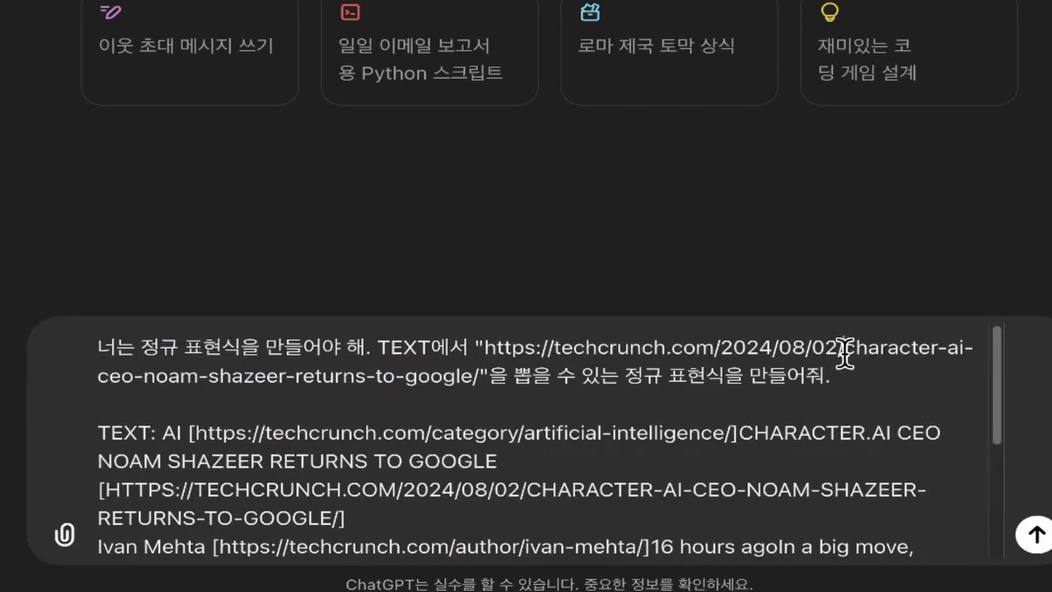
drag(844, 346, 474, 376)
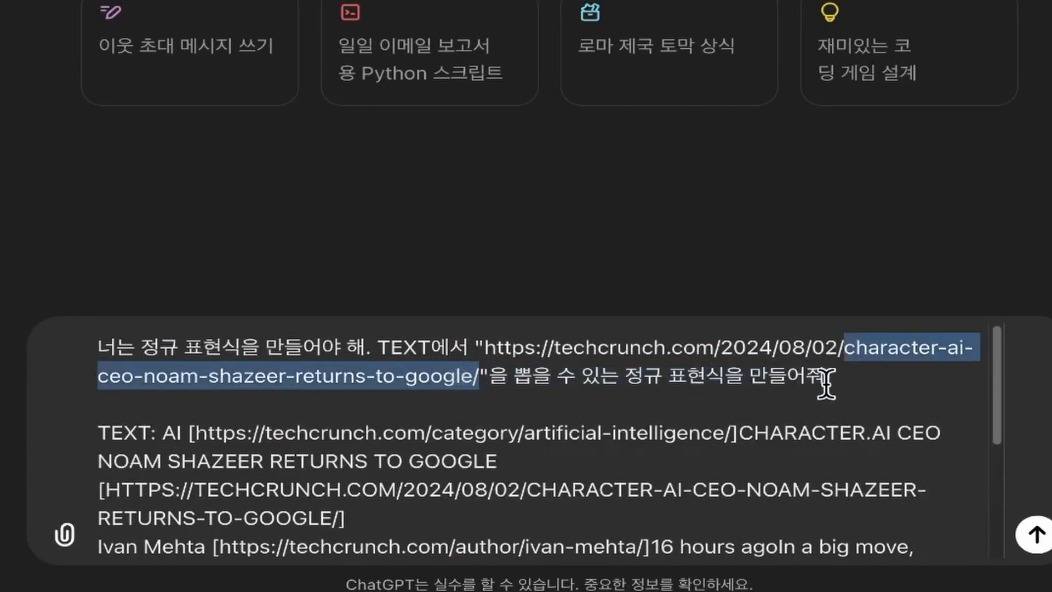
click(847, 384)
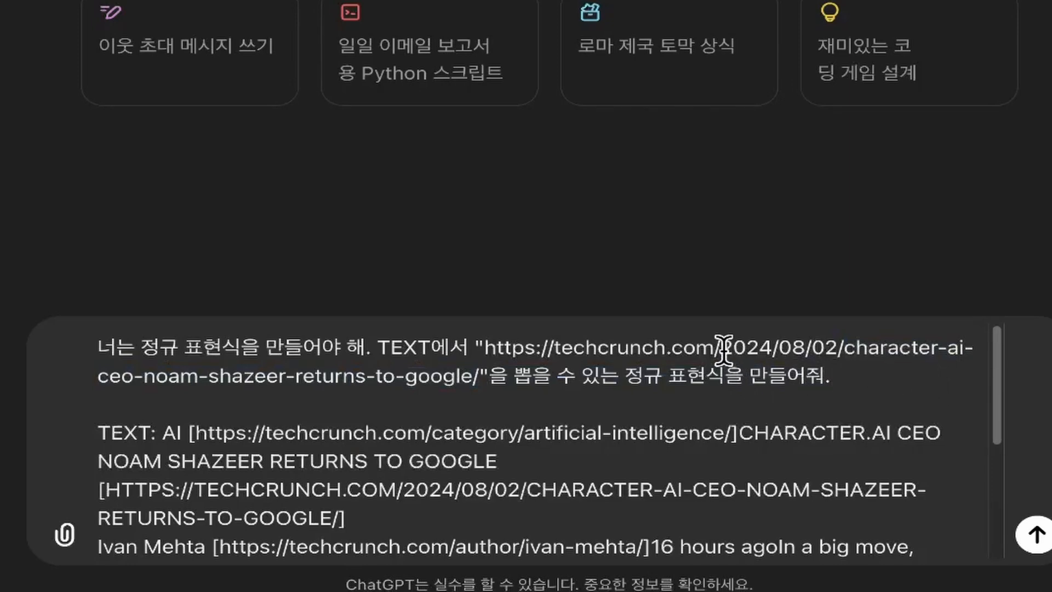
Add the sentence ""2024/08/02"이 날짜를 포함하는 뉴스 URL을 모두 추출하고 싶어." above the TEXT section and send the prompt
drag(721, 347, 837, 351)
text(날짜를 포함하)
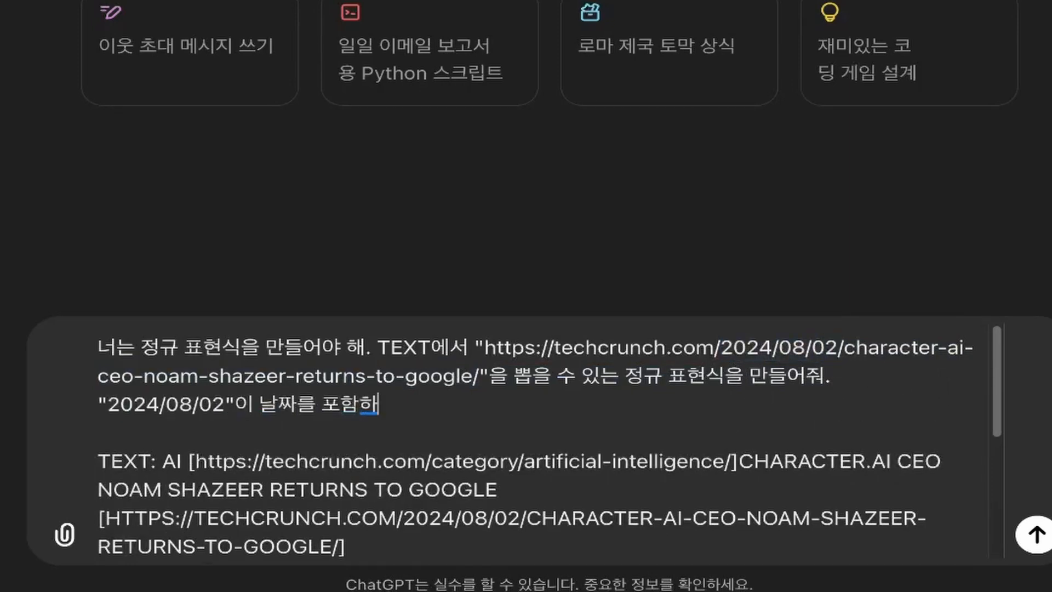
key(BackSpace)
text(는 뉴스)
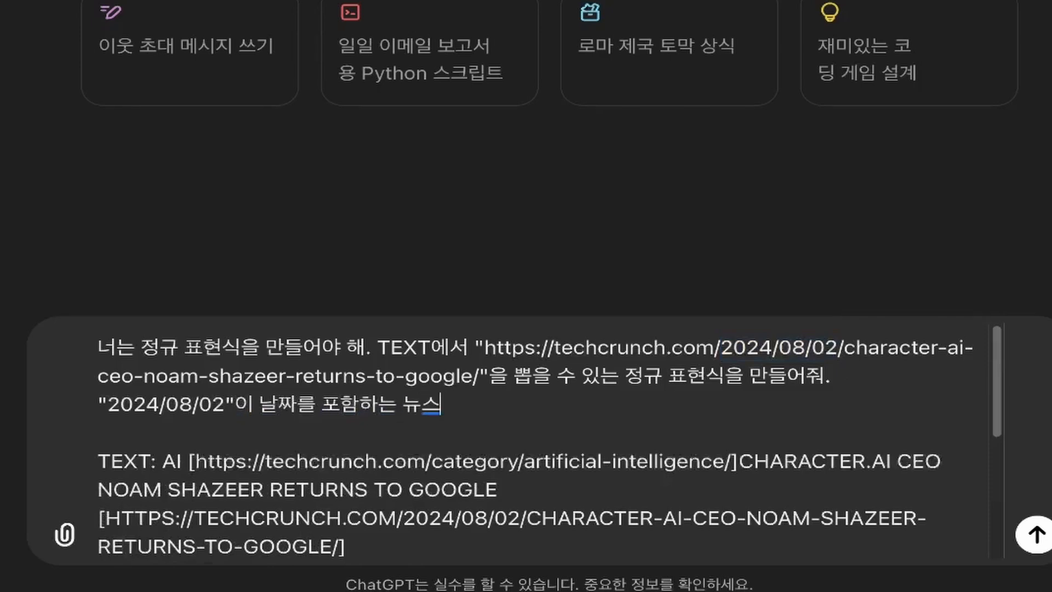
text( URL을 모두 )
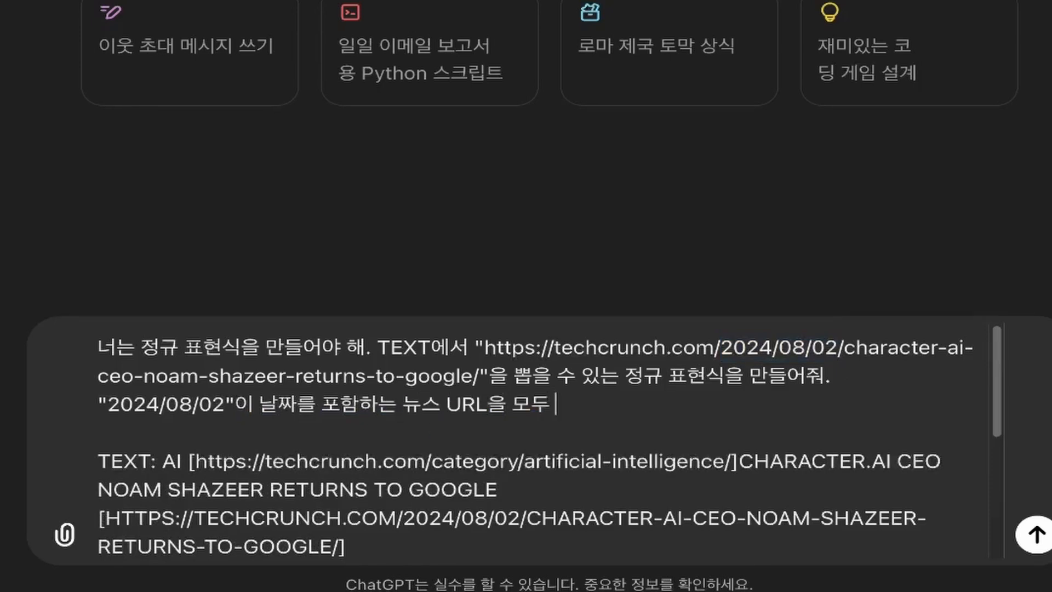
text(추출하고 싶어.)
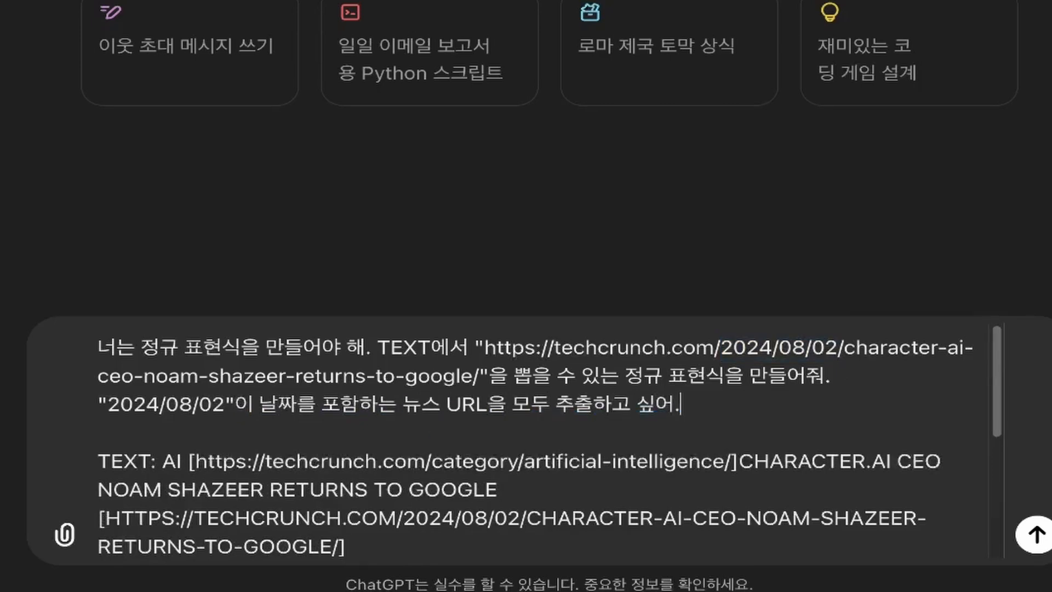
key(Return)
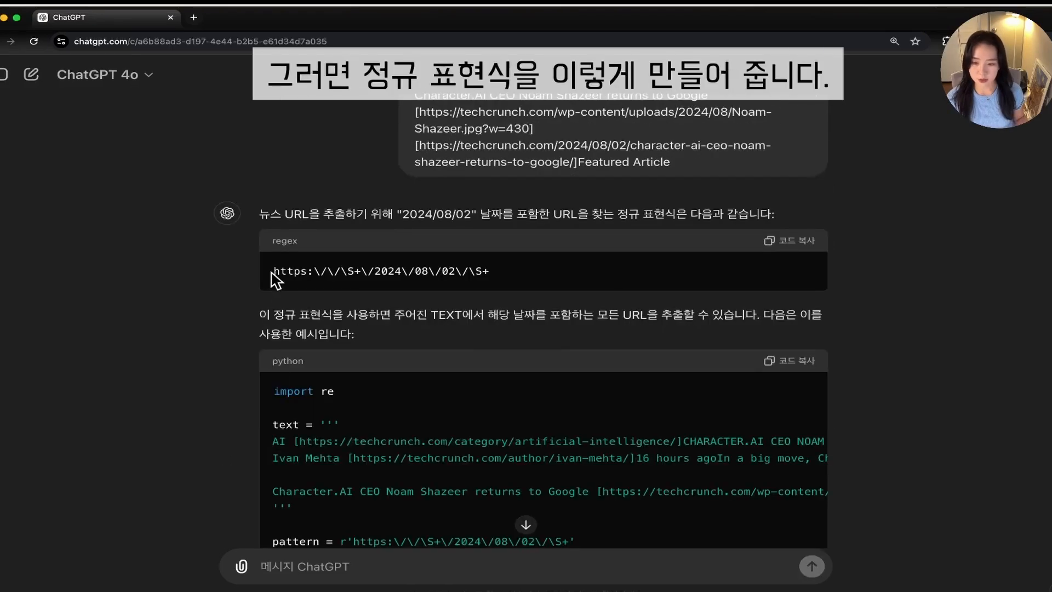
Check the generated regular expression and send the follow-up message "코드를 실행해줘" to have its Python code run
drag(273, 271, 481, 288)
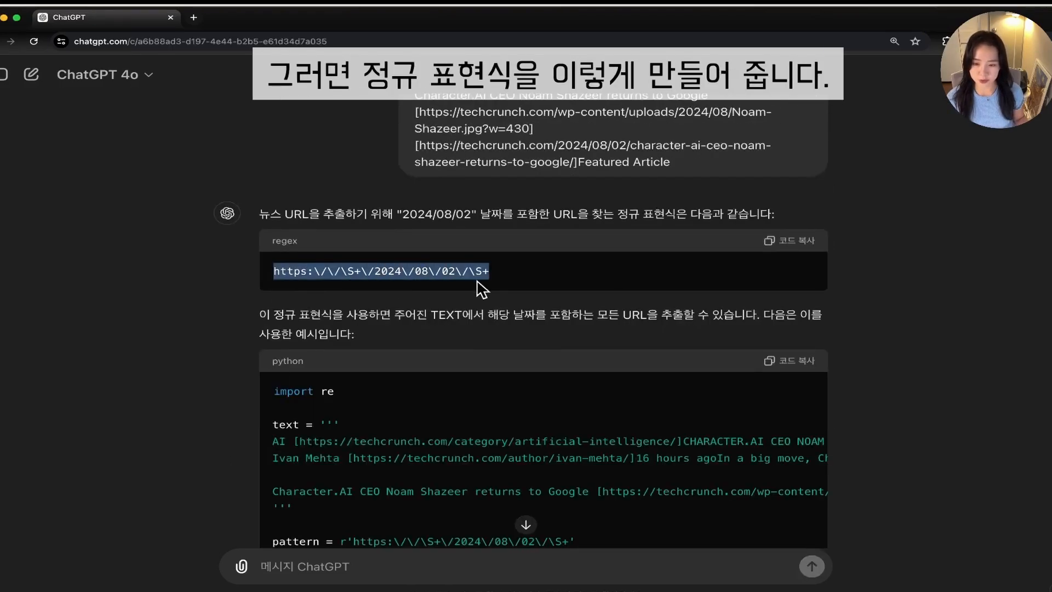
scroll(481, 288, down, 4)
click(493, 559)
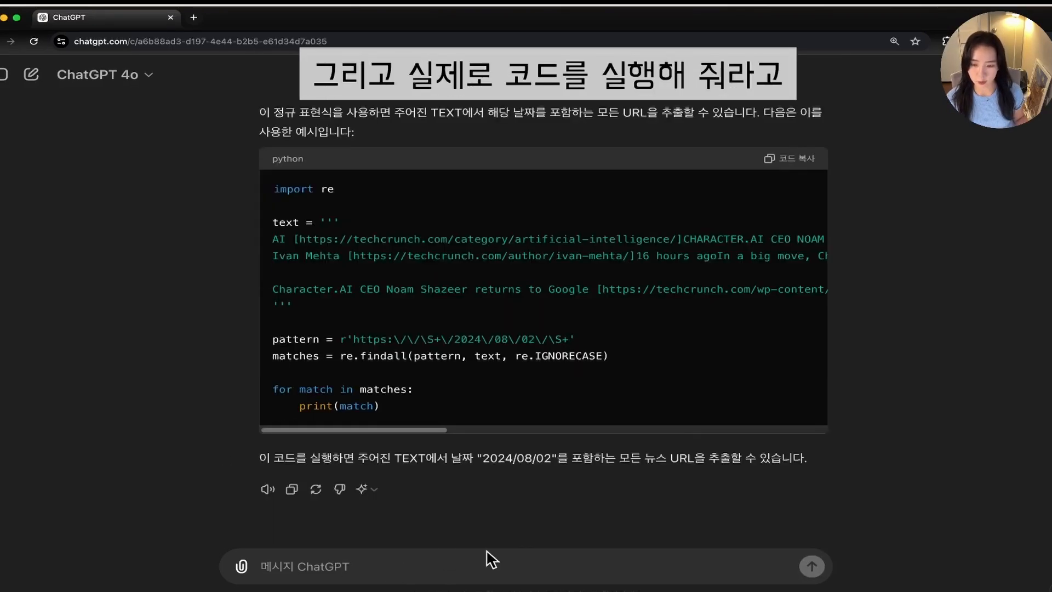
text(ㅋ코드를 실행)
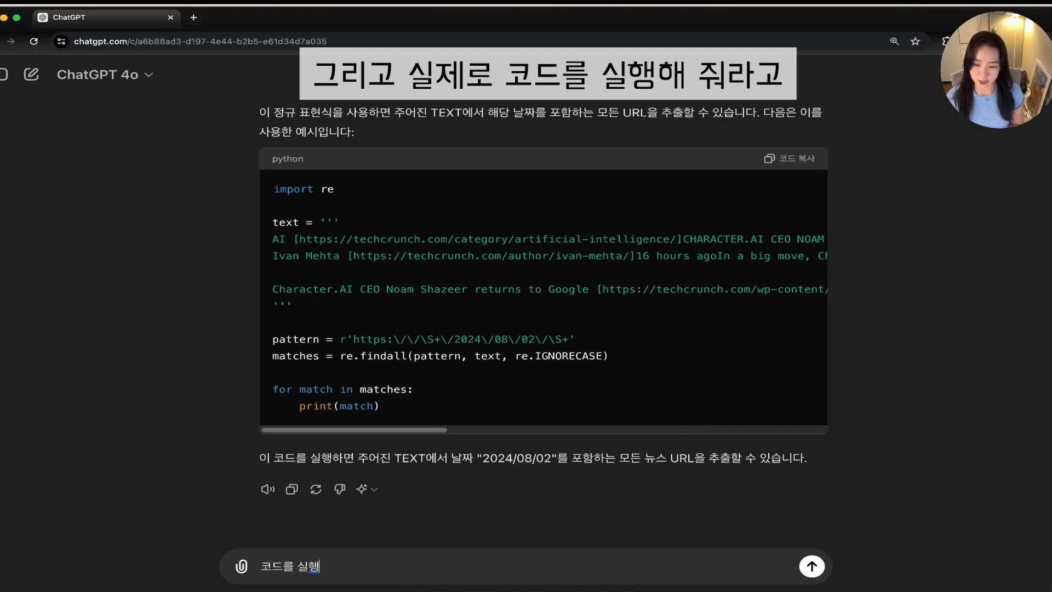
text(해줘)
key(Return)
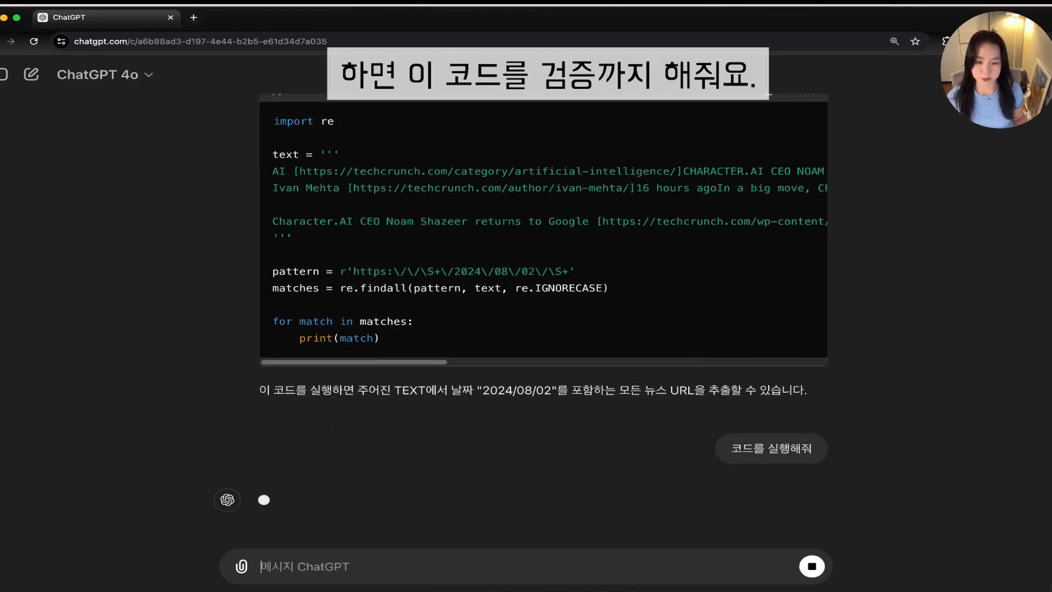
Compare the generated regular expression with the TEXT in the sent prompt and read the URLs extracted by the code run
scroll(263, 335, up, 4)
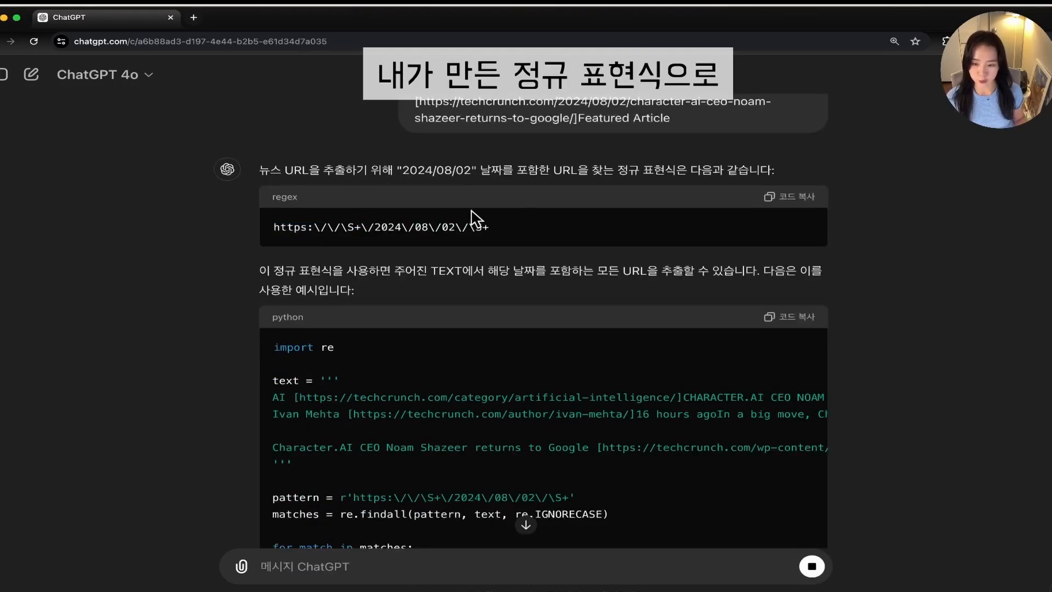
triple_click(519, 233)
click(519, 233)
scroll(528, 251, up, 2)
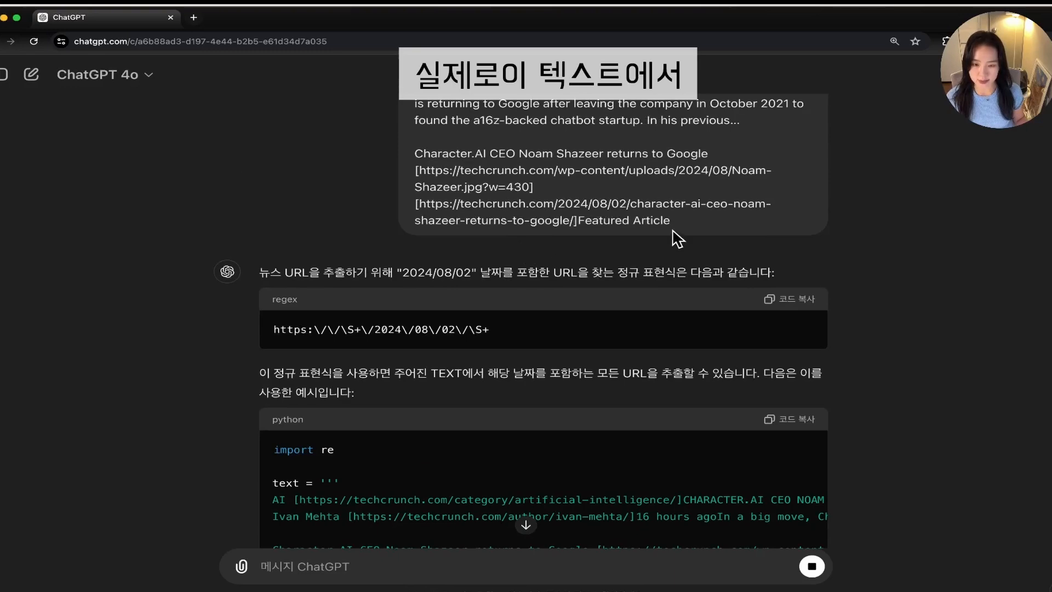
scroll(675, 235, up, 2)
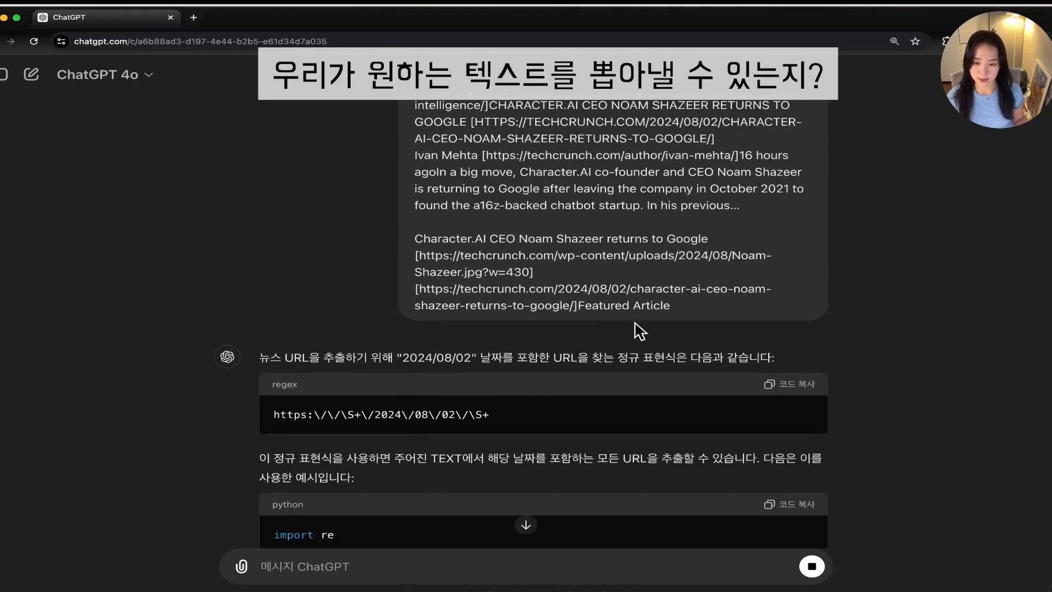
scroll(640, 329, down, 3)
scroll(640, 333, down, 7)
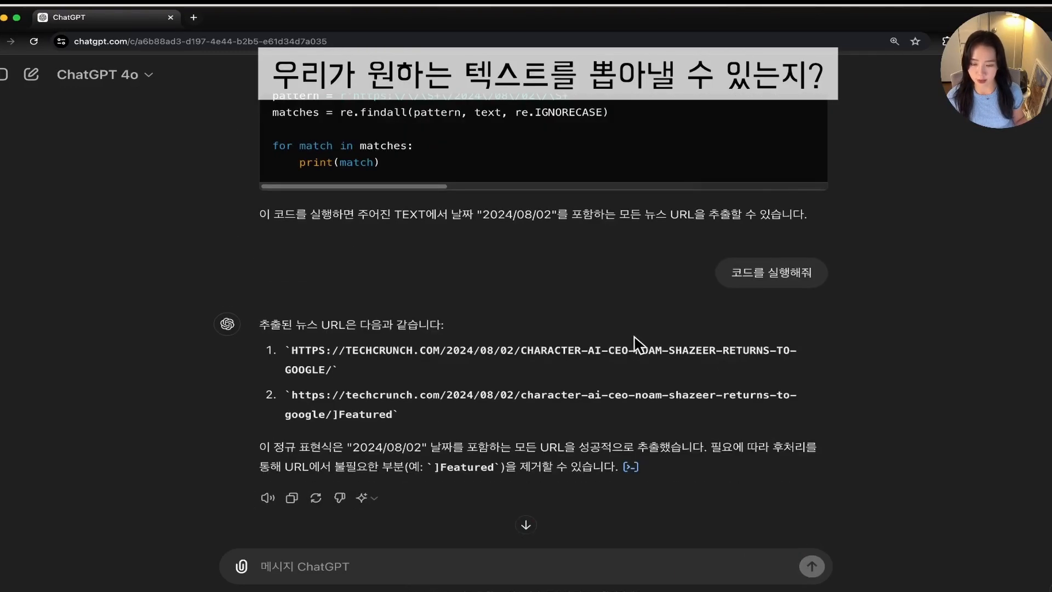
Inspect the code run's analysis results, copy the second extracted URL ending in "]Featured" and paste it into a new message
click(628, 475)
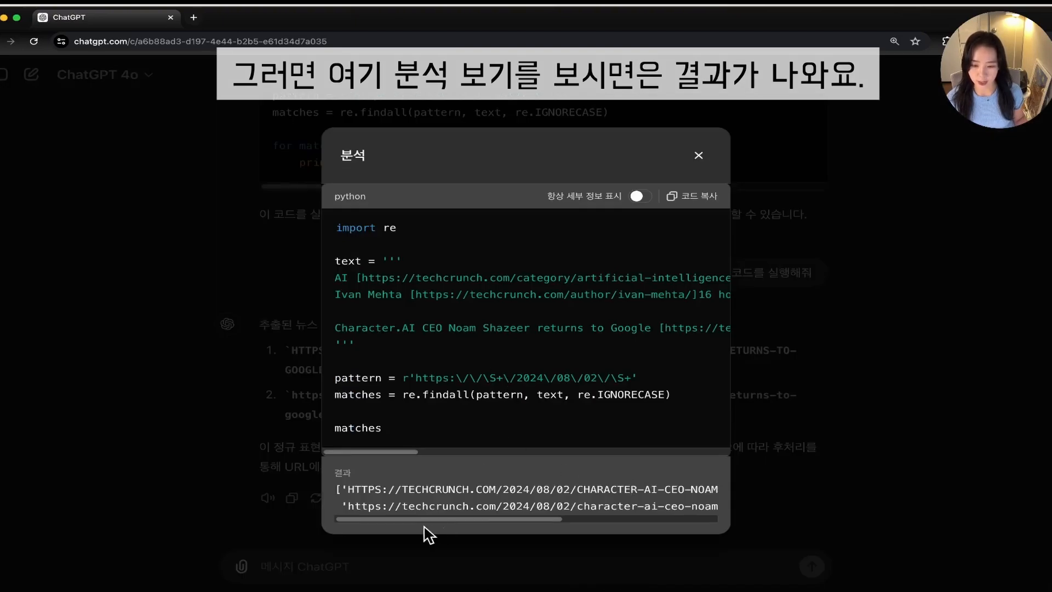
drag(410, 378, 591, 378)
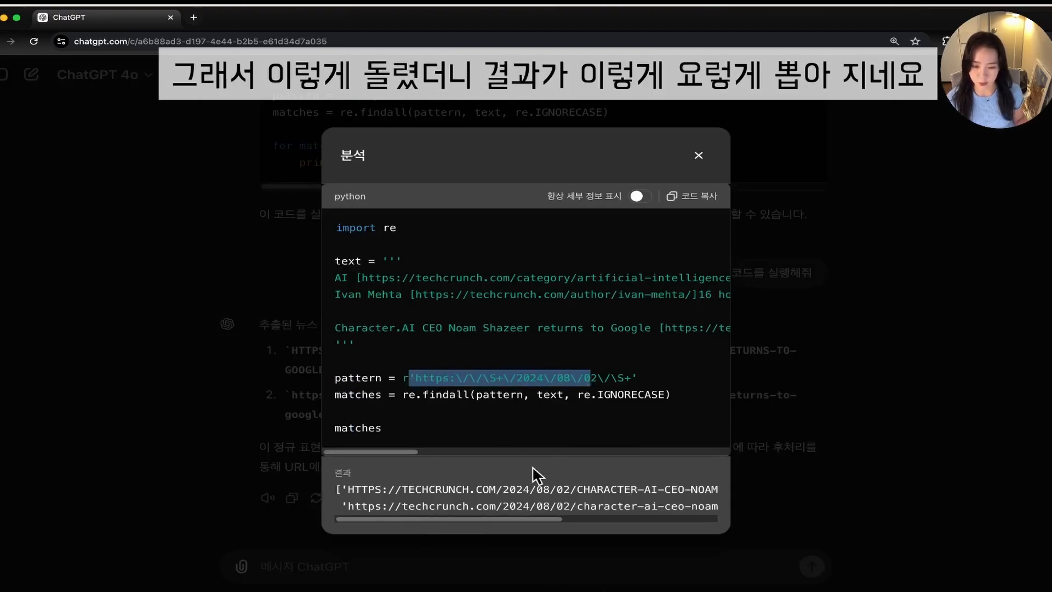
drag(477, 520, 713, 523)
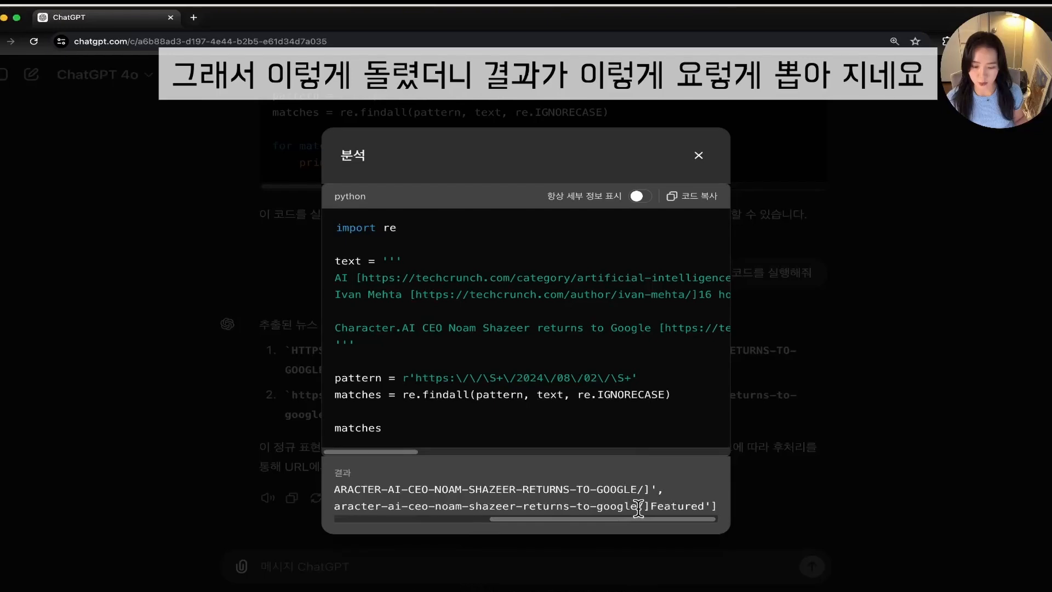
drag(634, 520, 698, 540)
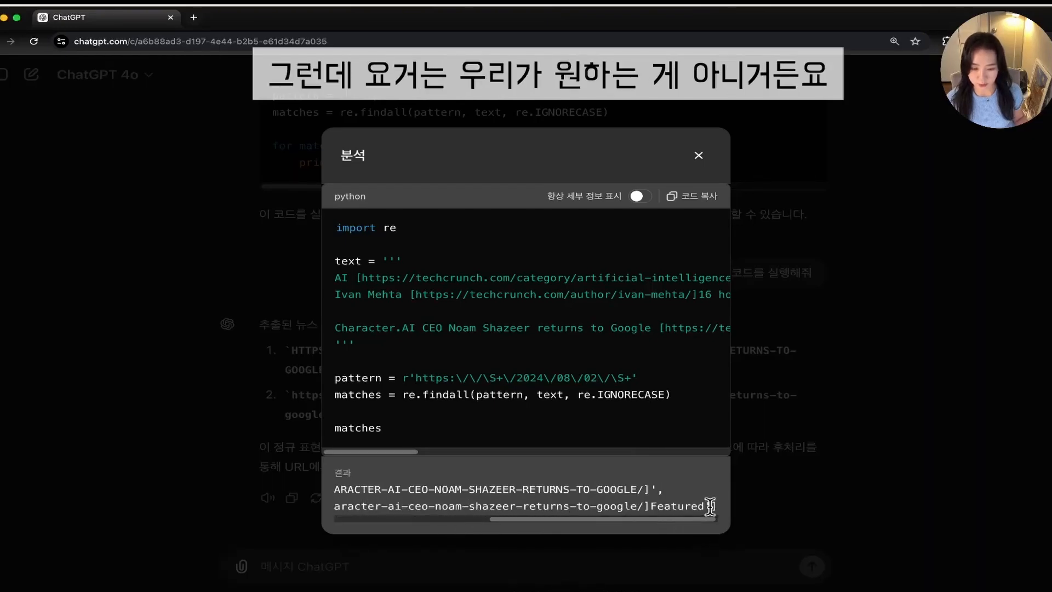
drag(649, 507, 342, 506)
click(702, 510)
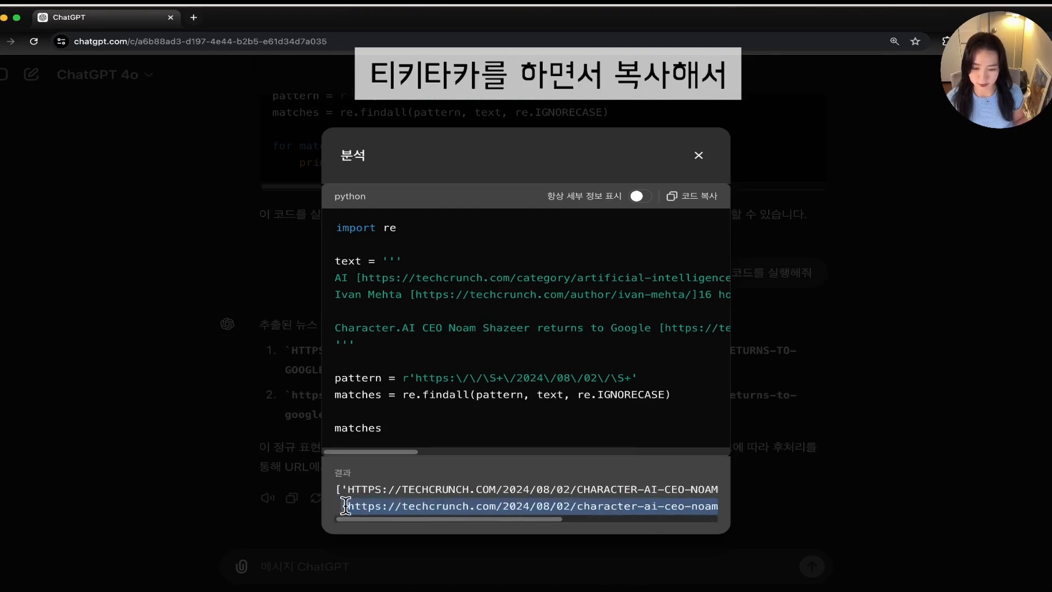
click(698, 155)
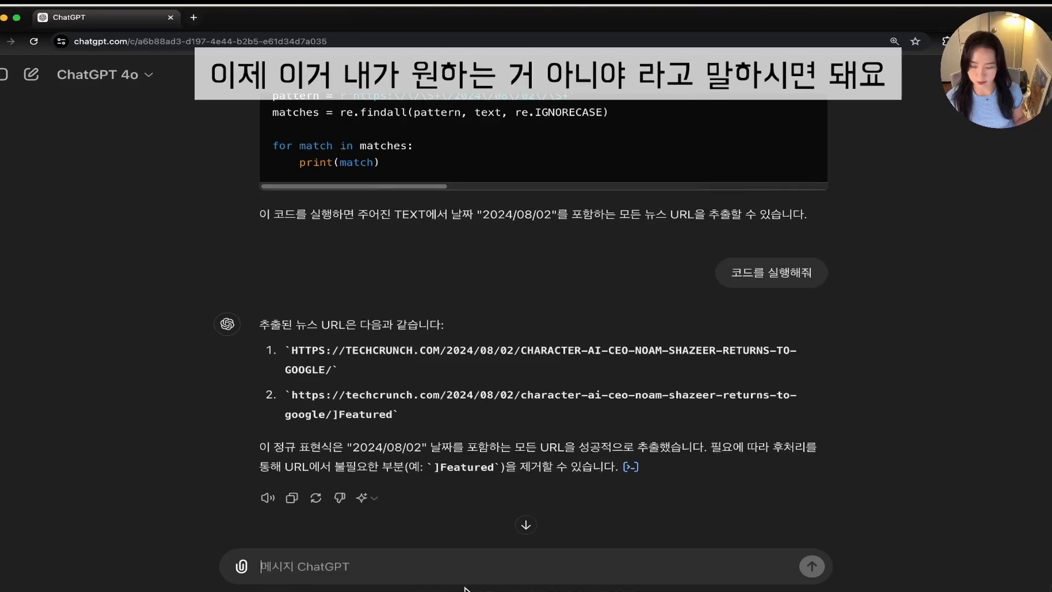
key(super+v)
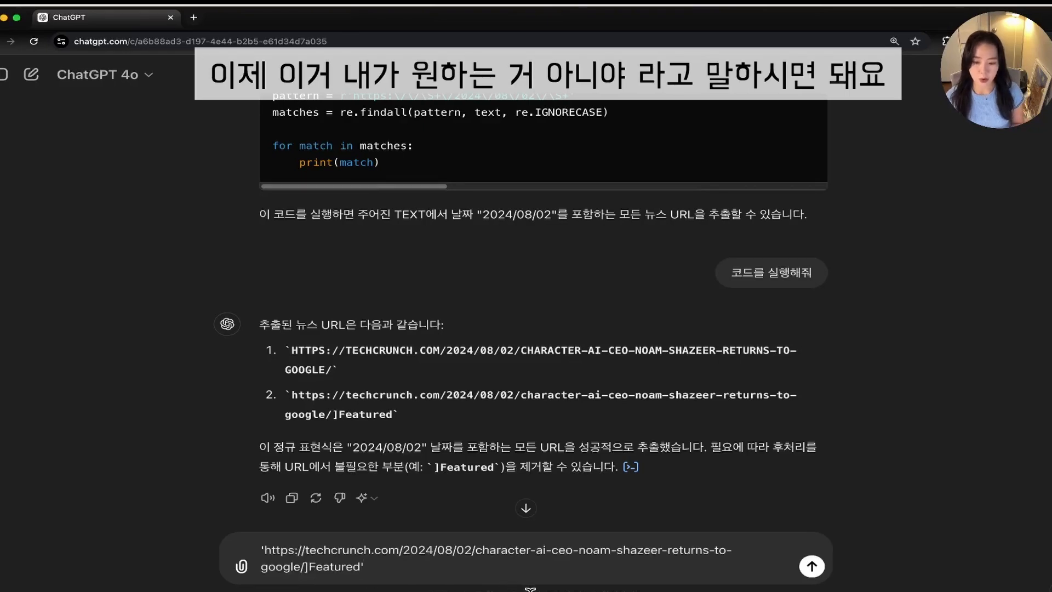
Write "너가 준 정규 표현식은" before the pasted URL and "와 같은 결과를 뽑아 내. 하지만 나는 ''" after it
text(너가 )
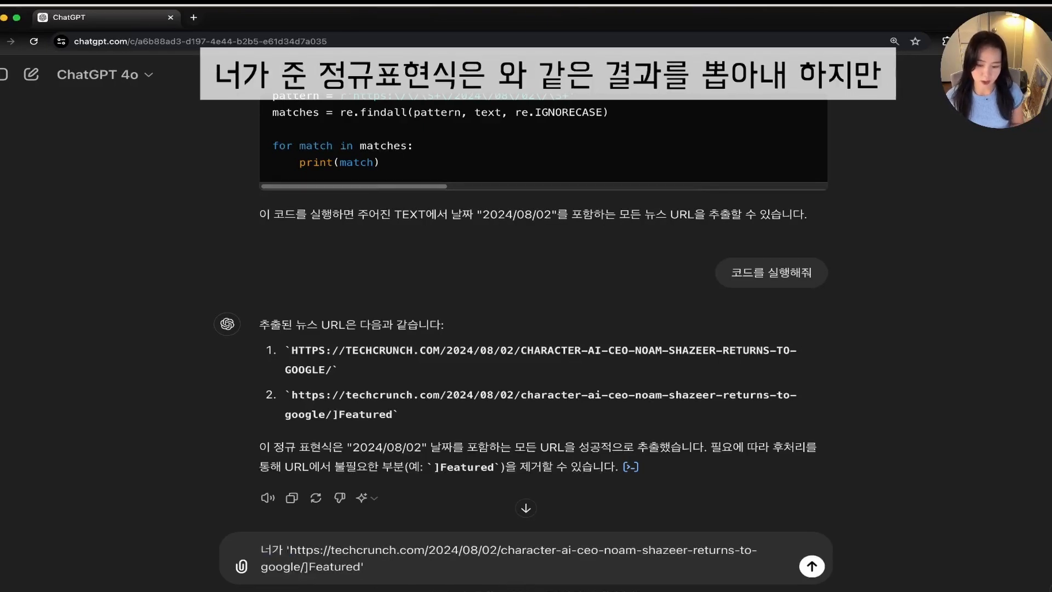
text(준 정규 포)
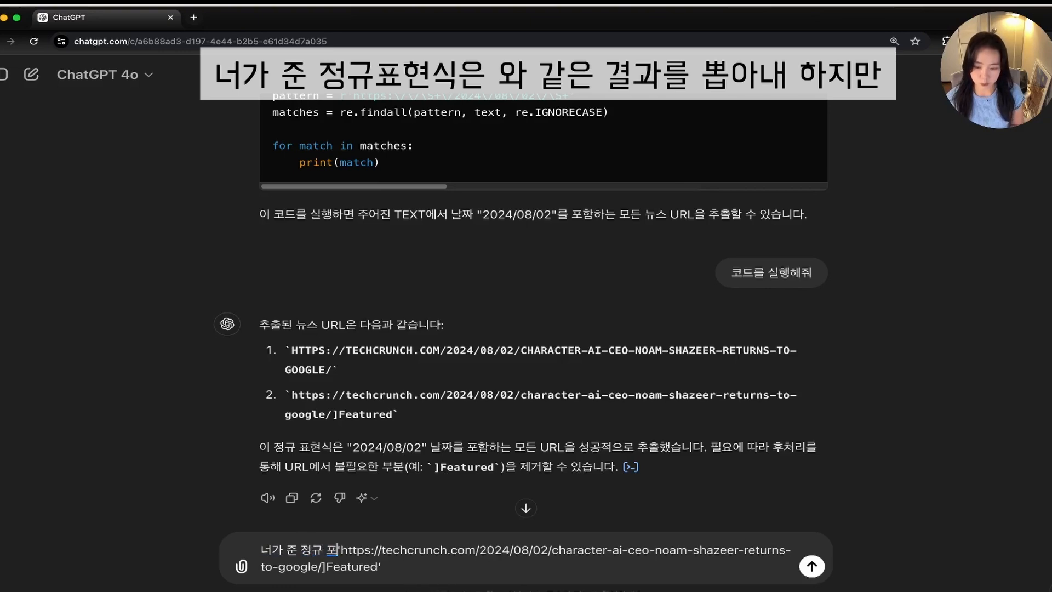
text(현식은 )
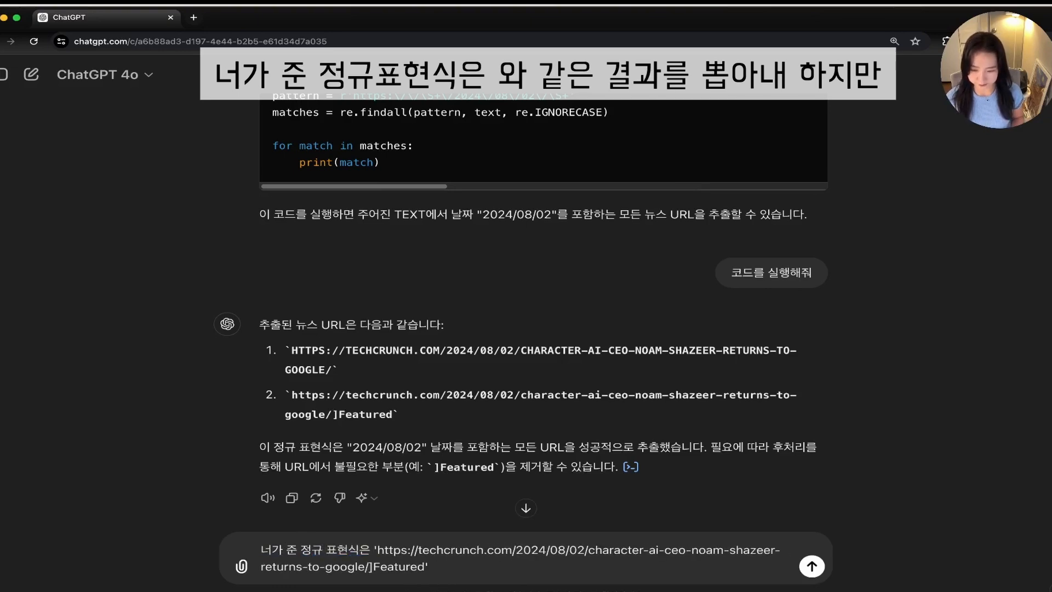
text(같은 ㄱ)
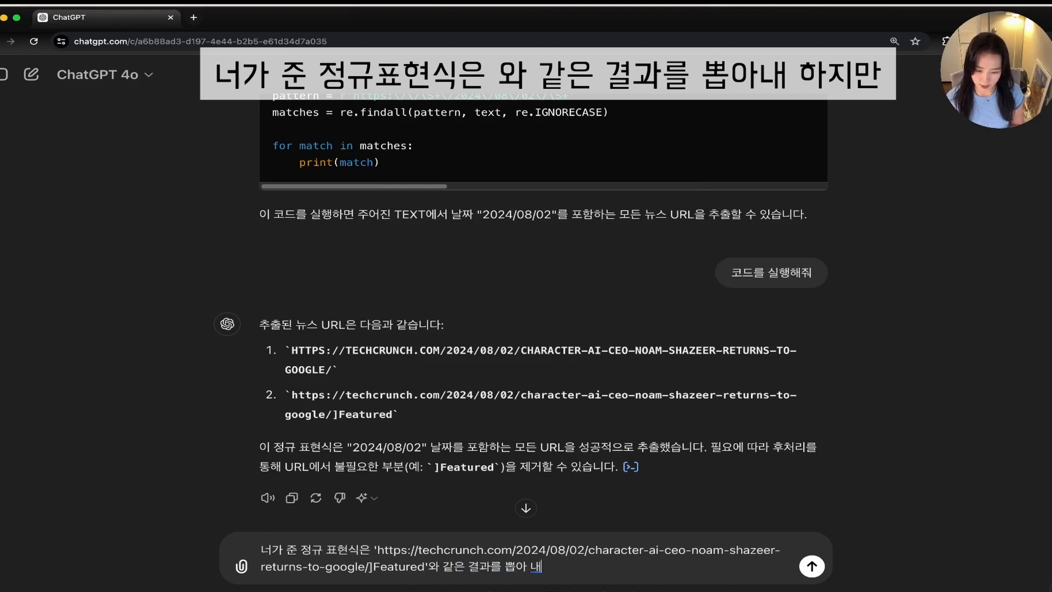
text(과를 뽑아 내. 하지만 나는 ')
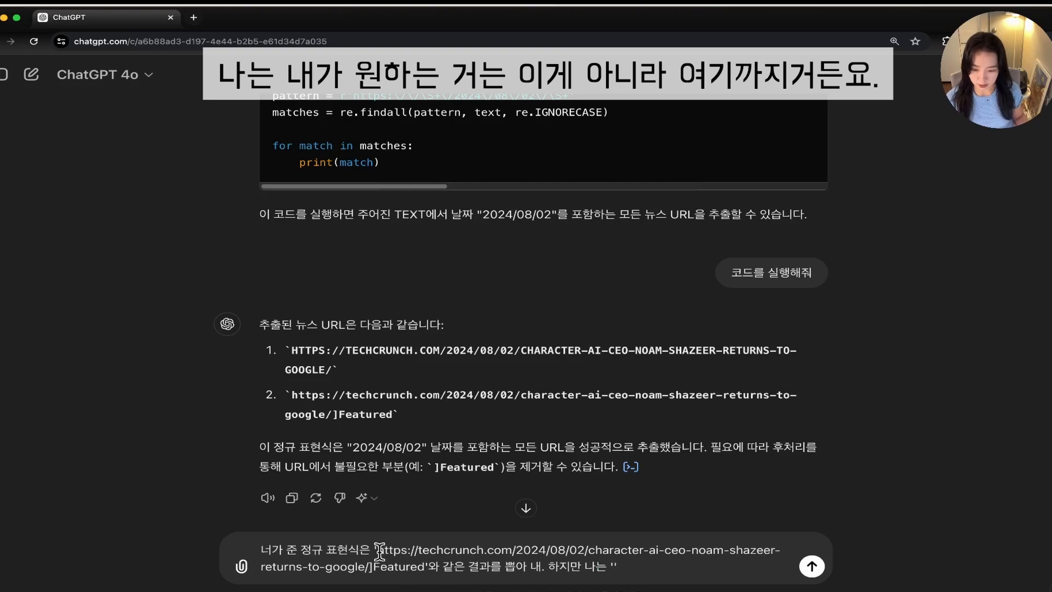
Copy the message's URL only up to "google/", without "]Featured", and paste it between the empty quotation marks
drag(379, 549, 373, 567)
key(super+c)
click(670, 565)
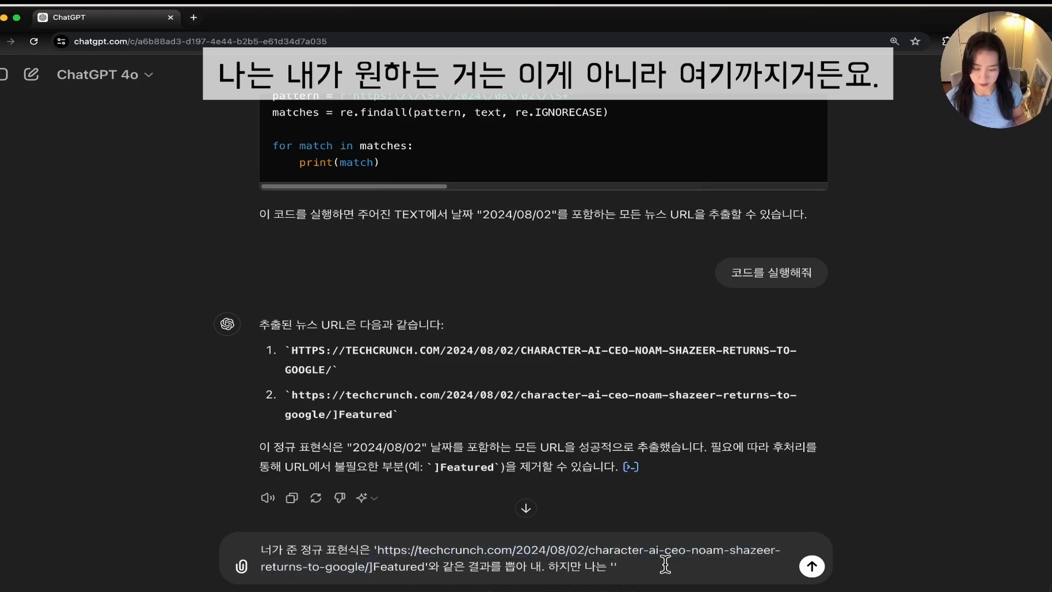
key(super+v)
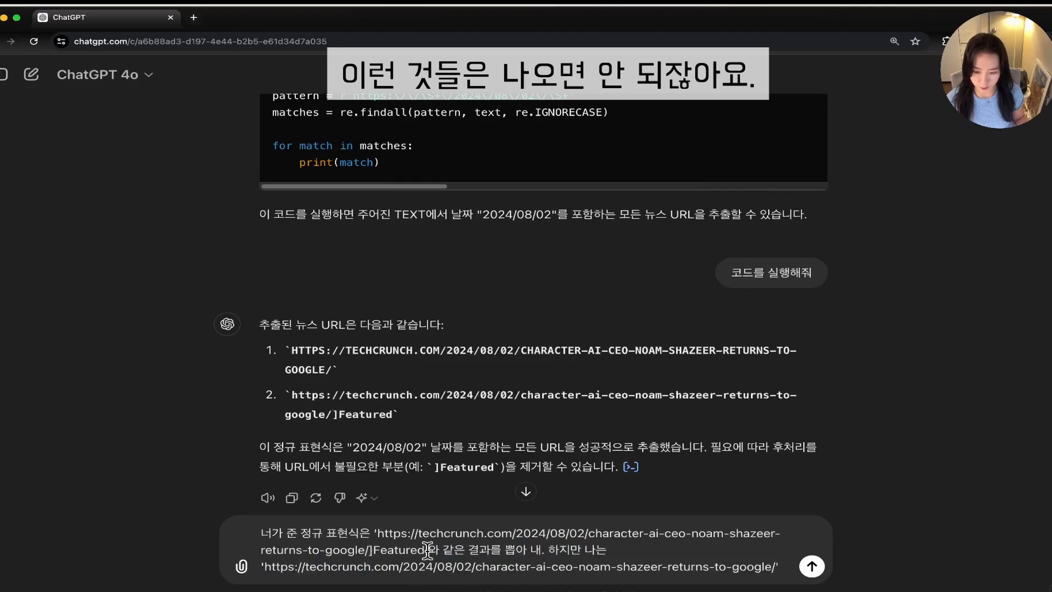
Finish the message with "이 결과를 원해. 정규표현식 다시 생성해줘" and send it
text(이)
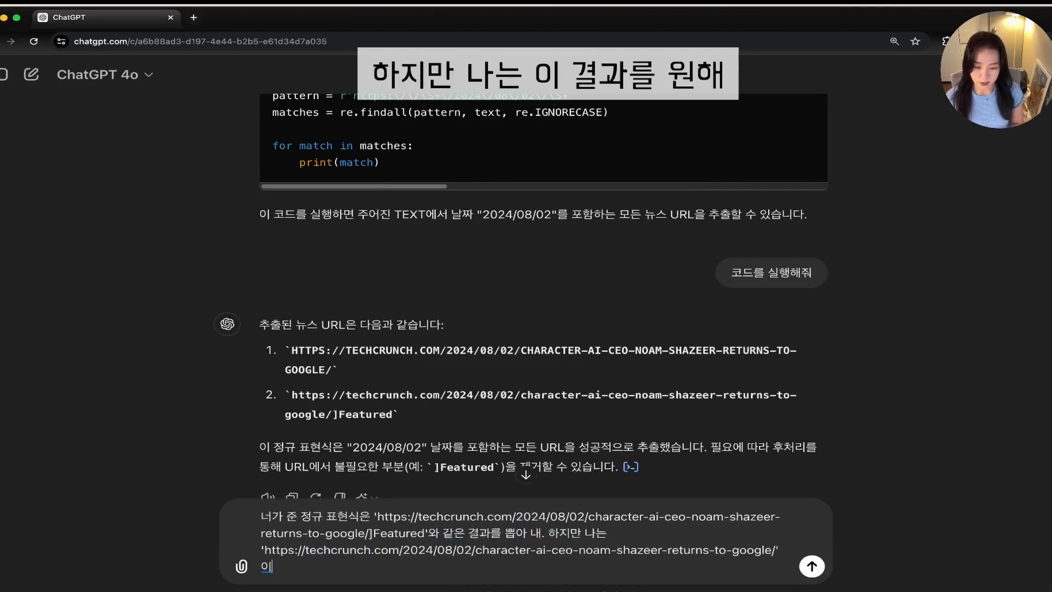
text( 결과를 원해.)
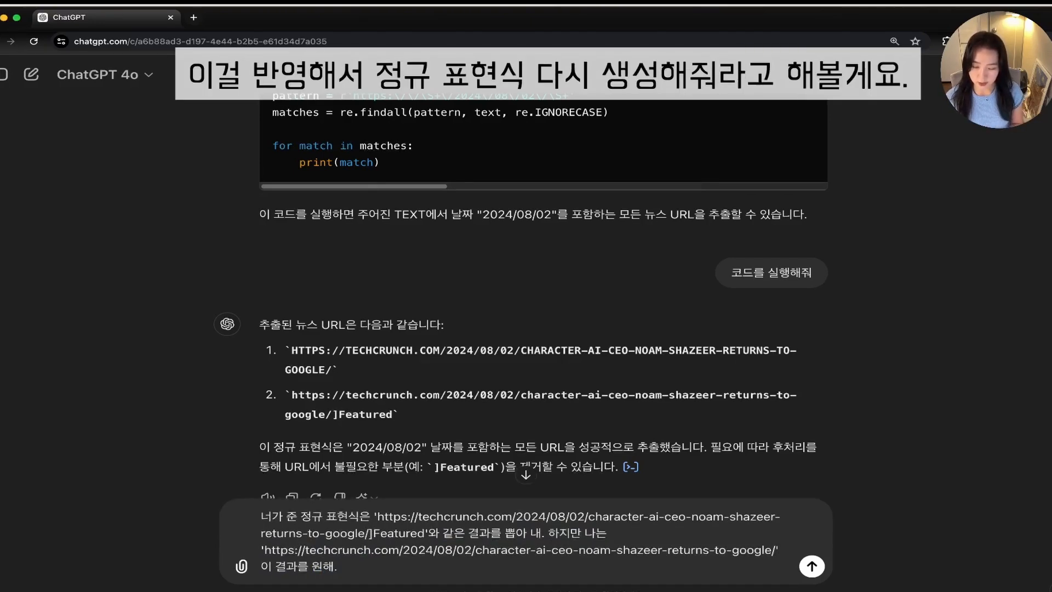
text( 정규표현식 드)
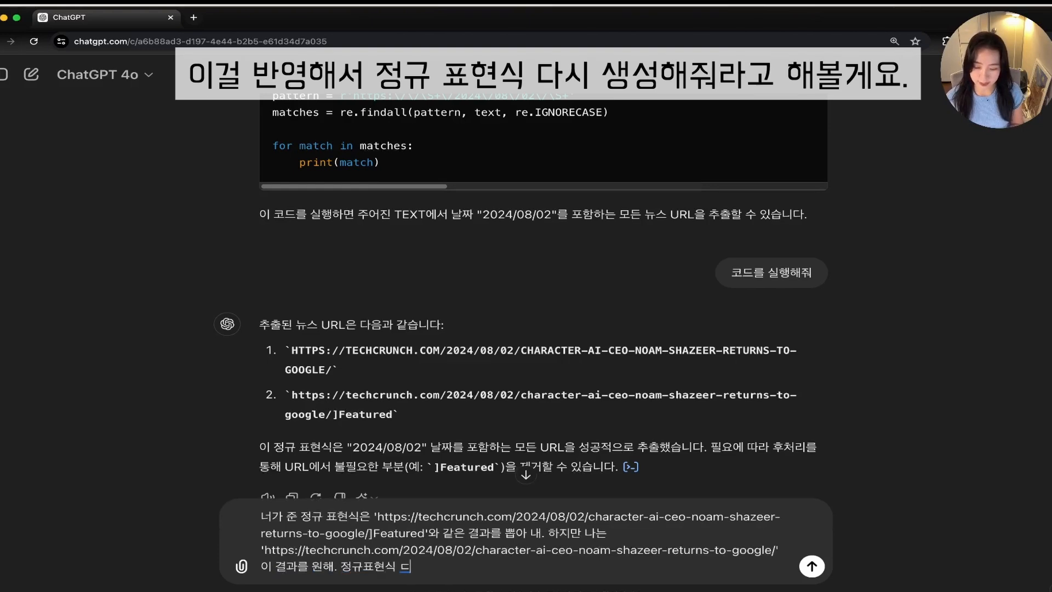
text(시 생성해제)
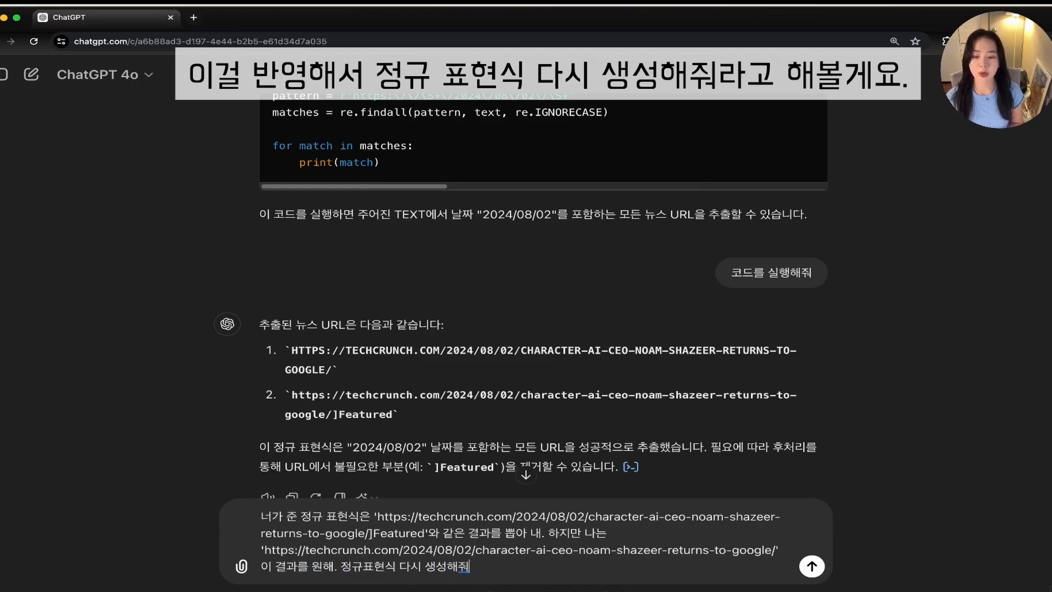
key(Return)
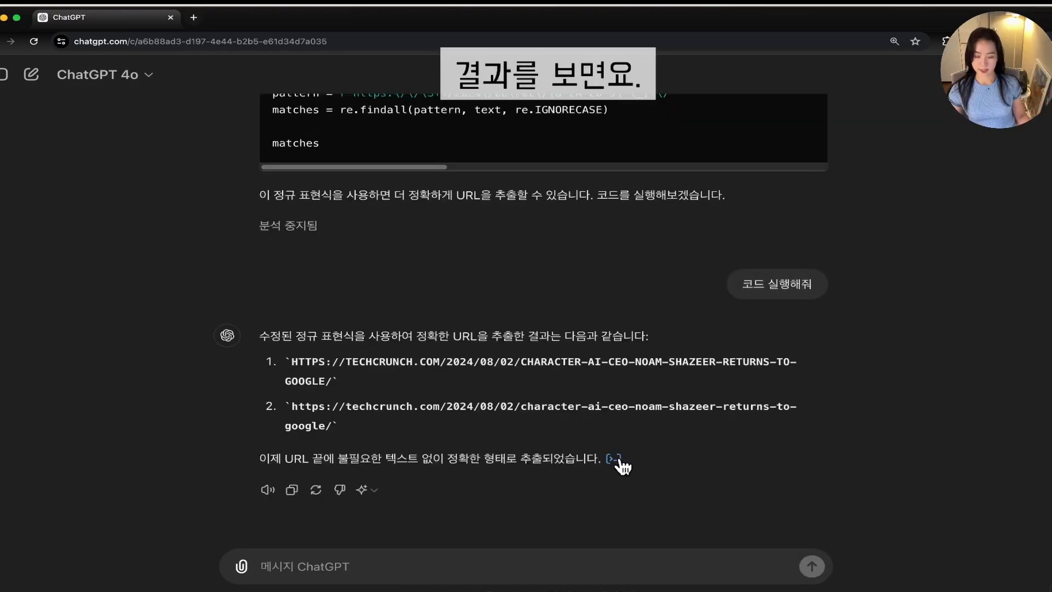
Check the ends of the URLs in the revised code's analysis results, then return to the revised regular expression
click(621, 463)
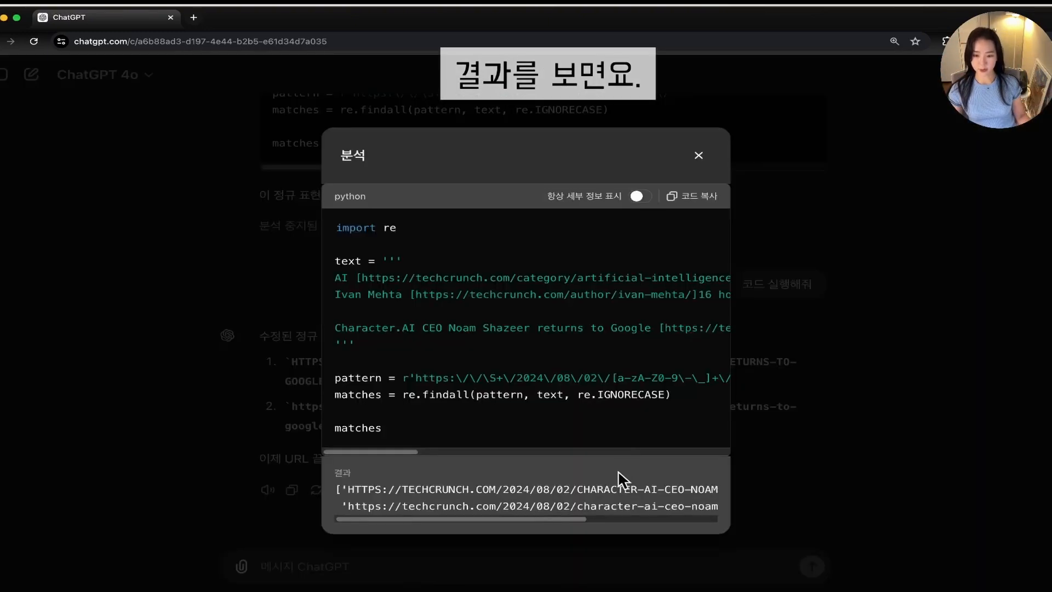
drag(557, 519, 709, 513)
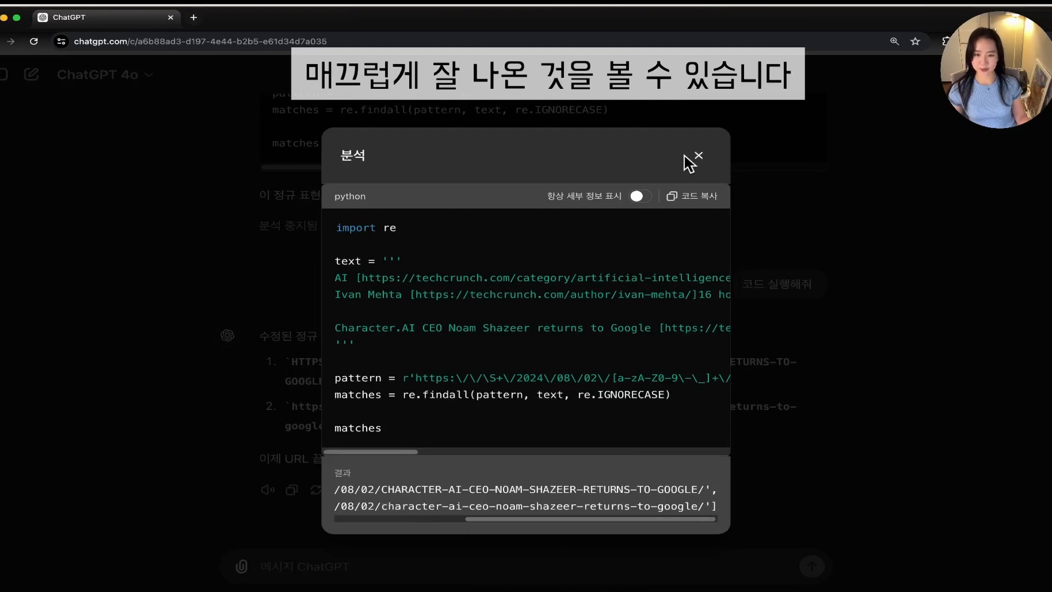
click(699, 155)
scroll(546, 302, up, 5)
scroll(545, 302, up, 5)
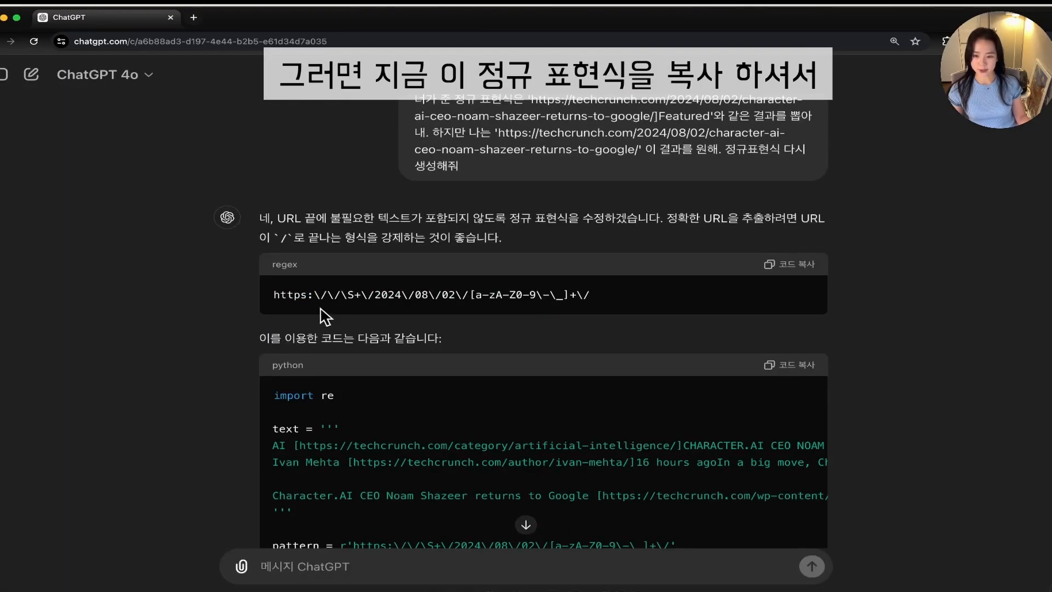
Copy the revised regular expression from ChatGPT and paste it into the Pattern of Make's Match pattern (Advanced) module
drag(273, 296, 606, 305)
key(super+c)
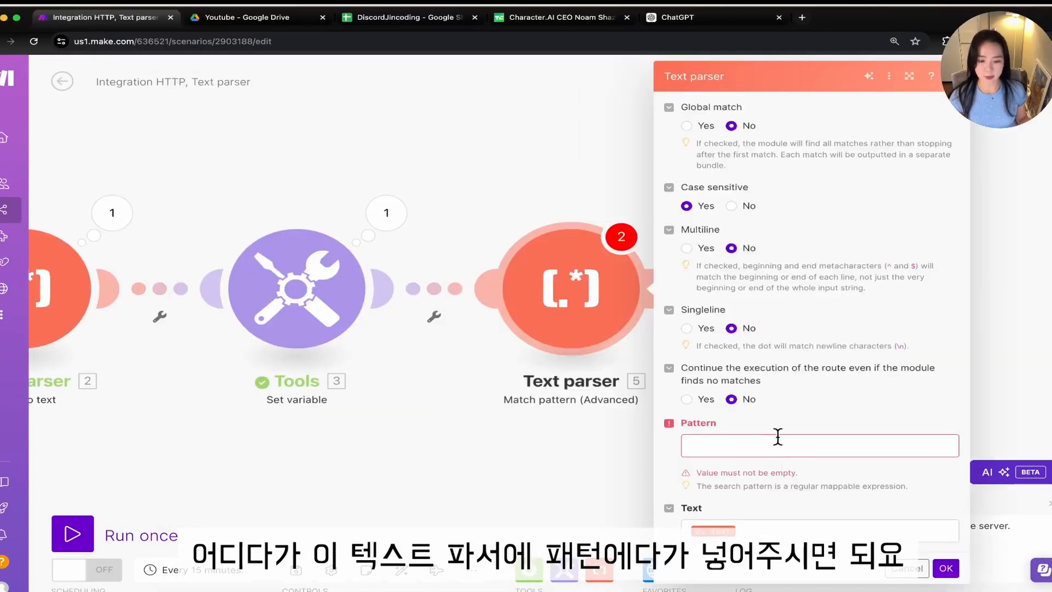
click(778, 441)
key(super+v)
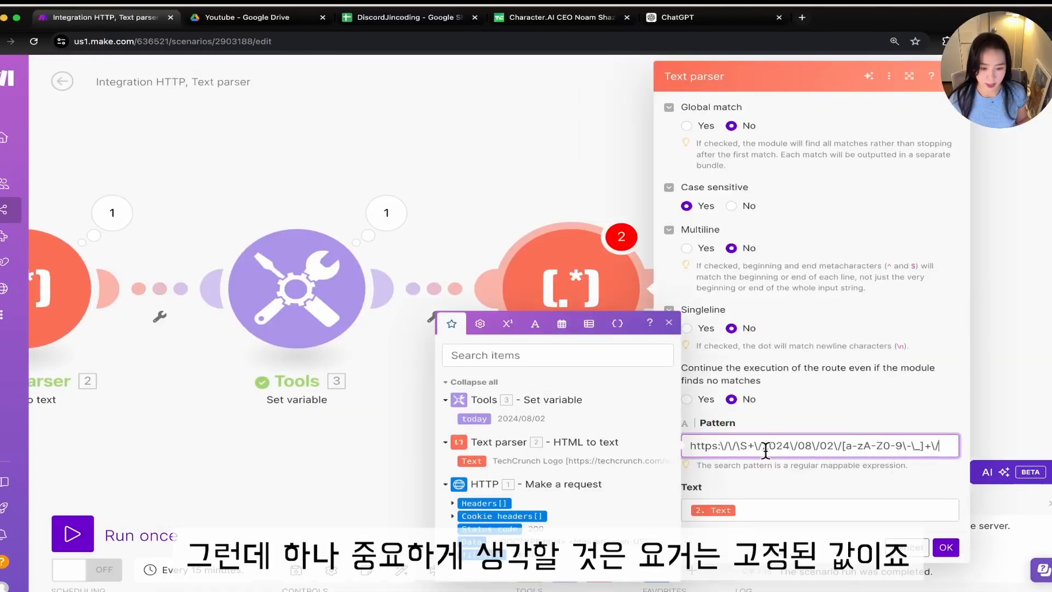
Replace the fixed date 2024\/08\/02 in the pattern with the "today" variable from Set variable, and save the module
drag(761, 445, 838, 446)
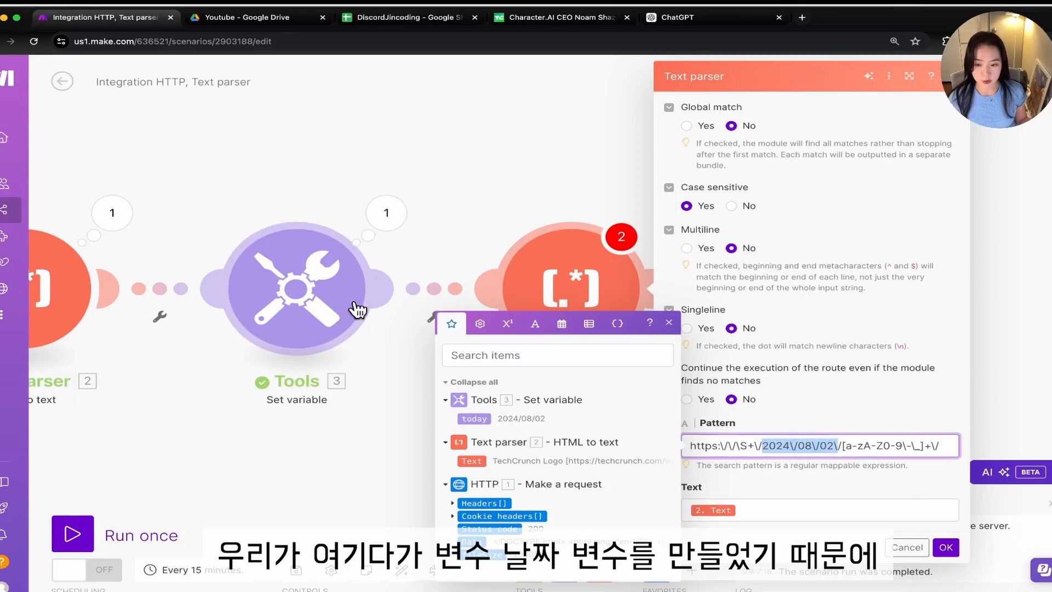
click(805, 447)
drag(762, 447, 834, 448)
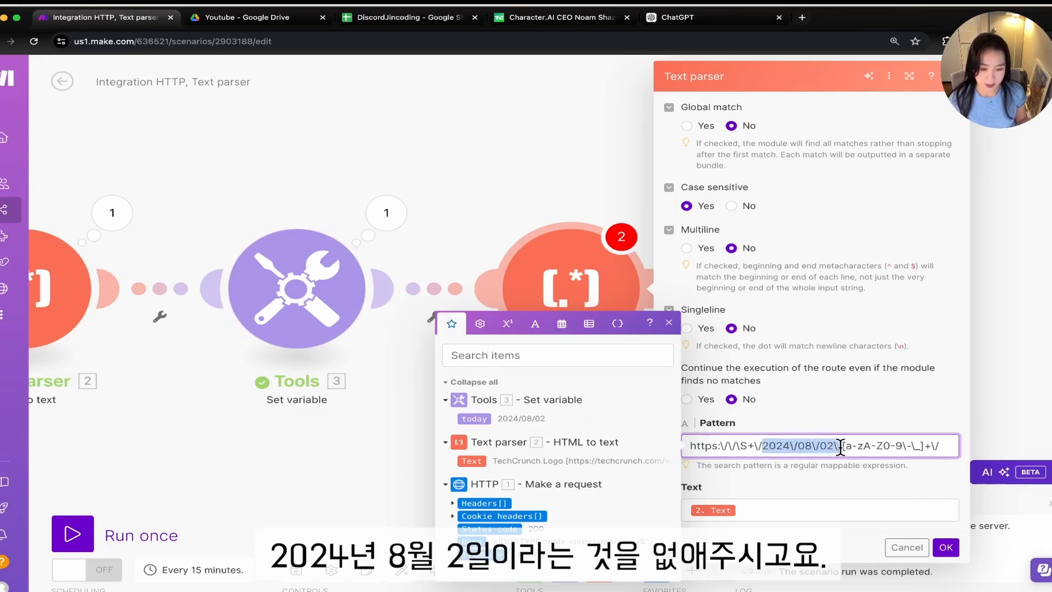
key(BackSpace)
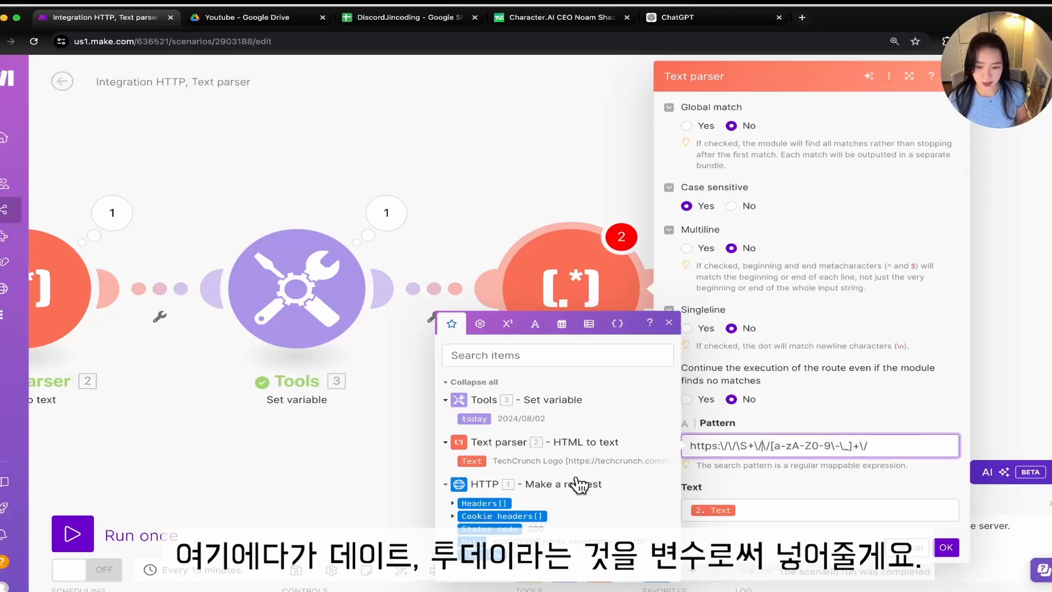
click(478, 420)
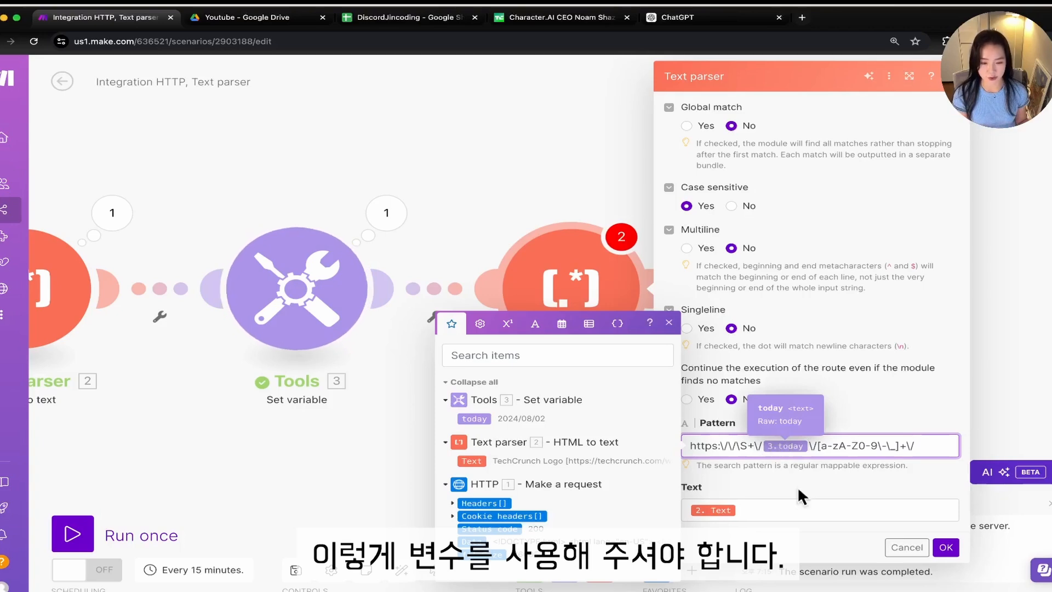
click(946, 550)
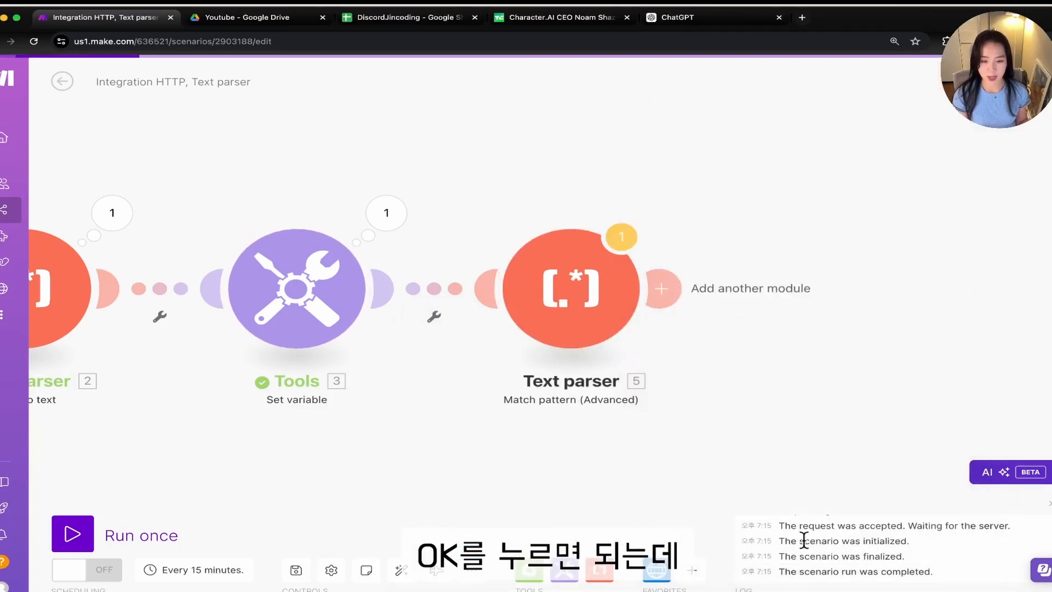
Set Global match to Yes in the Match pattern (Advanced) module and save it
click(609, 314)
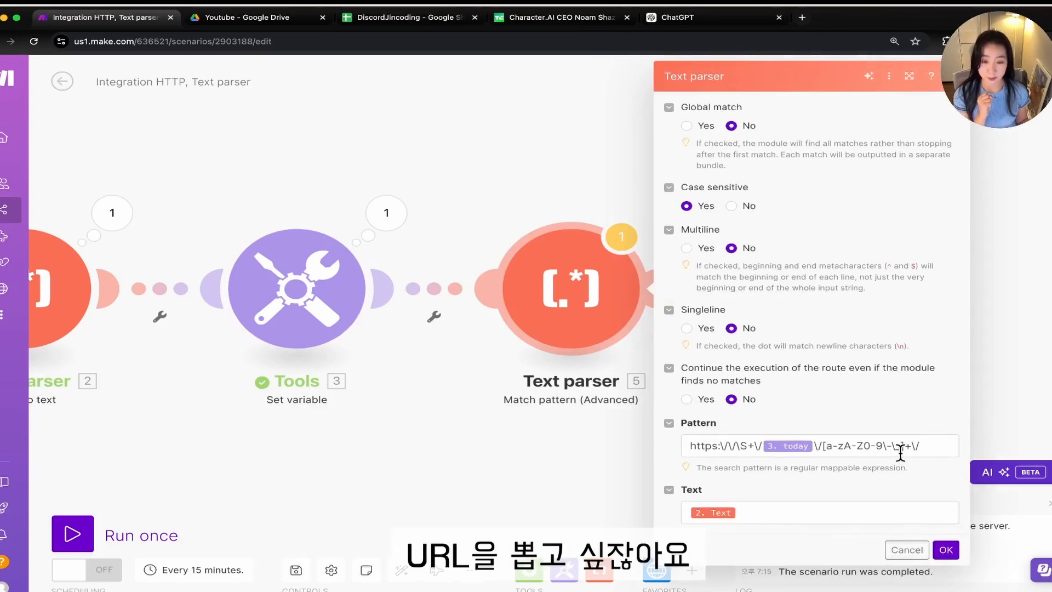
click(686, 125)
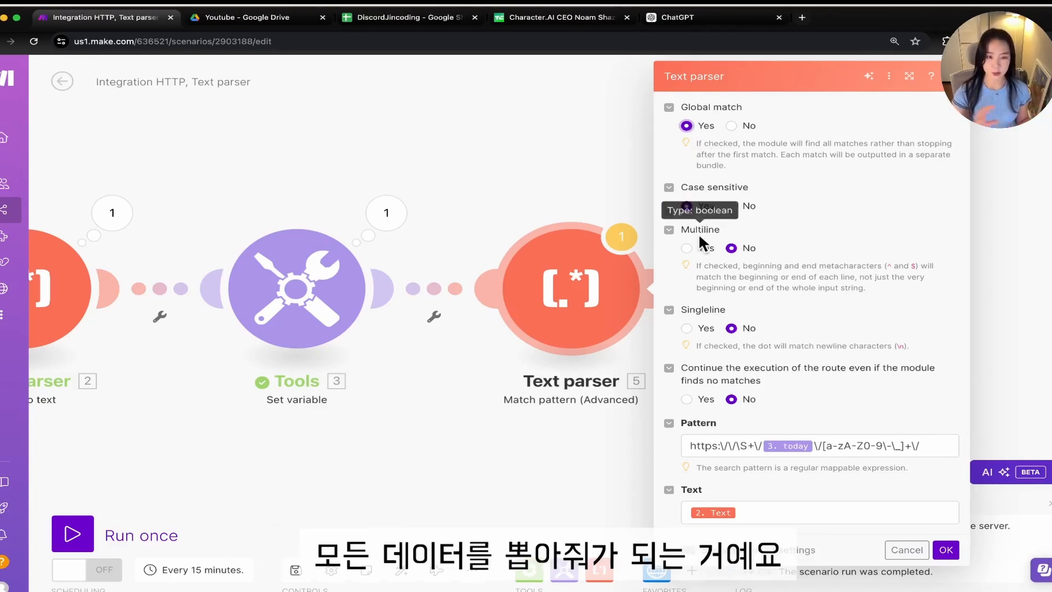
click(947, 551)
Run the scenario once despite the warning and inspect the Fallback Match URLs output by the Match pattern module
mouse_move(34, 100)
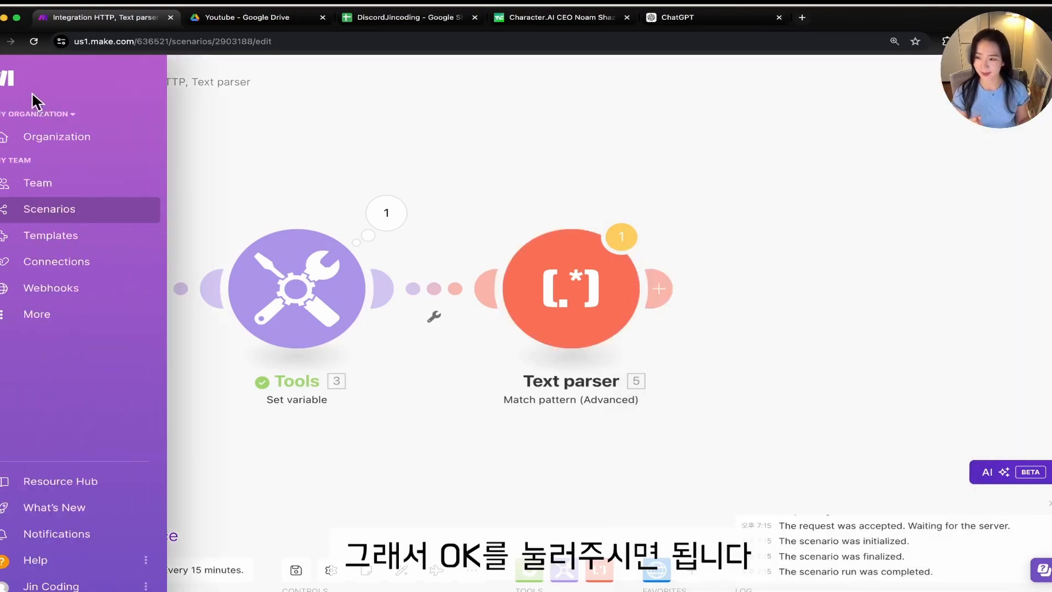
key(ctrl+Left)
key(ctrl+Right)
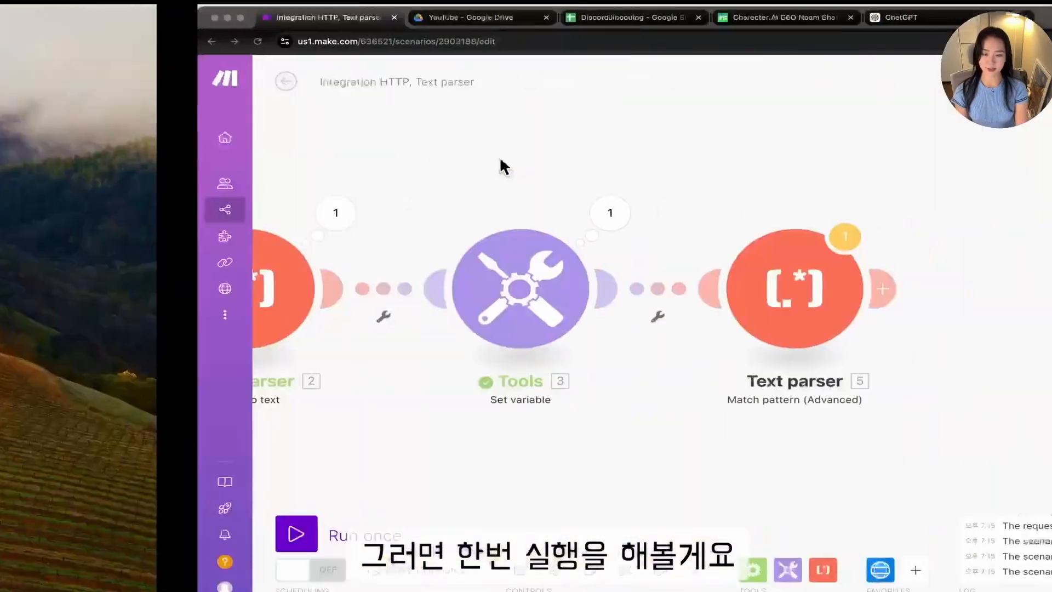
click(70, 535)
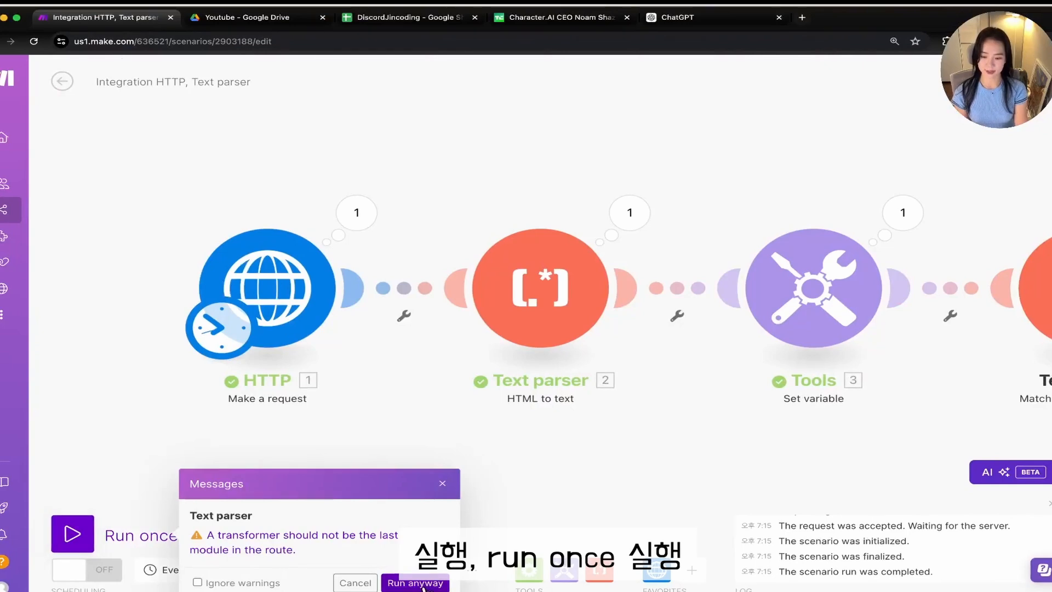
click(423, 587)
click(1043, 214)
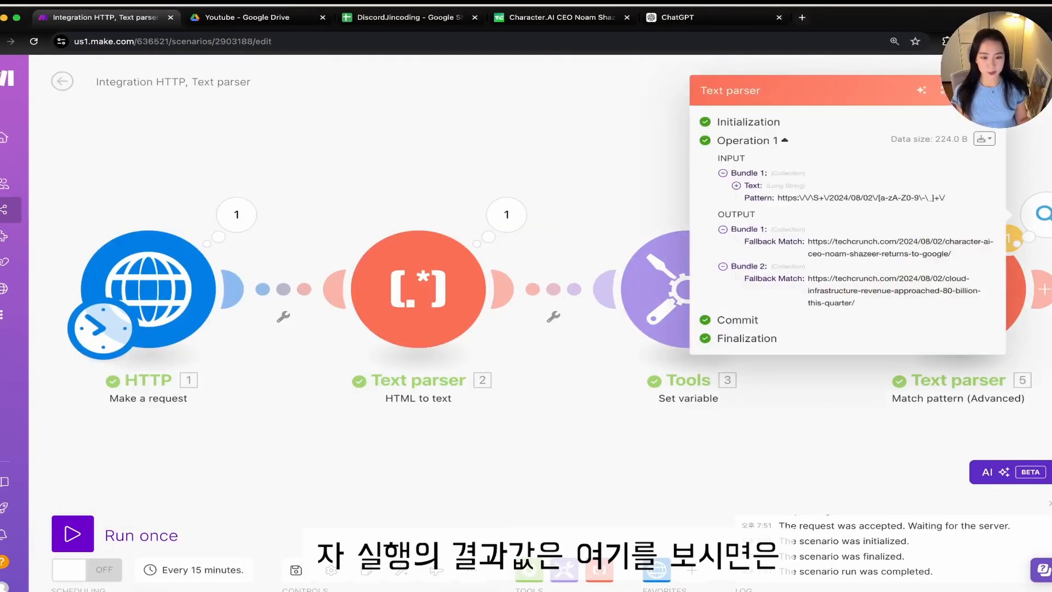
triple_click(858, 290)
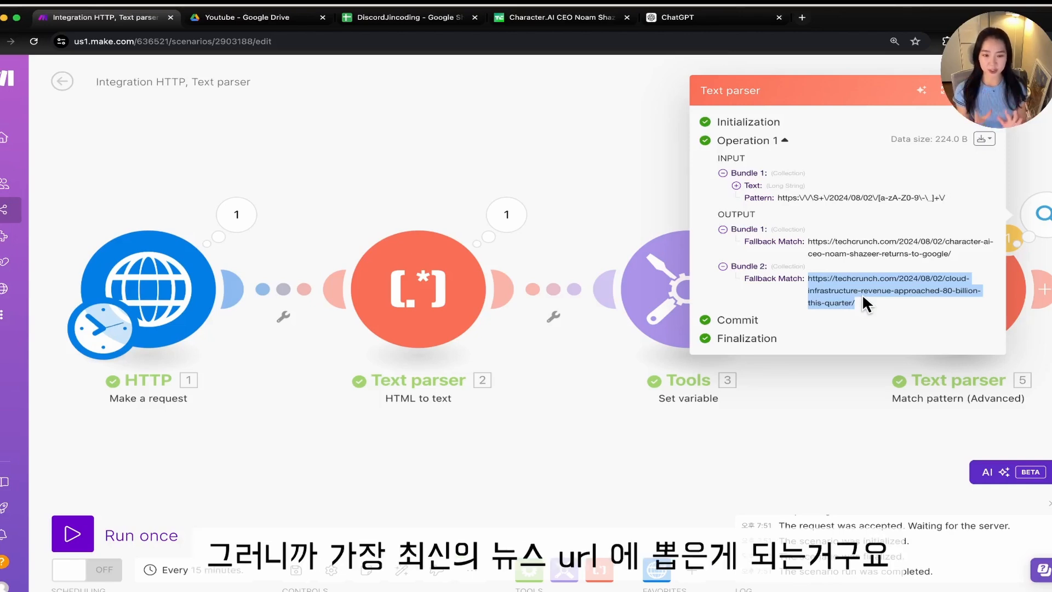
click(840, 376)
Add another module after Match pattern (Advanced) and choose Google Sheets as its app
click(1044, 289)
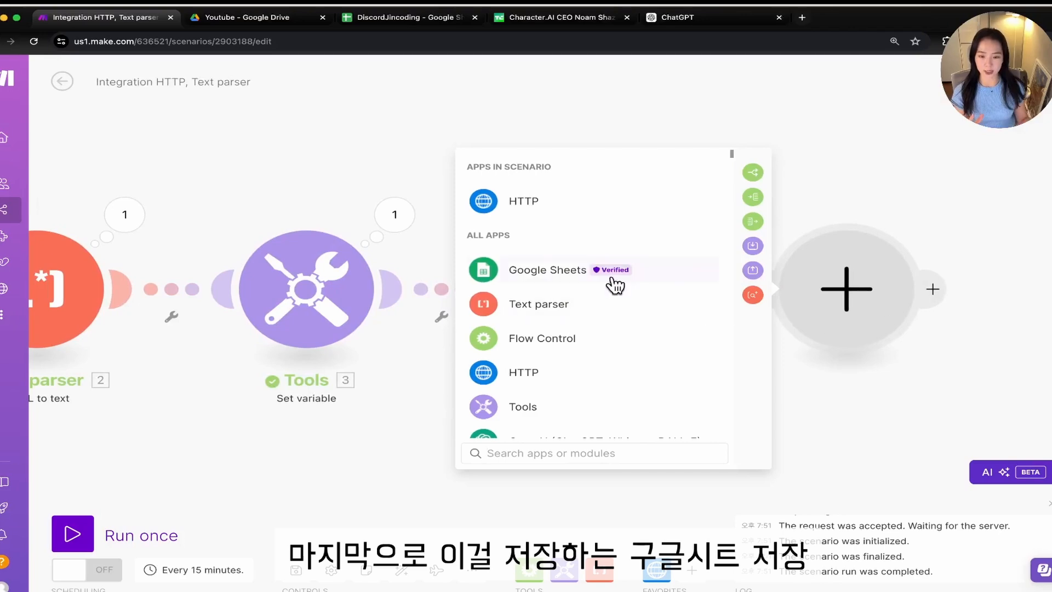
click(608, 274)
scroll(696, 339, down, 1)
Create a Google spreadsheet named TechCrunchNews in Drive's Youtube folder, with the headers Date in A1 and URL in B1
click(267, 17)
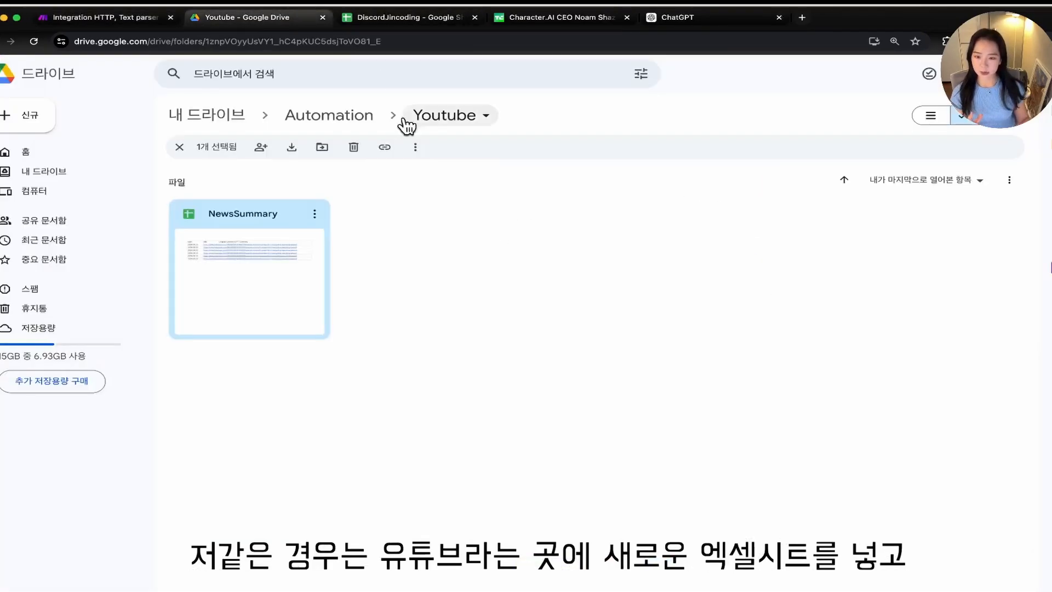
click(37, 122)
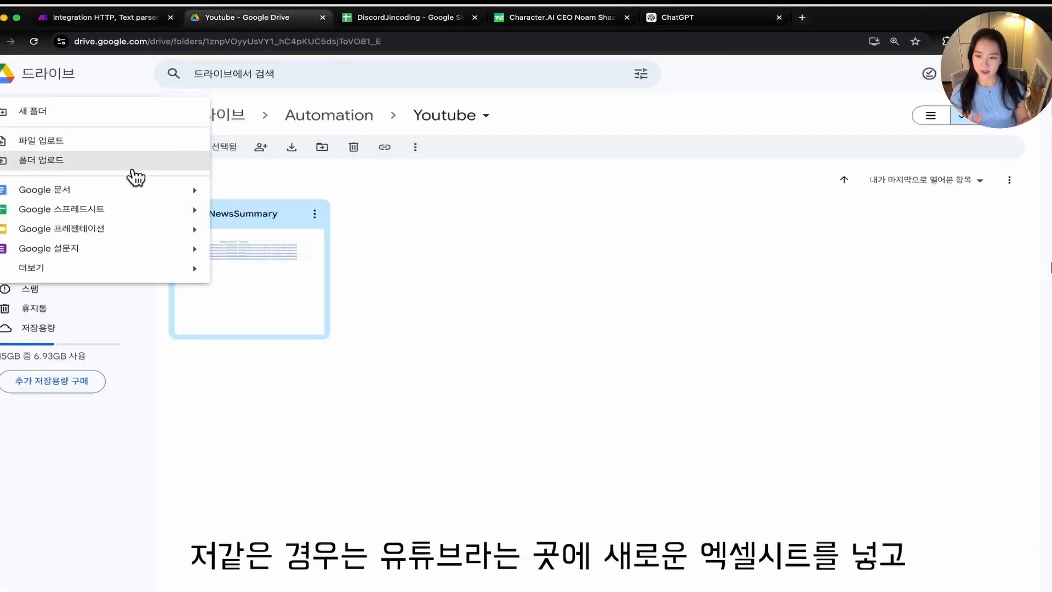
click(108, 208)
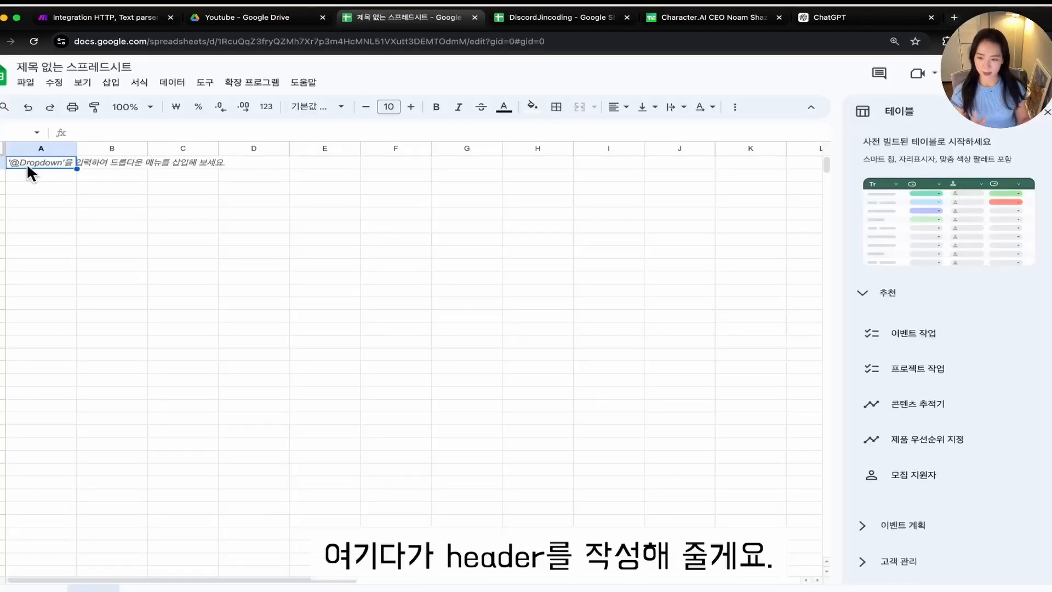
double_click(27, 165)
text(Date)
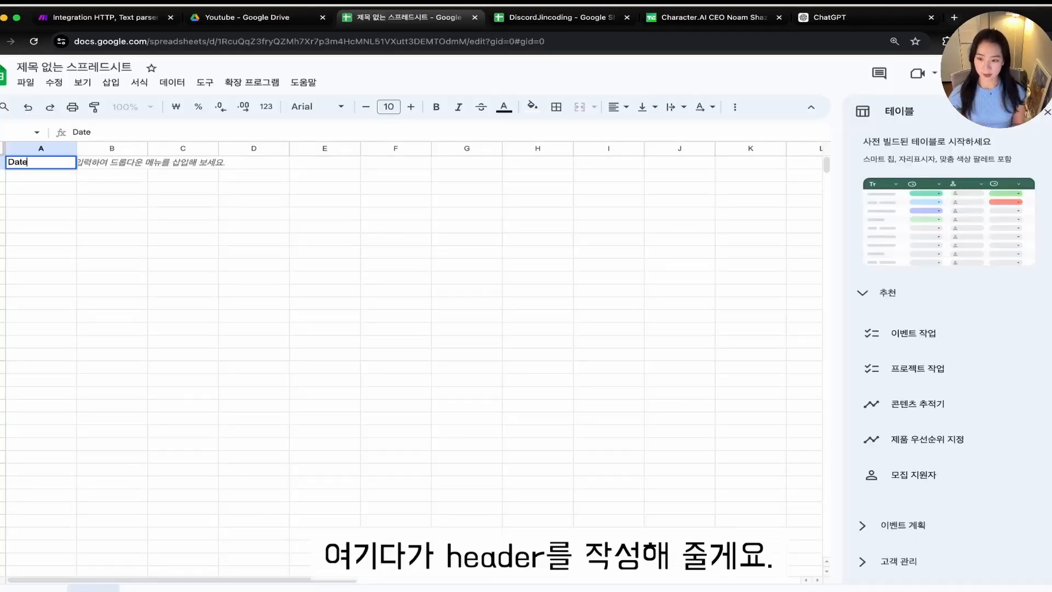
key(Tab)
text(URL)
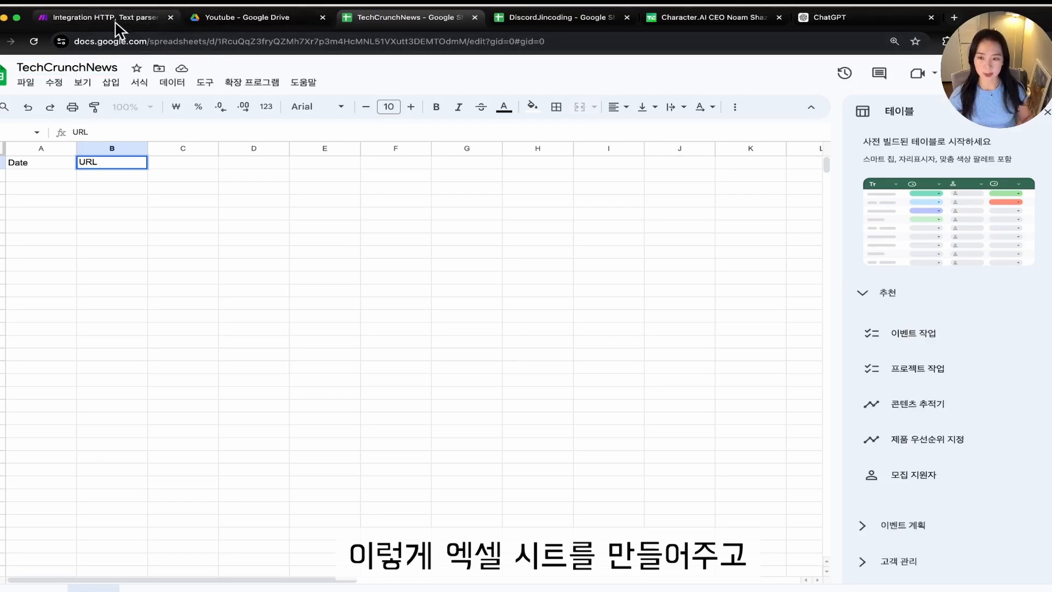
Return to the Make scenario and pick Add a Row as the Google Sheets module
click(116, 21)
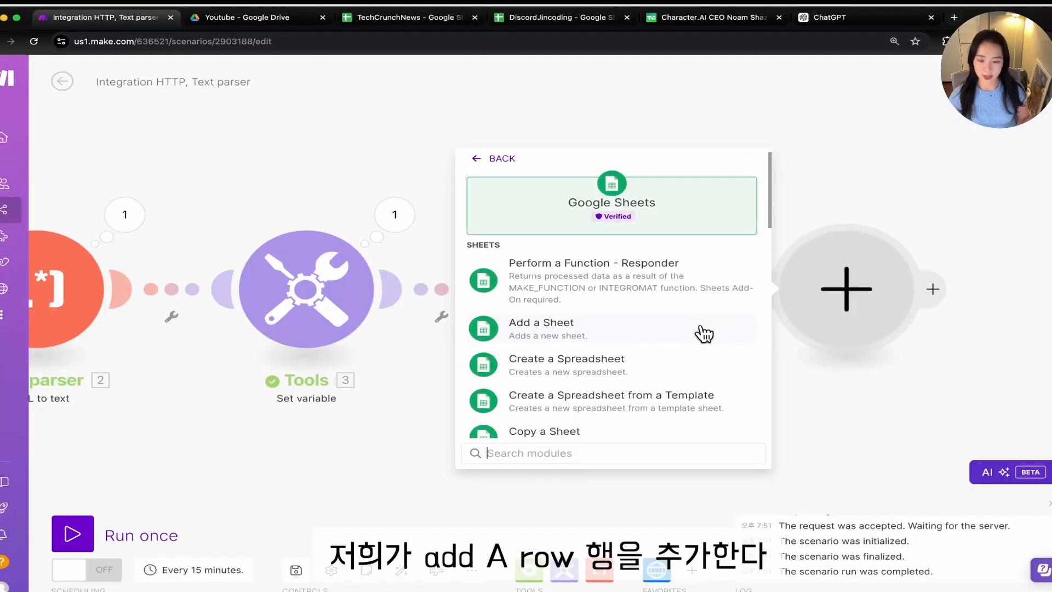
scroll(703, 332, down, 5)
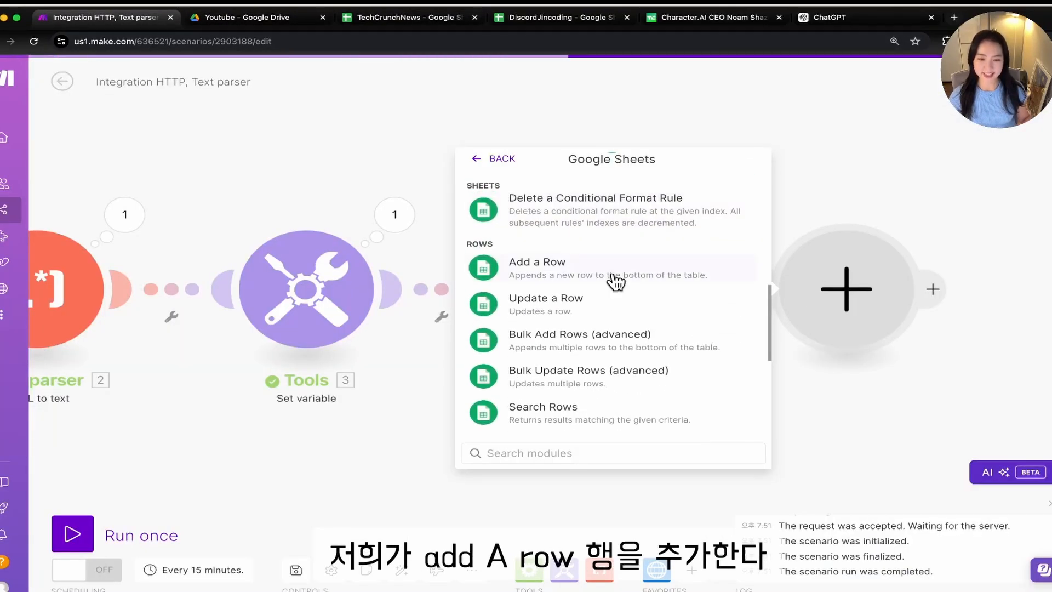
click(611, 277)
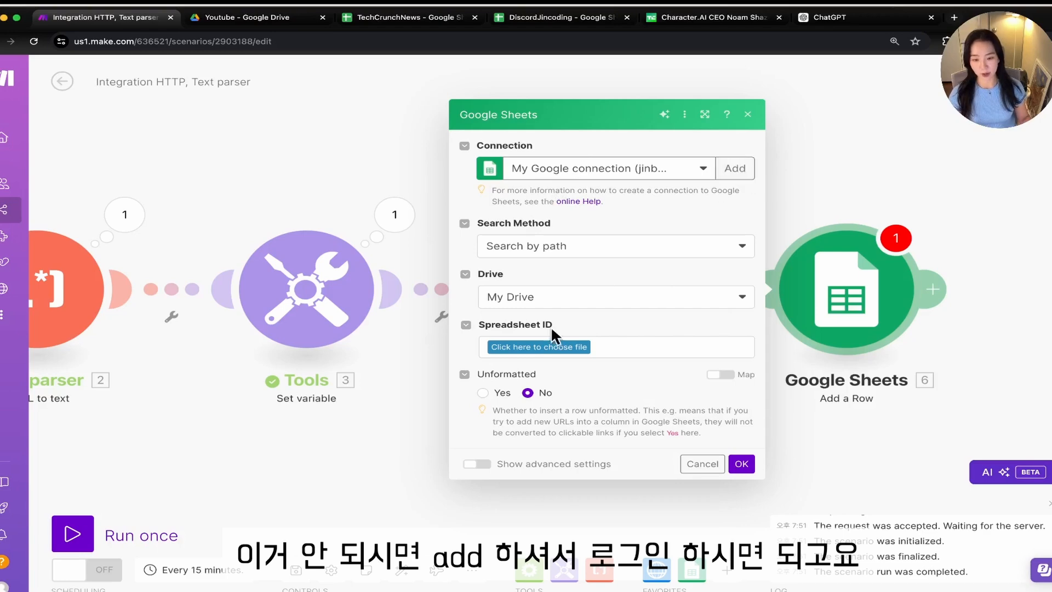
Set the Add a Row module's target to sheet 시트1 of the spreadsheet Automation / Youtube / TechCrunchNews
click(539, 347)
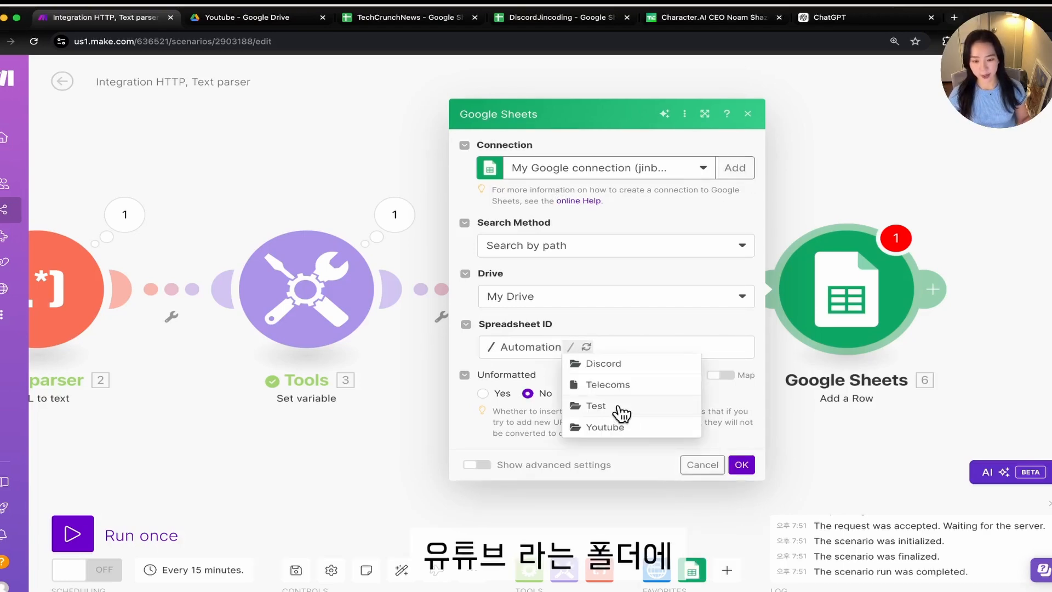
click(624, 425)
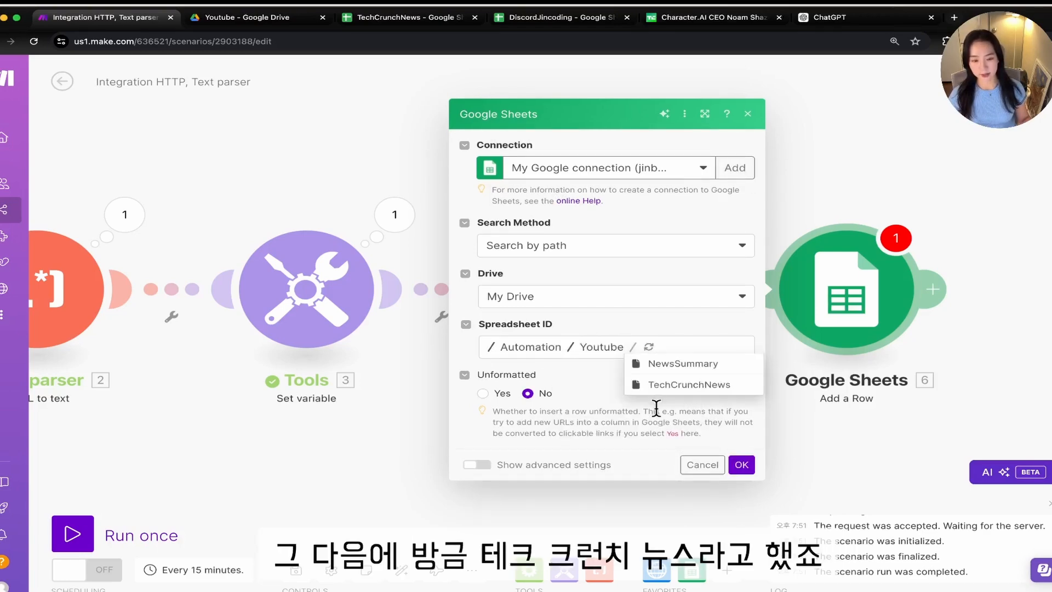
click(680, 386)
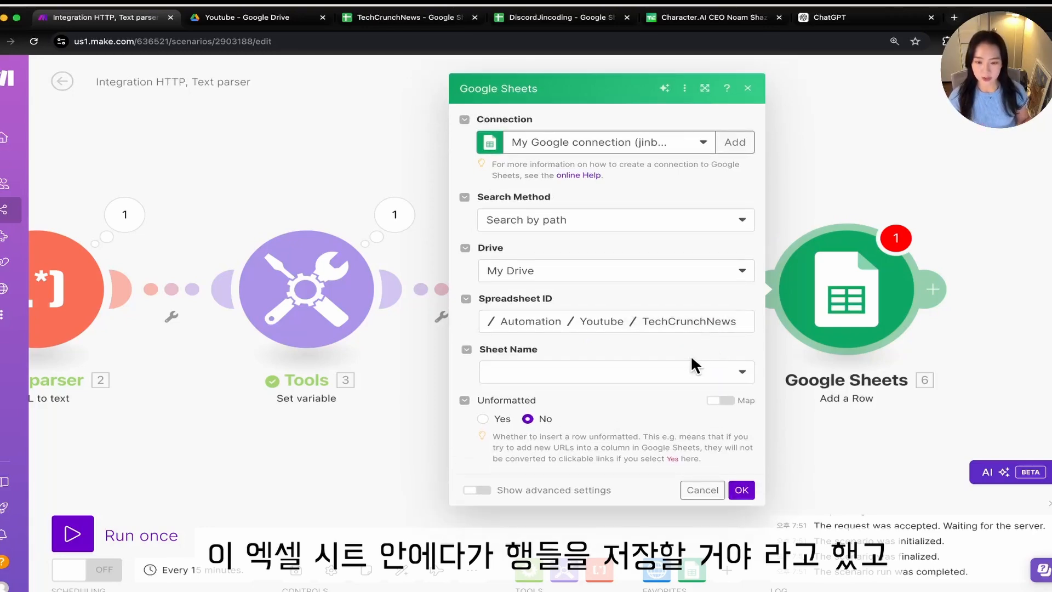
click(690, 371)
click(501, 393)
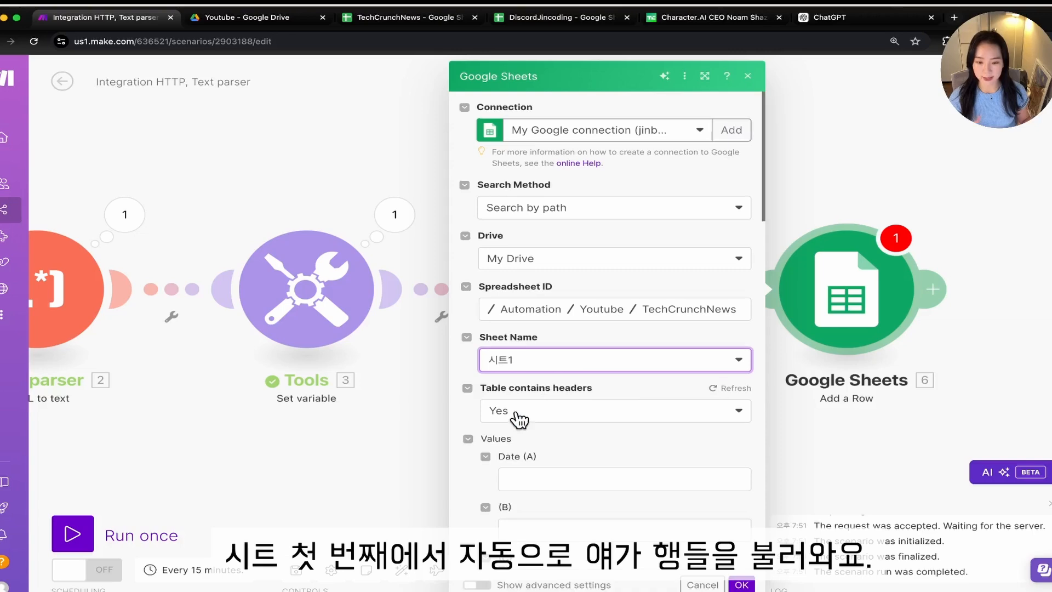
Map Fallback Match to the URL (B) column and the "today" variable to the Date (A) column, and save the module
scroll(510, 400, down, 3)
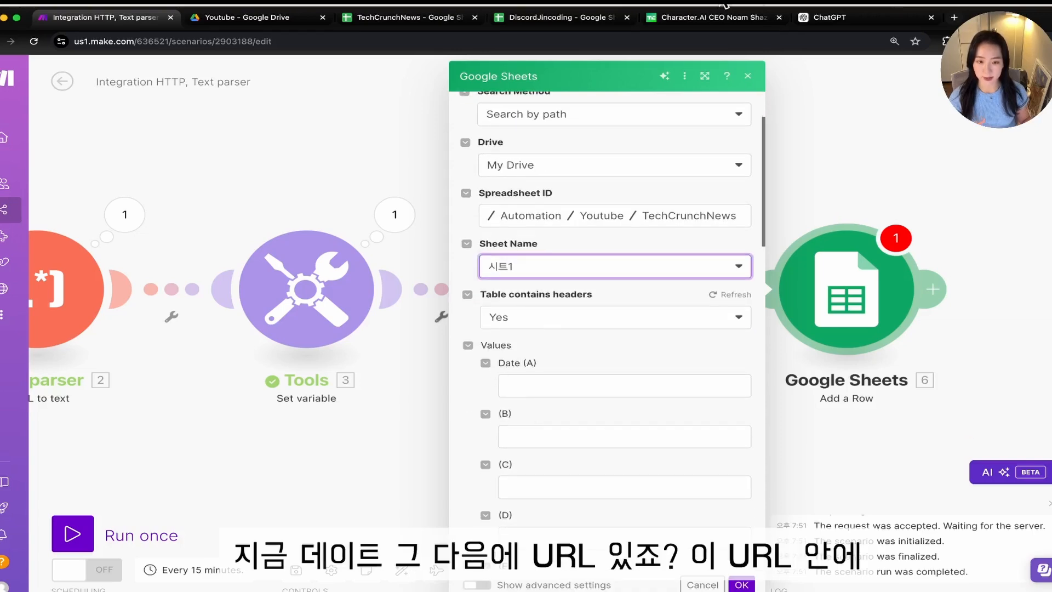
click(519, 427)
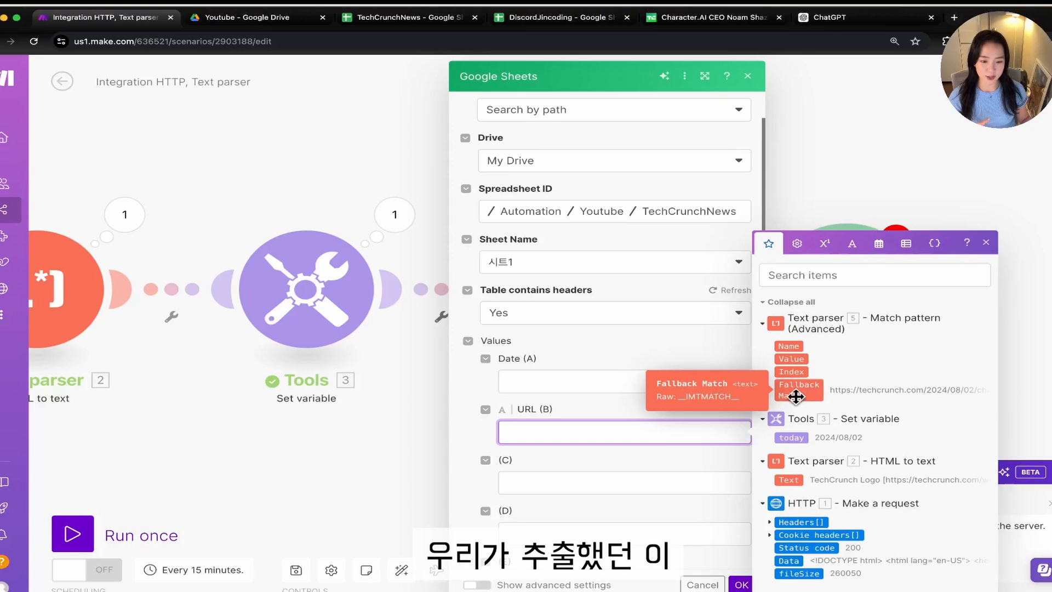
click(812, 398)
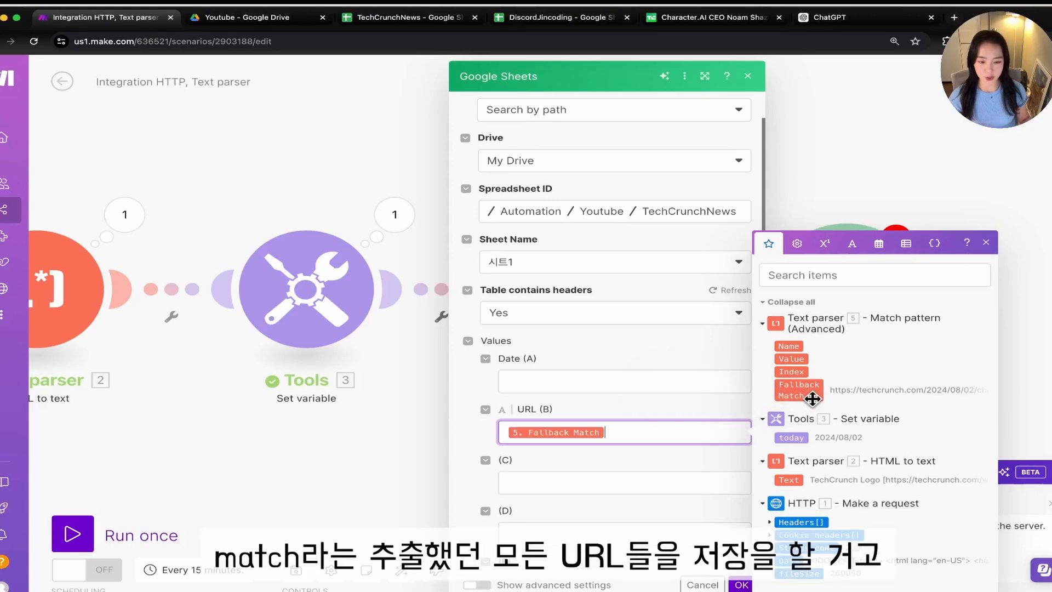
click(658, 379)
click(789, 404)
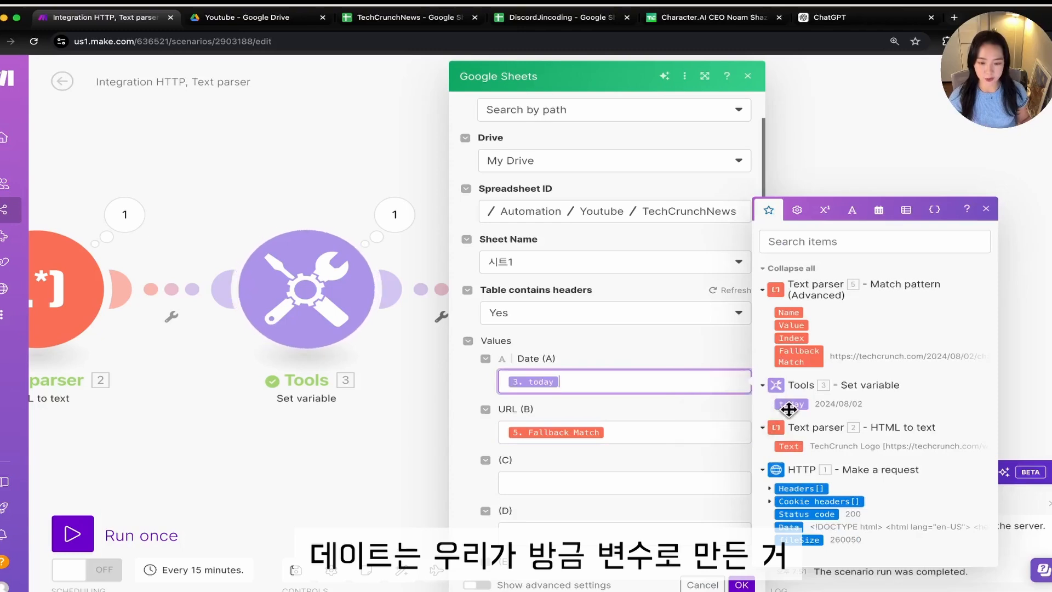
scroll(704, 416, down, 15)
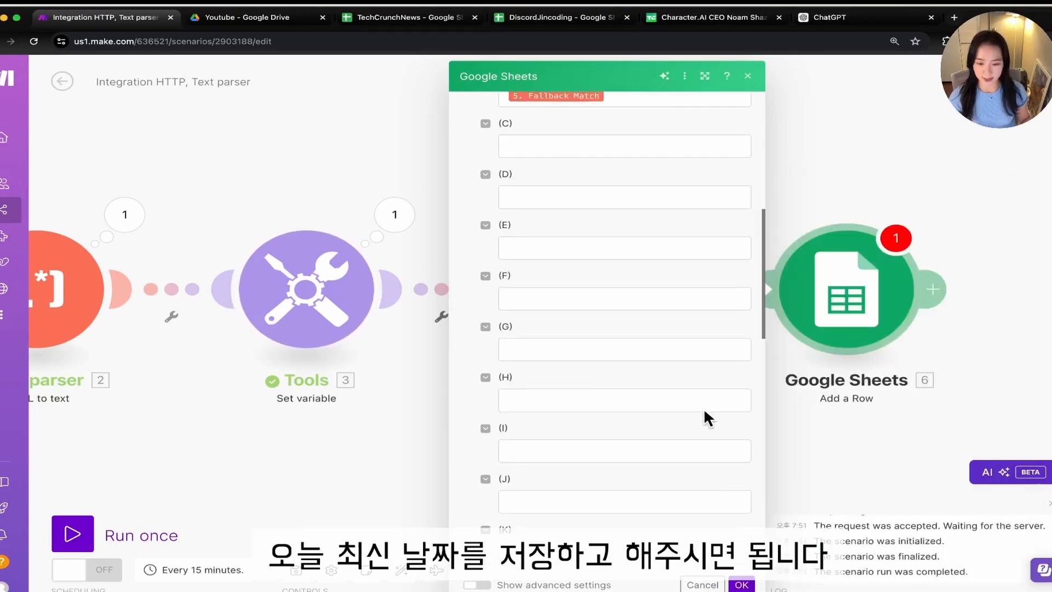
click(741, 584)
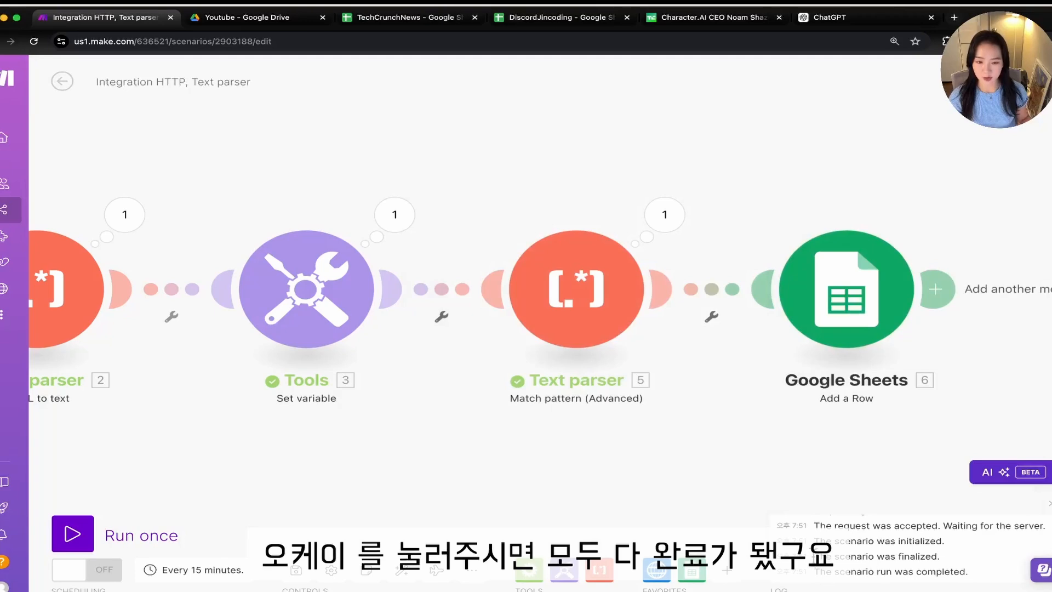
Run the whole scenario once, from the HTTP request through the Google Sheets module
mouse_move(94, 389)
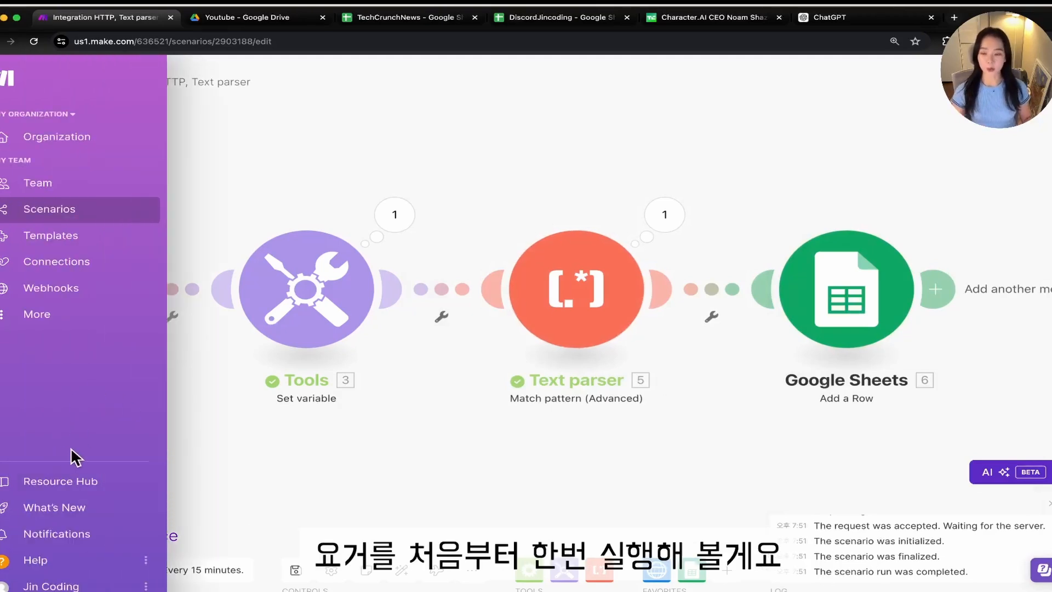
click(101, 535)
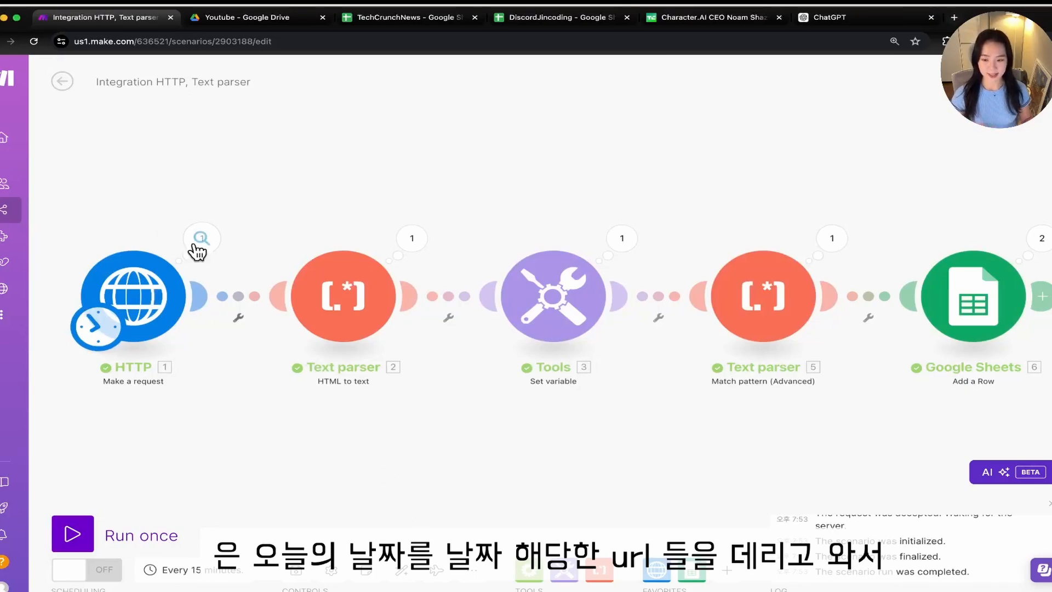
Switch to the TechCrunchNews Google Sheet and examine the dates and article URLs that the scenario run added under Date and URL
click(357, 20)
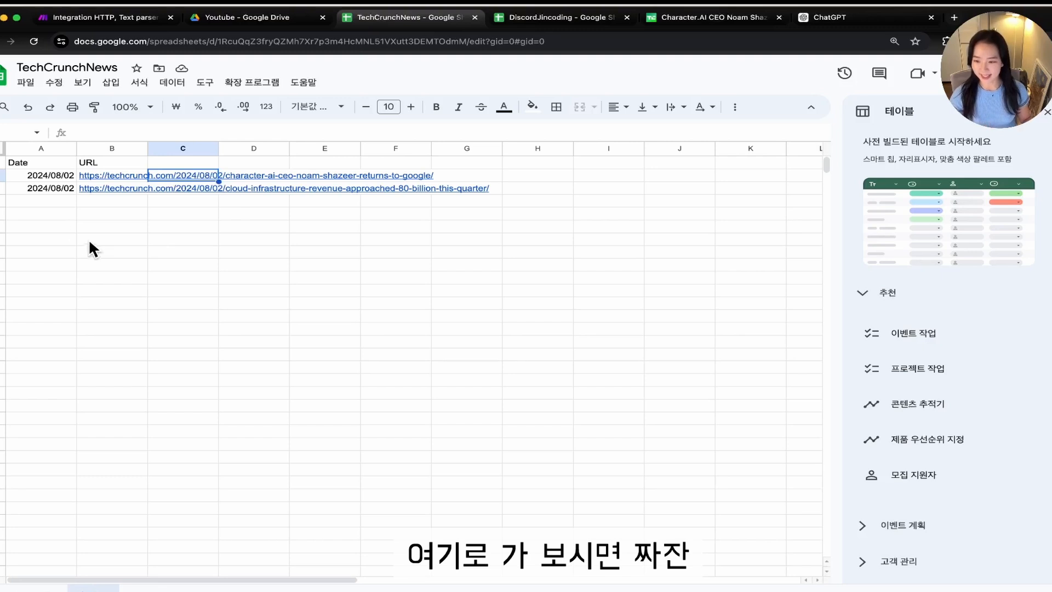
drag(61, 173, 62, 189)
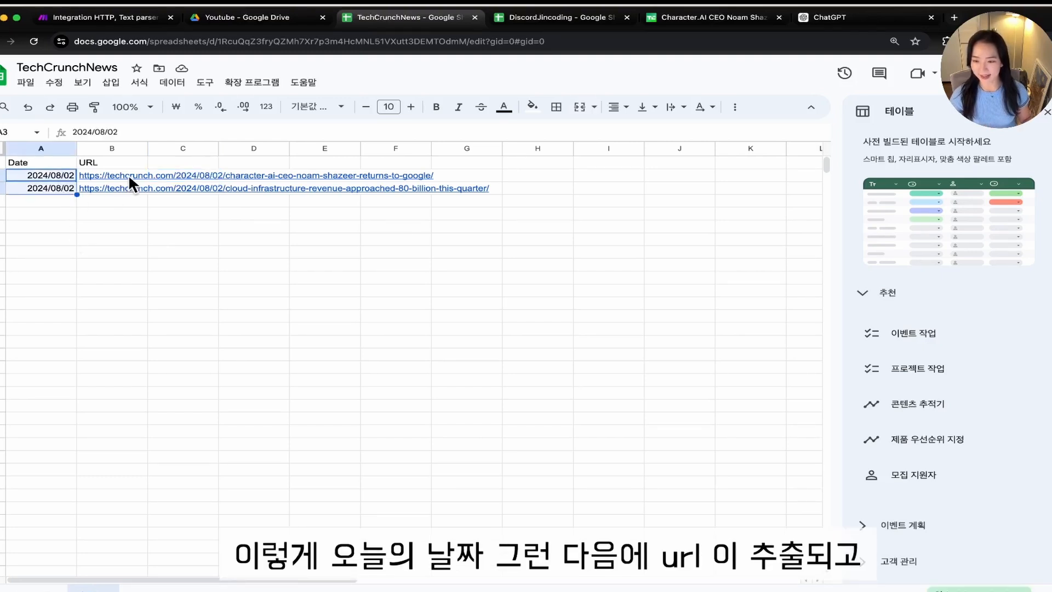
drag(128, 174, 128, 189)
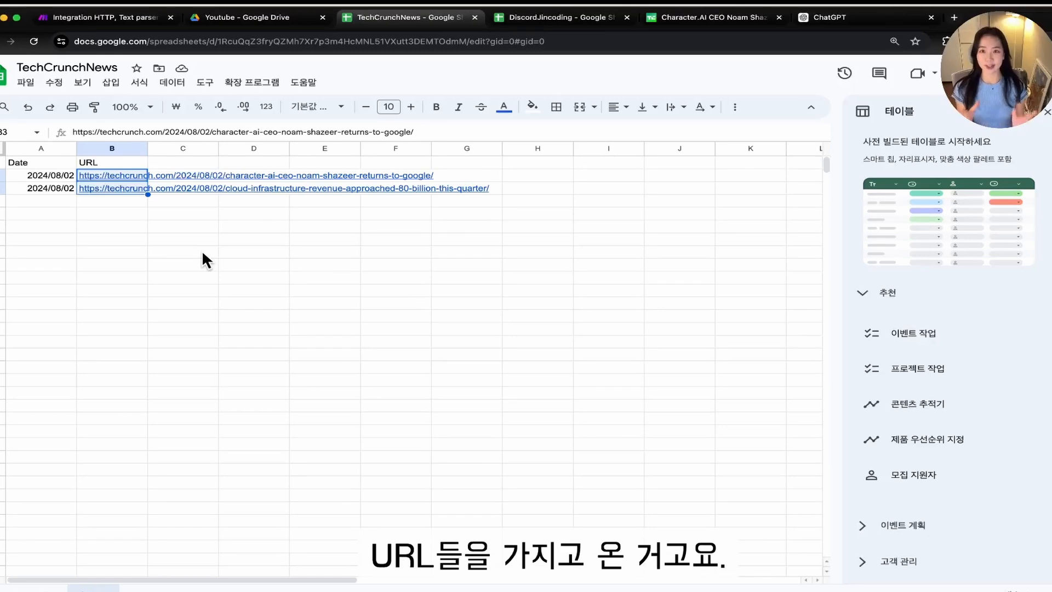
mouse_move(134, 178)
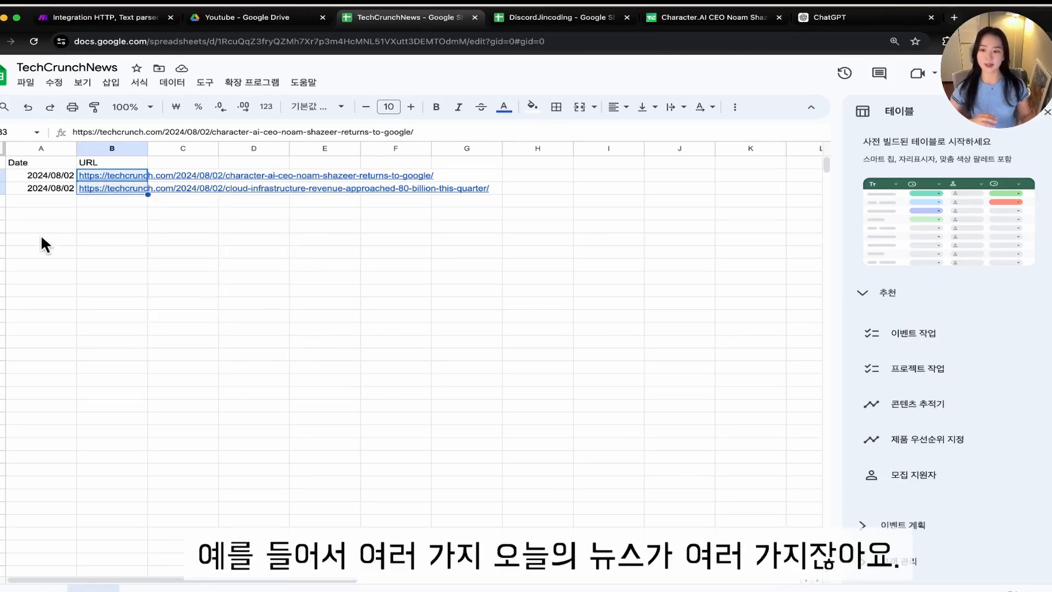
drag(41, 172, 92, 187)
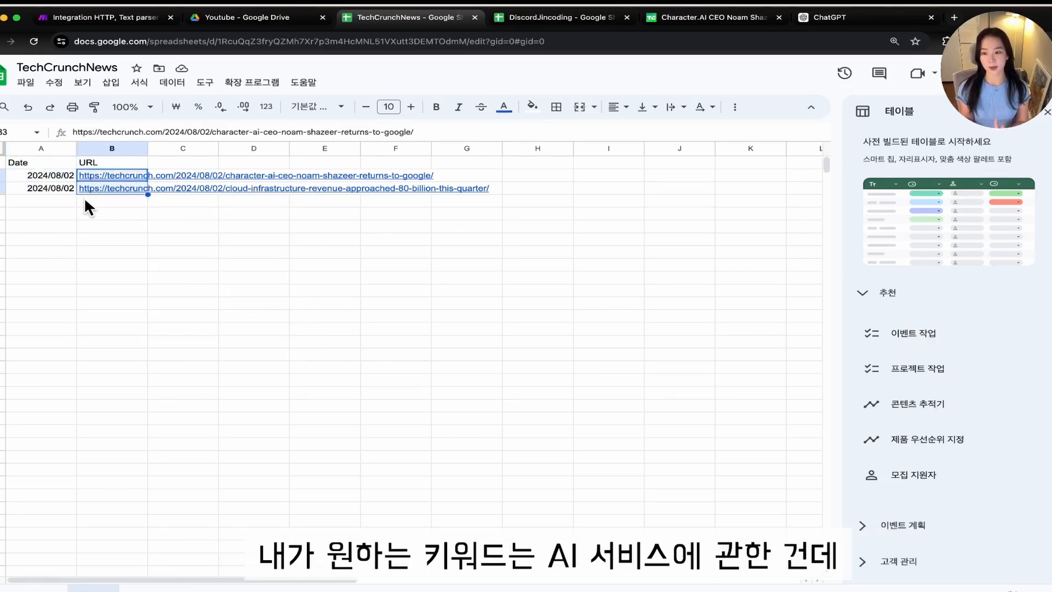
click(74, 200)
drag(70, 187, 114, 187)
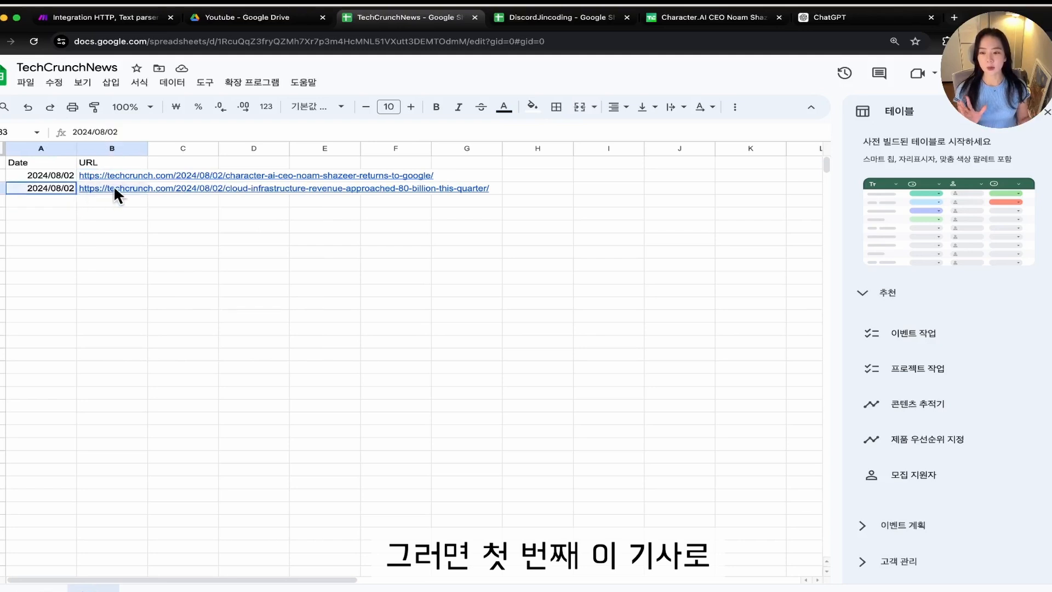
mouse_move(93, 176)
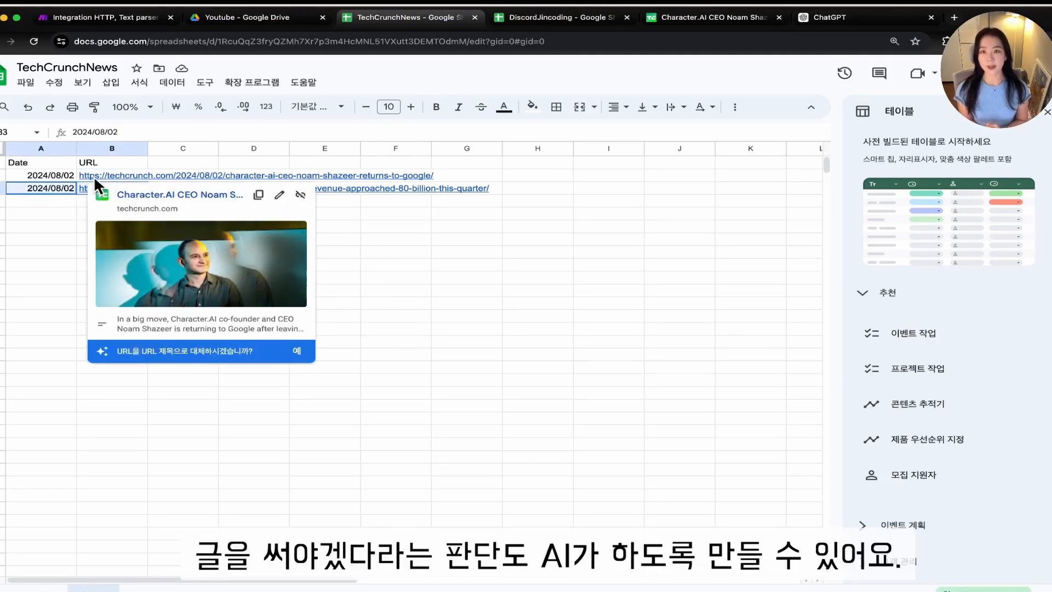